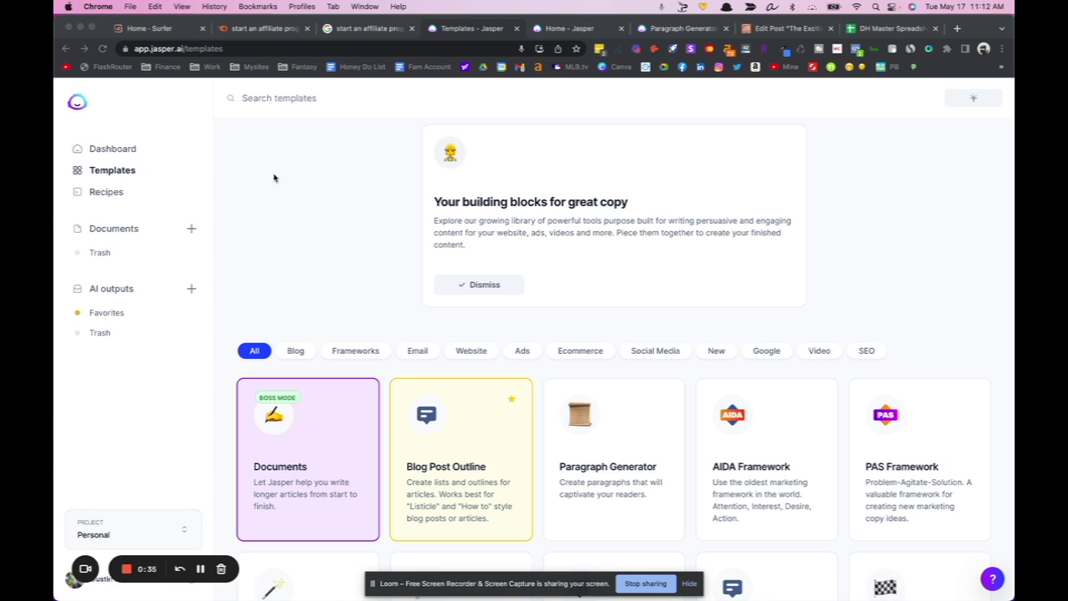
Examine the Semrush keyword overview and the ranking Google results with their Ahrefs metrics for "start an affiliate program"
click(263, 28)
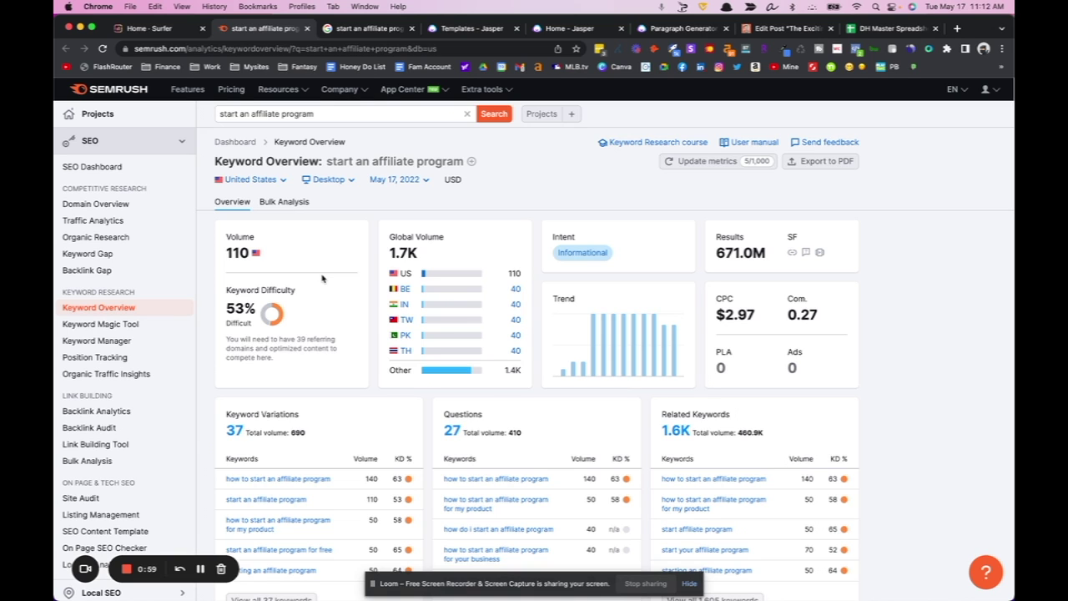
click(363, 29)
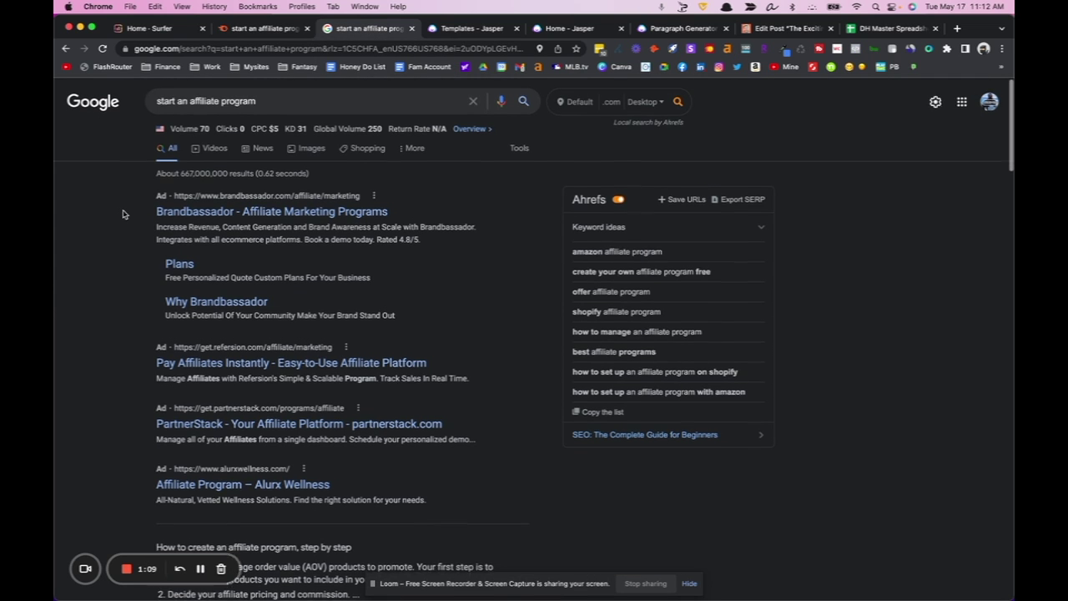
scroll(122, 214, down, 3)
scroll(122, 215, down, 5)
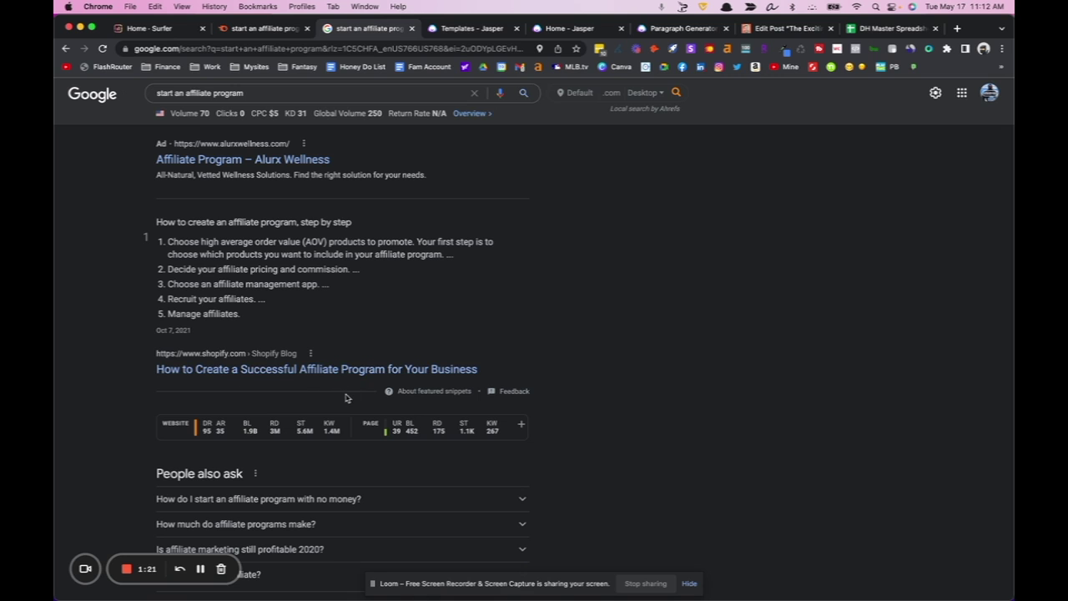
scroll(342, 393, down, 3)
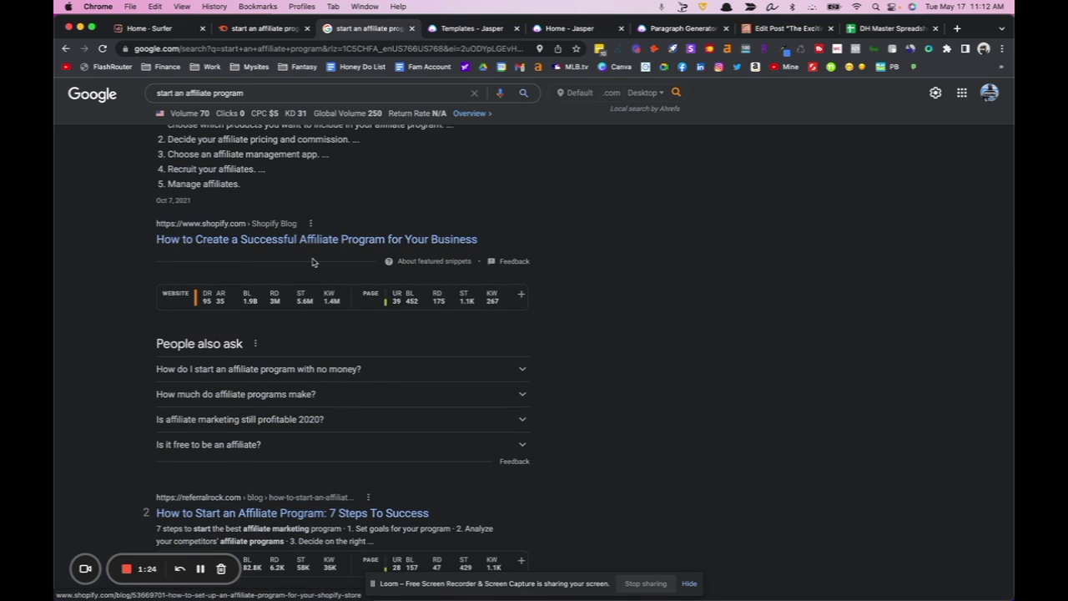
scroll(313, 263, down, 4)
scroll(313, 262, down, 2)
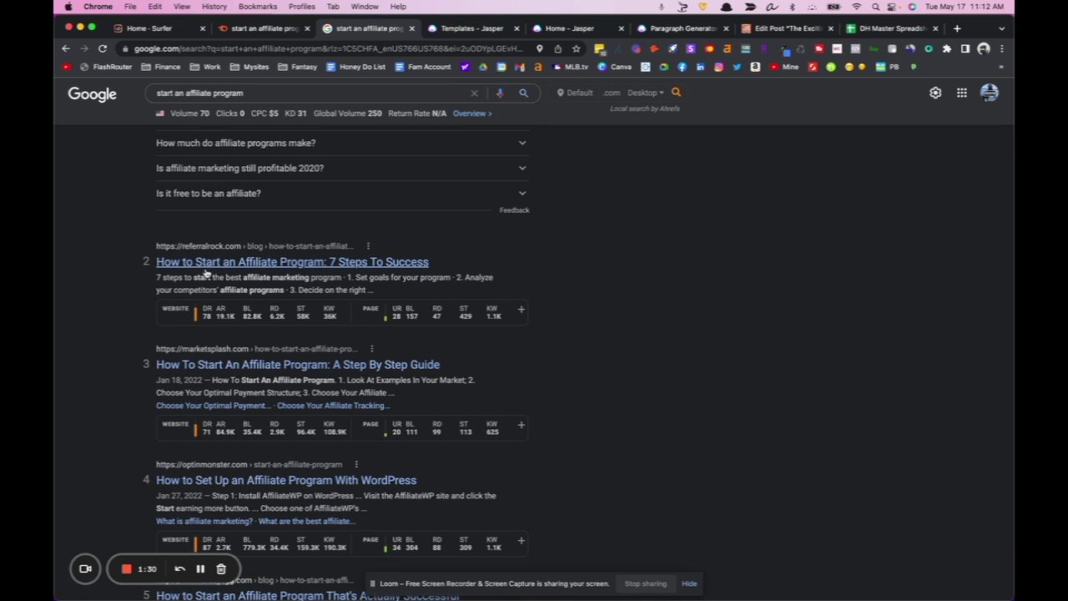
scroll(418, 201, up, 3)
scroll(418, 201, up, 2)
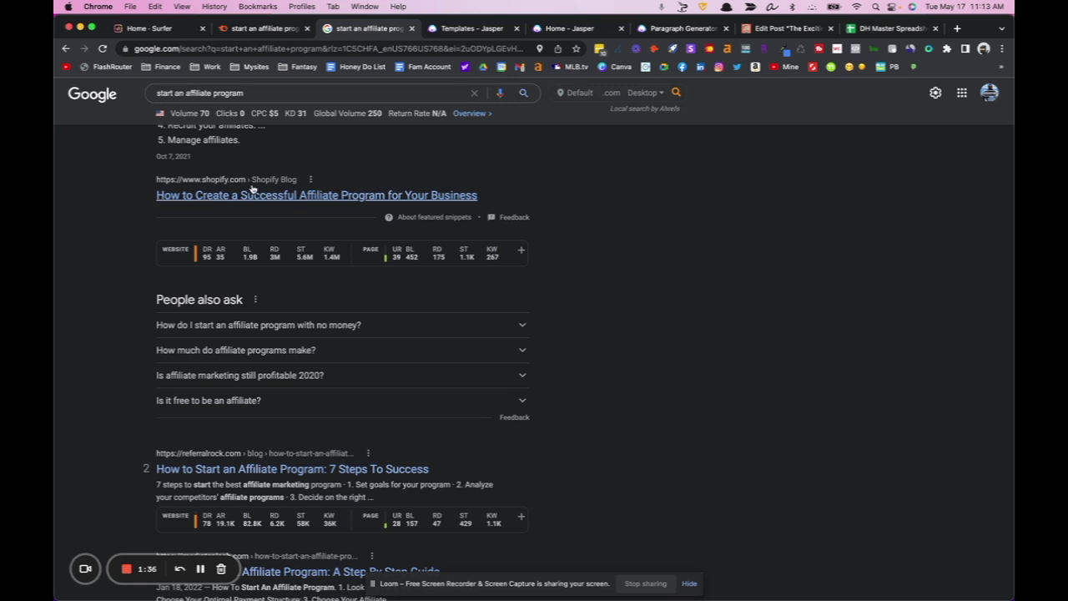
scroll(383, 219, down, 6)
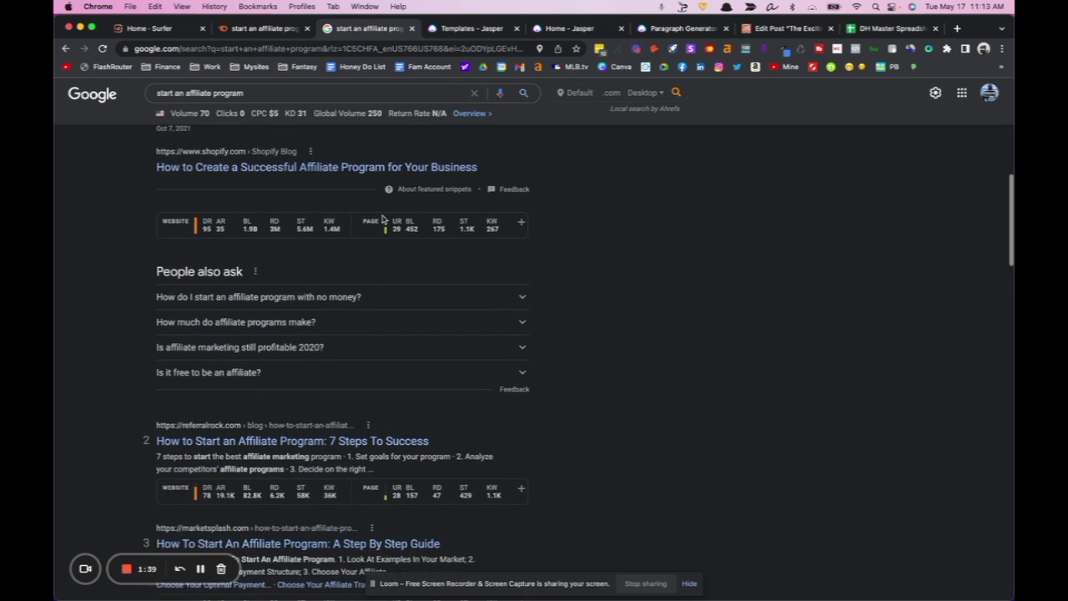
scroll(383, 220, down, 2)
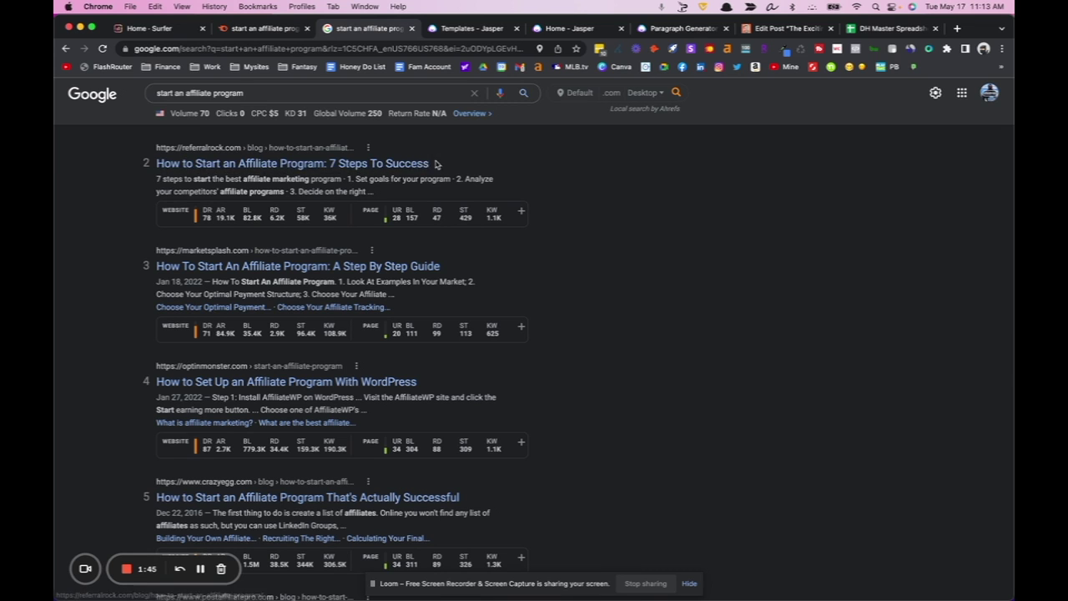
scroll(523, 250, down, 1)
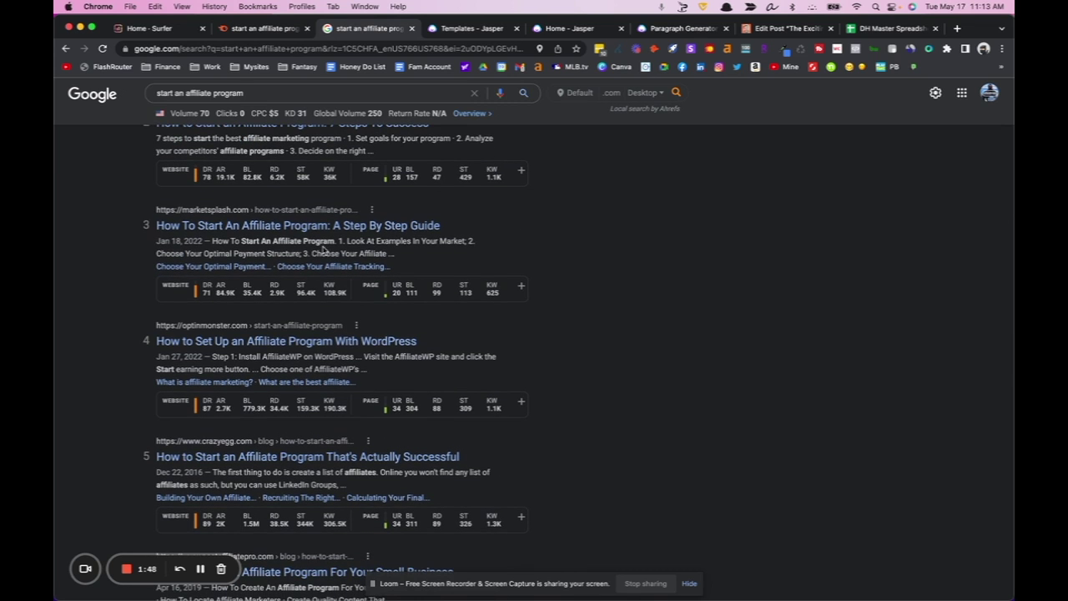
scroll(519, 218, down, 3)
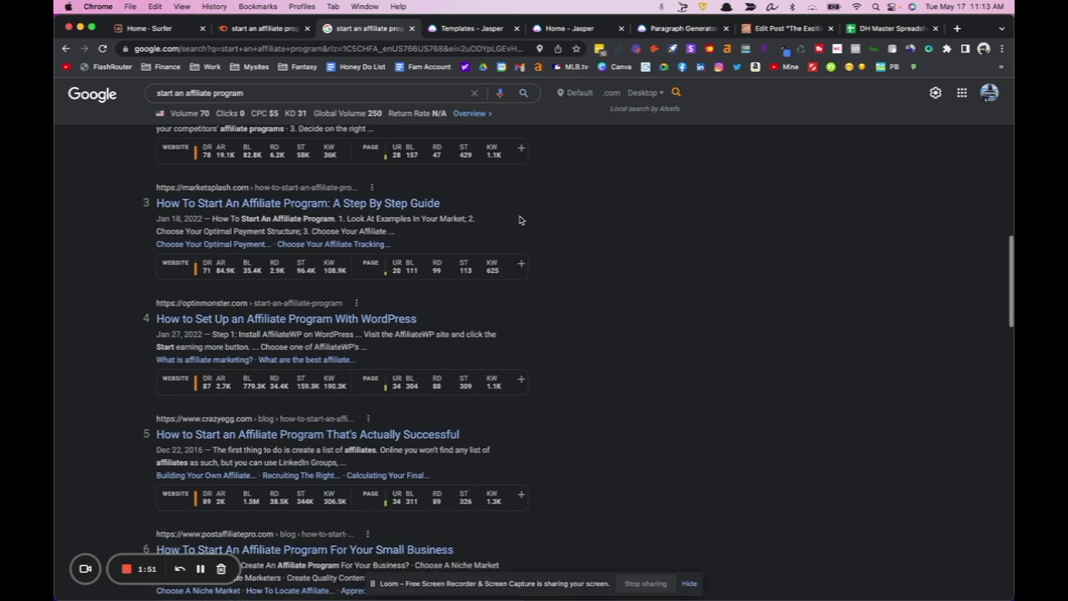
scroll(519, 218, down, 1)
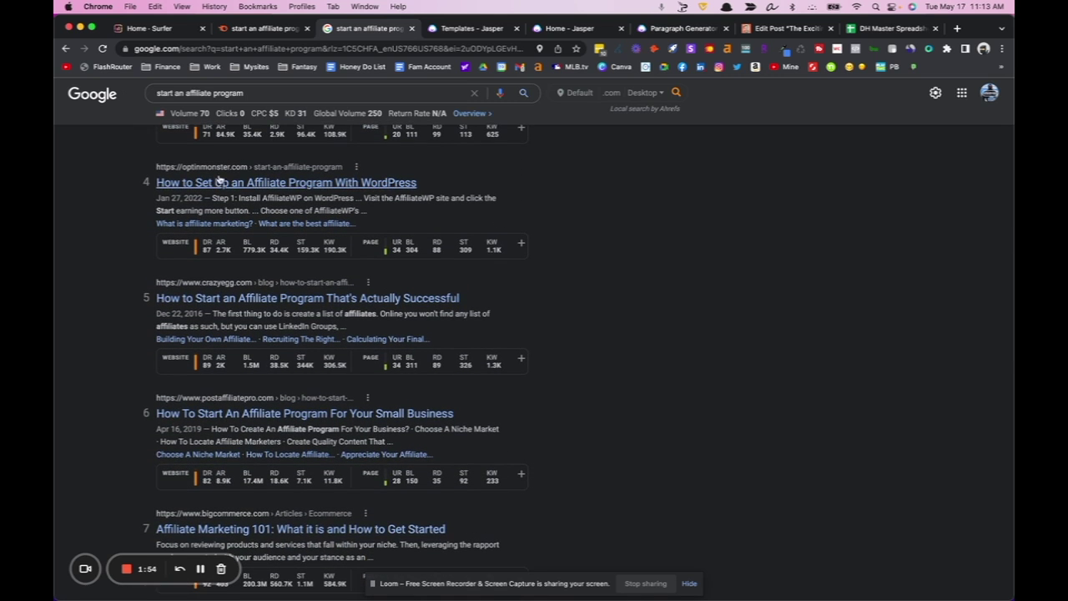
scroll(498, 187, down, 3)
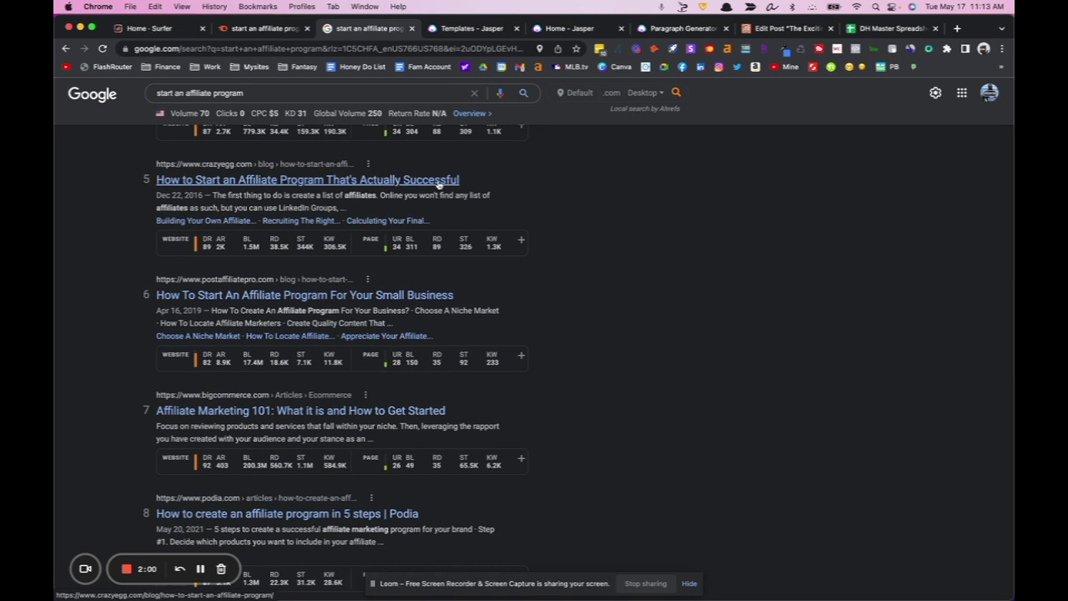
scroll(515, 191, down, 3)
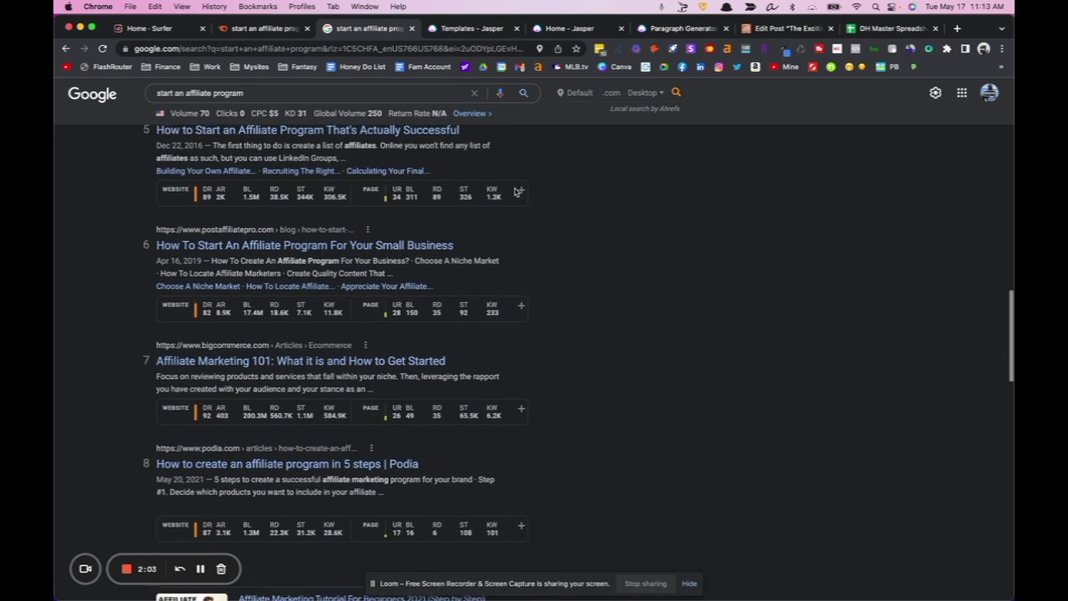
scroll(515, 192, down, 1)
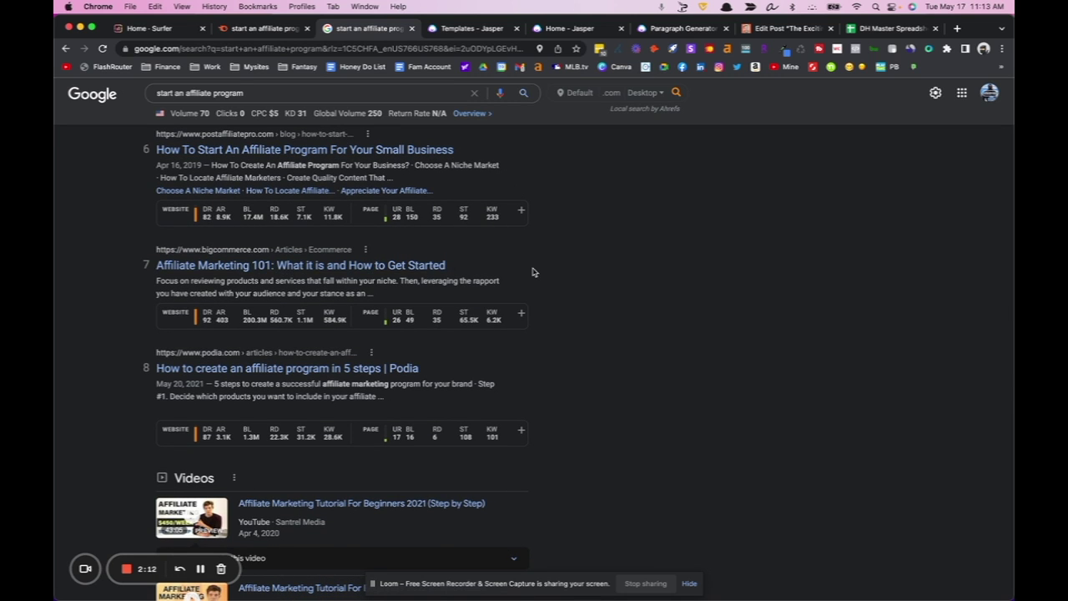
scroll(534, 270, down, 3)
scroll(534, 271, down, 1)
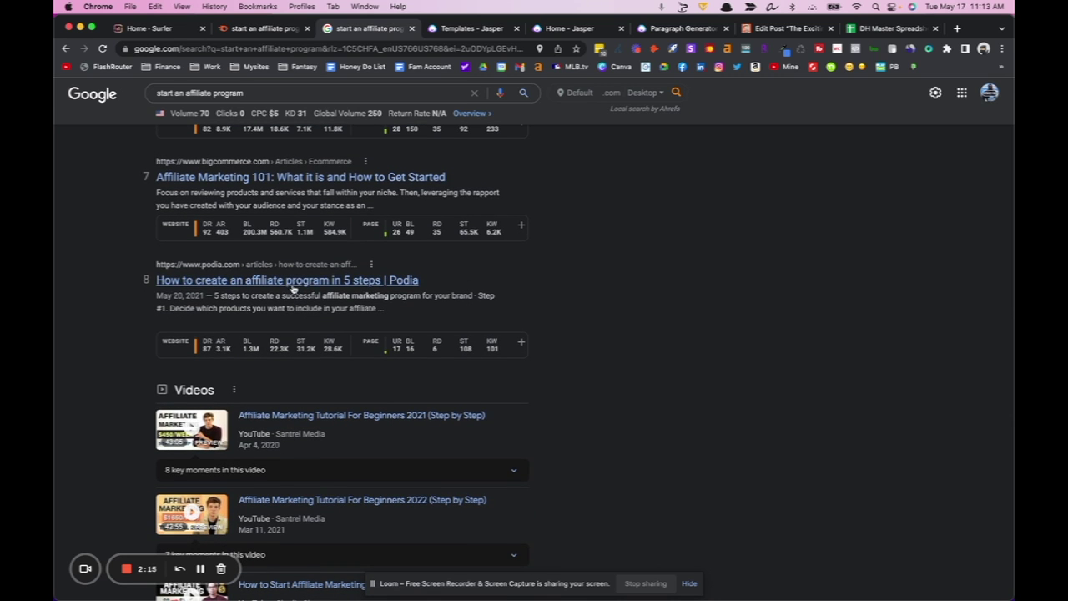
scroll(567, 256, up, 6)
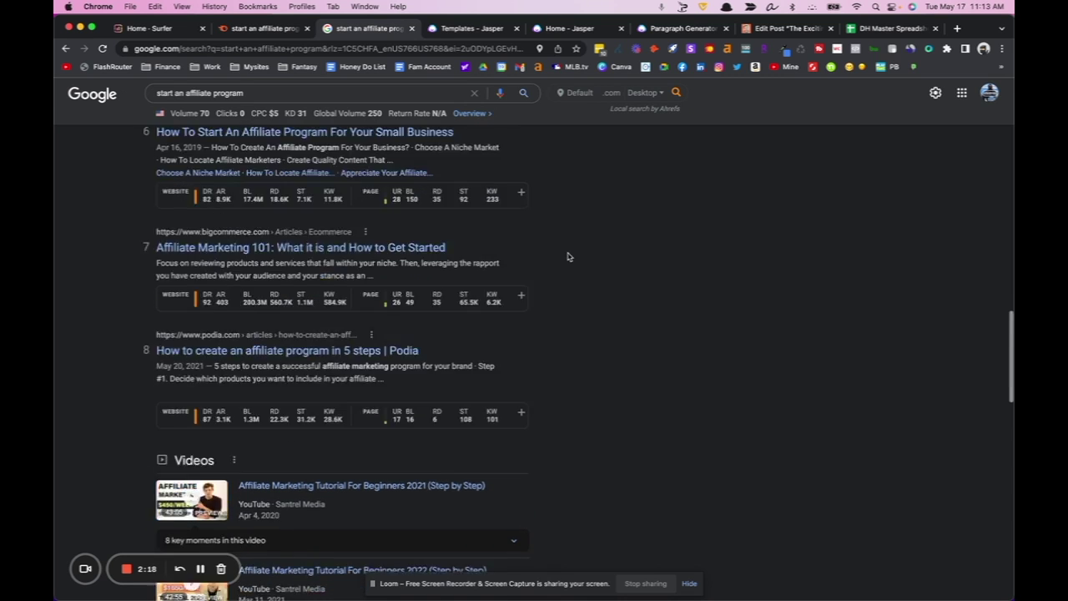
scroll(567, 256, down, 12)
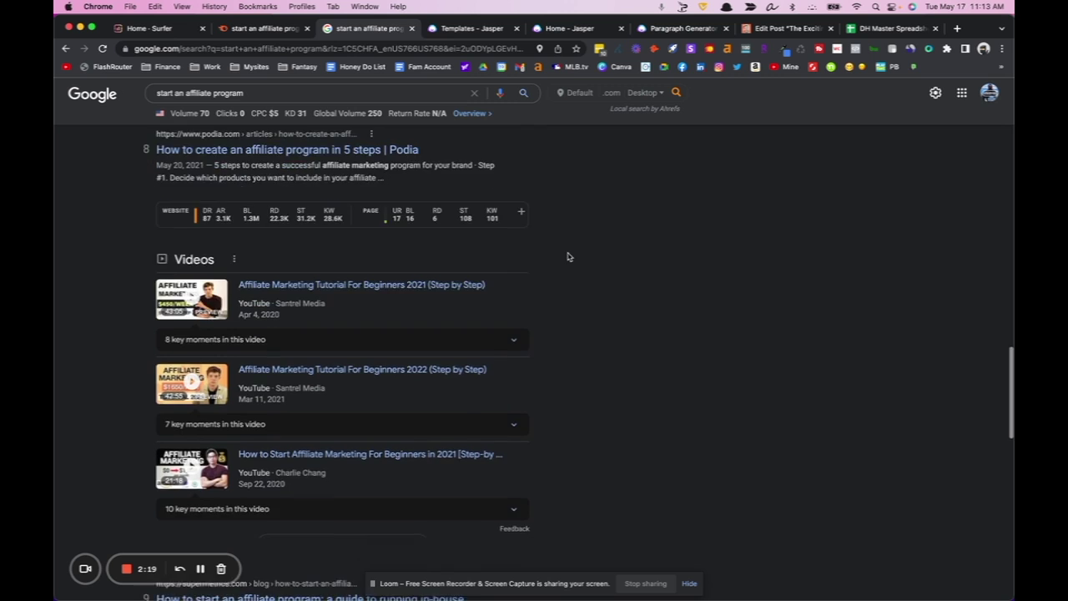
scroll(567, 256, up, 20)
scroll(568, 256, up, 15)
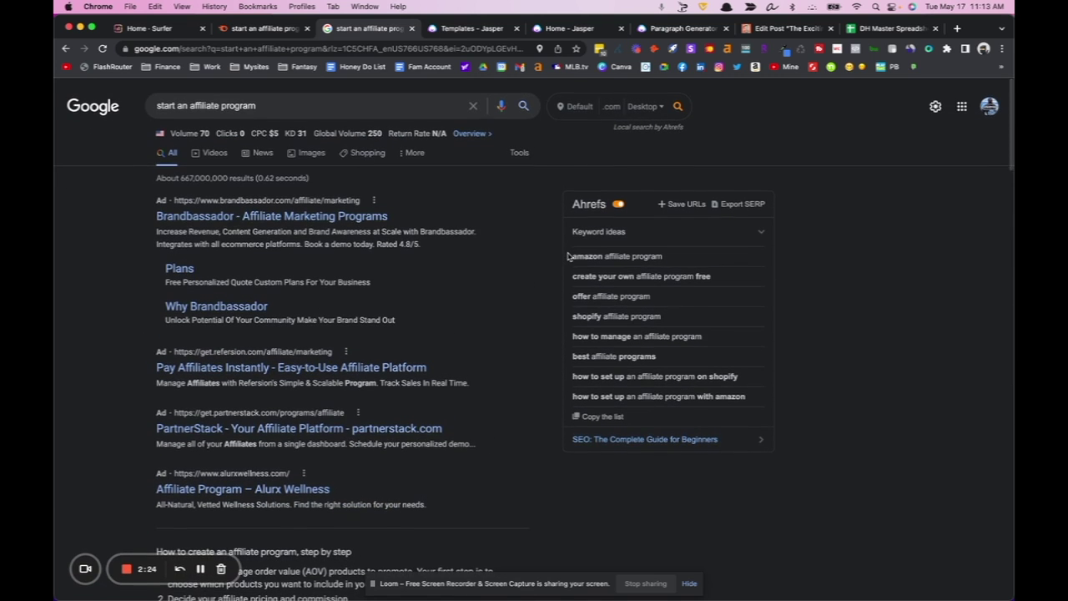
In Jasper, generate blog post outlines with the Blog Post Outline template for the topic "start an affiliate program"
click(465, 31)
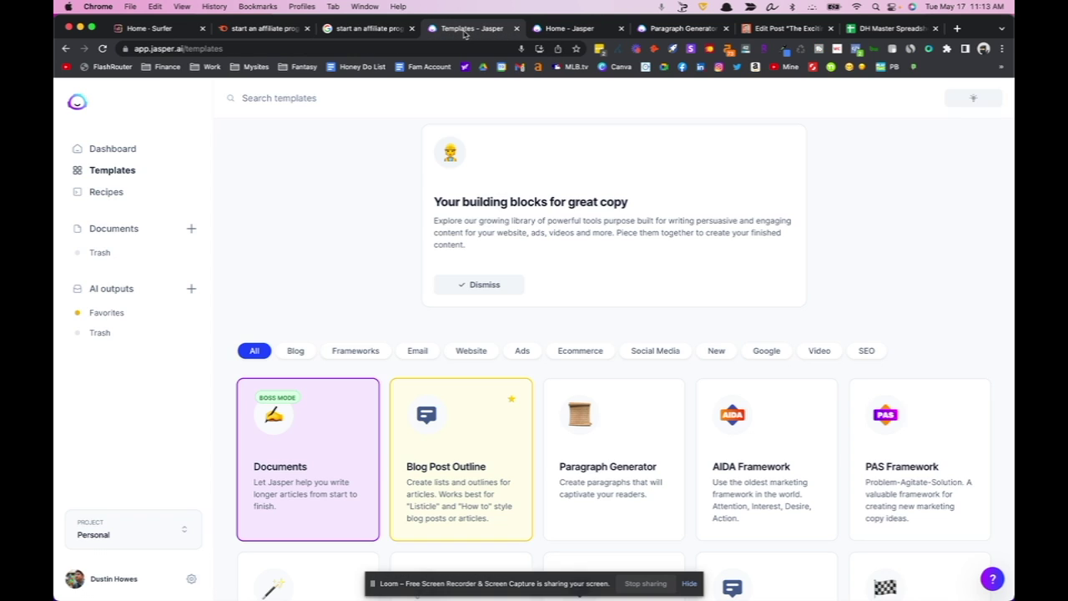
click(453, 451)
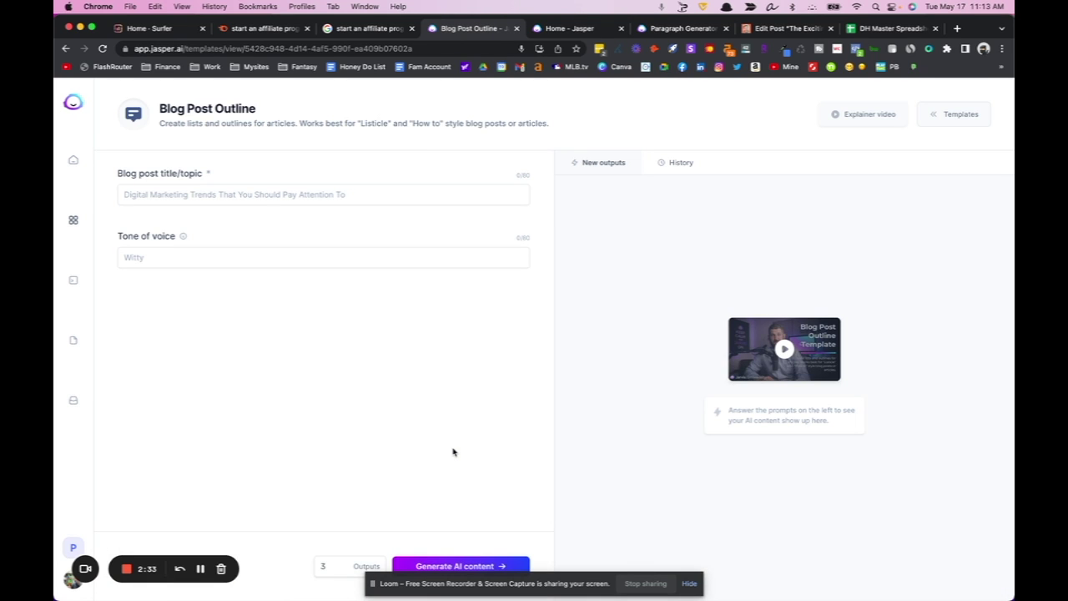
click(262, 198)
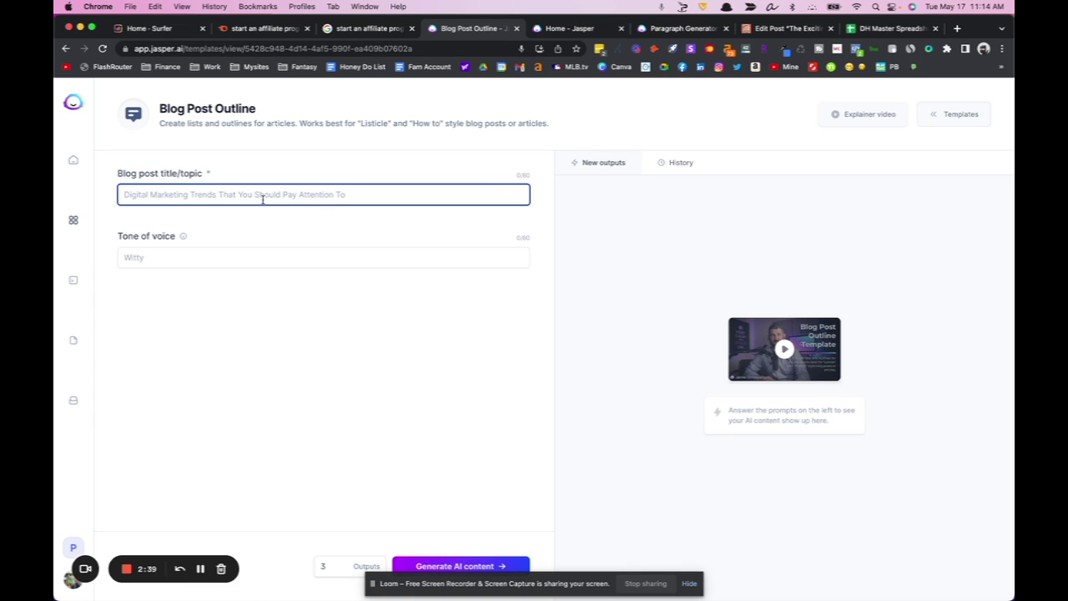
text(start an affiliate program)
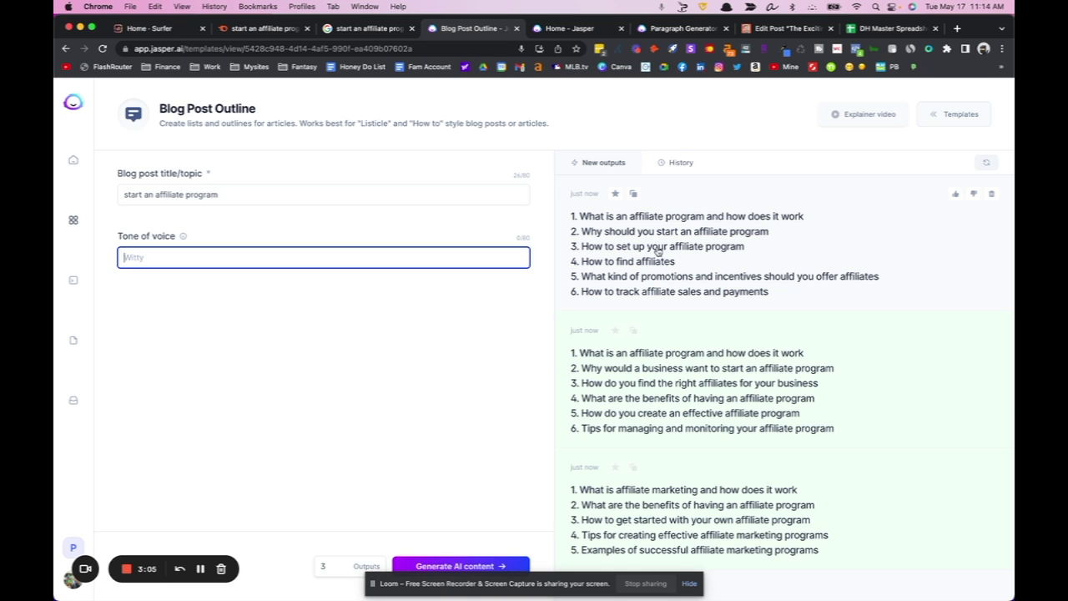
Compare the generated outlines and copy the second one, which covers why a business would want to start an affiliate program
scroll(658, 250, down, 1)
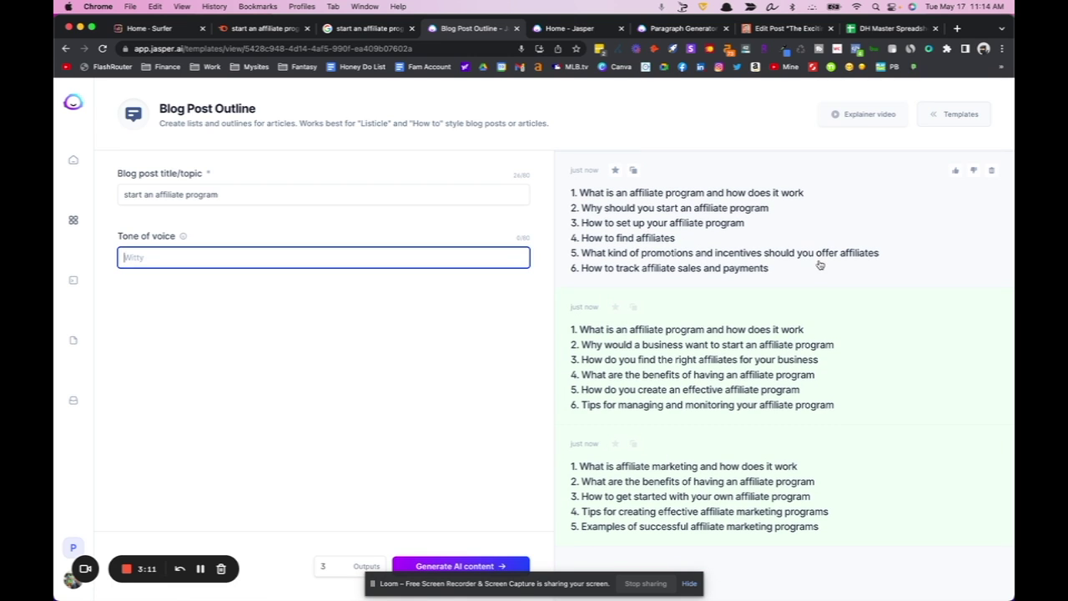
scroll(820, 265, down, 1)
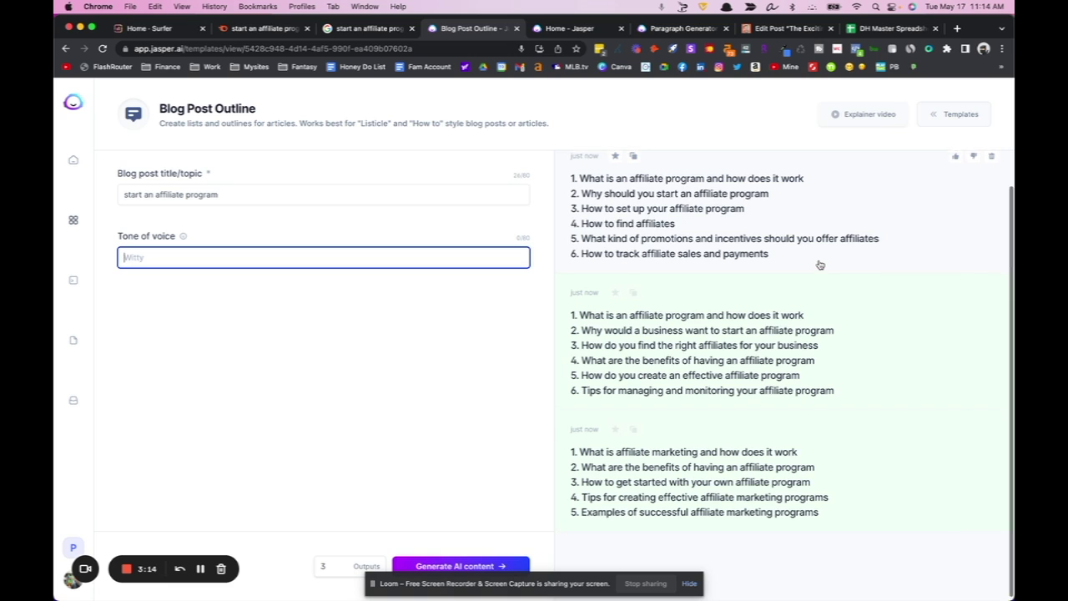
scroll(820, 265, up, 1)
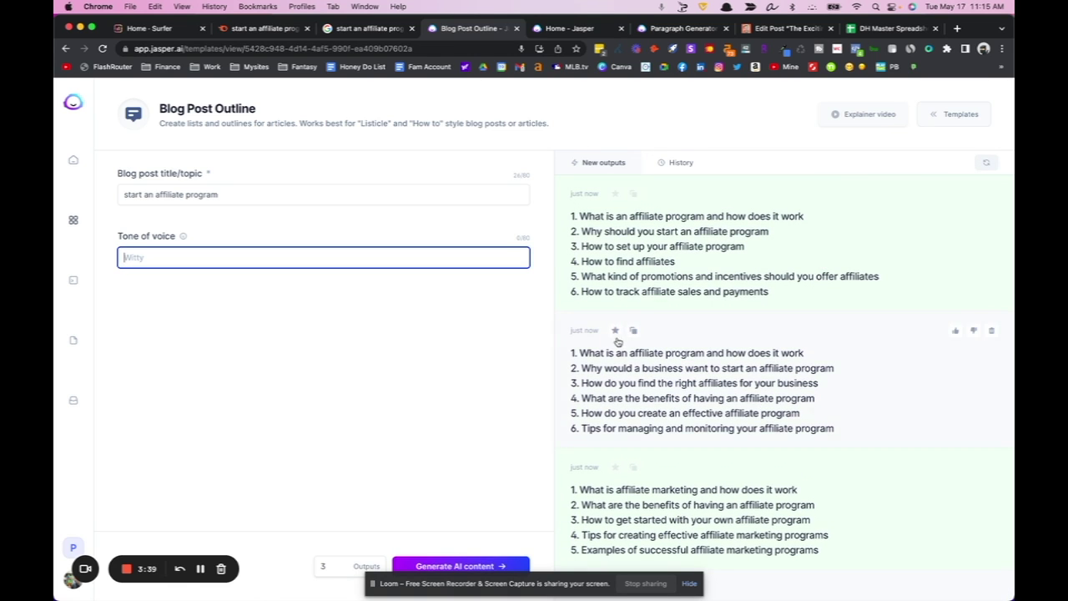
click(634, 333)
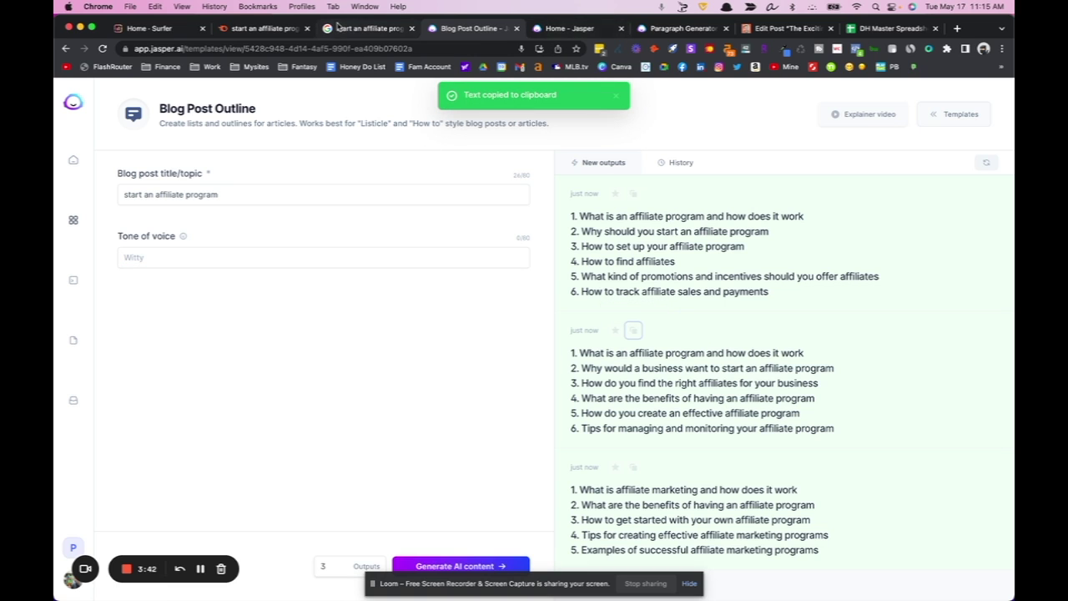
In the second Jasper tab, create a new document from the Documents template using the Blog post workflow
click(557, 27)
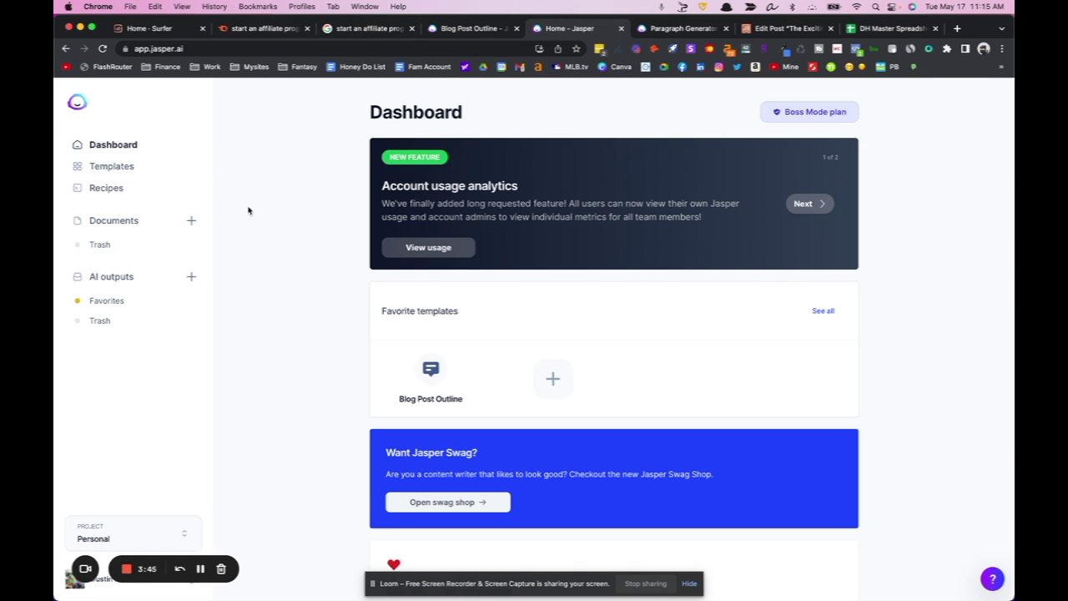
click(100, 168)
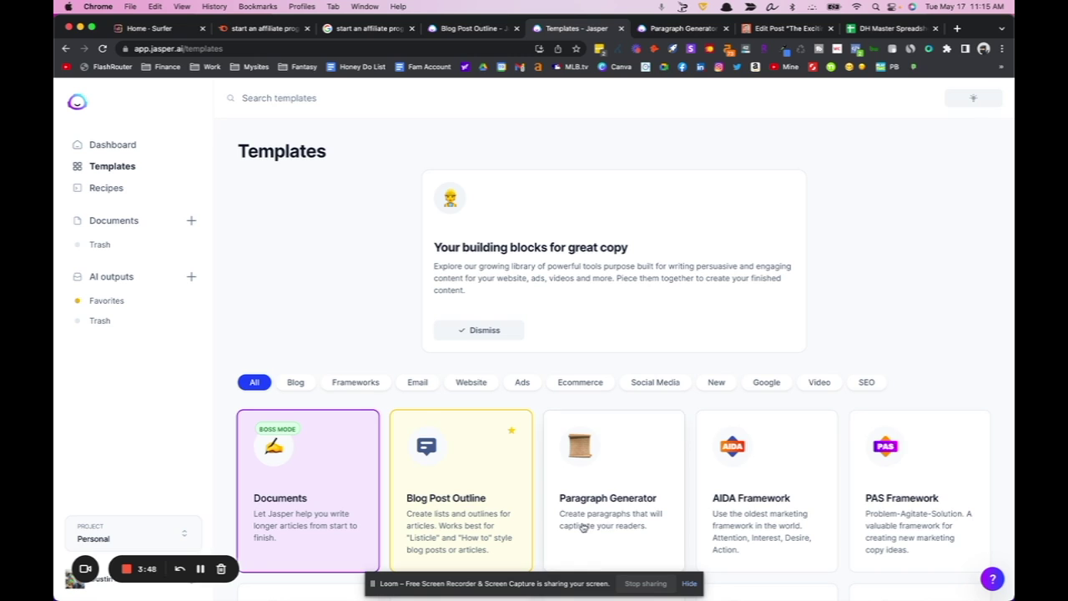
click(318, 499)
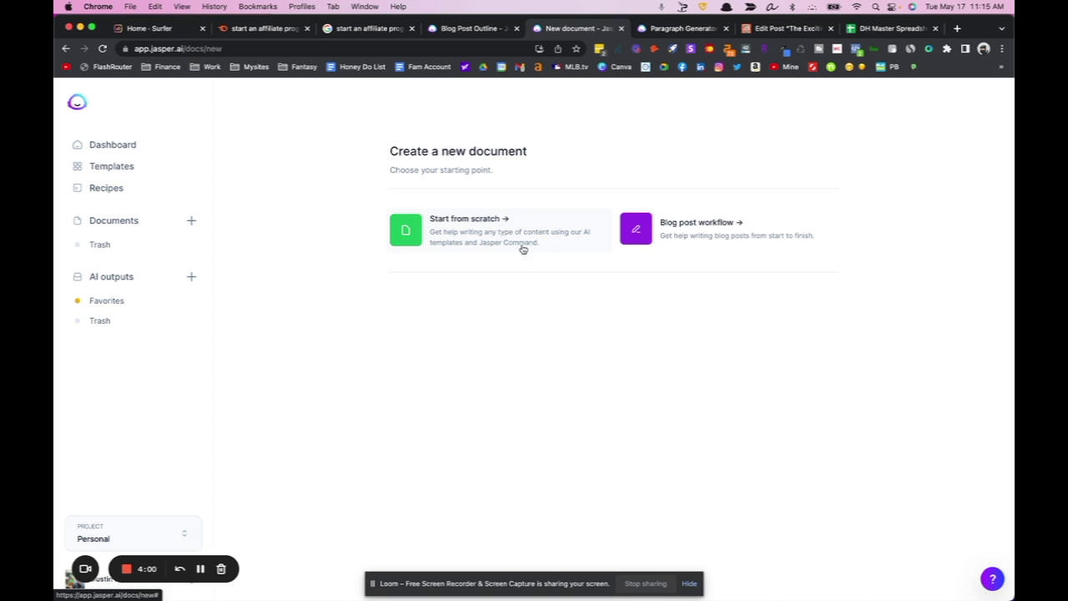
click(723, 224)
Describe the new blog post's content as "step by step process of starting an affiliate program"
click(537, 325)
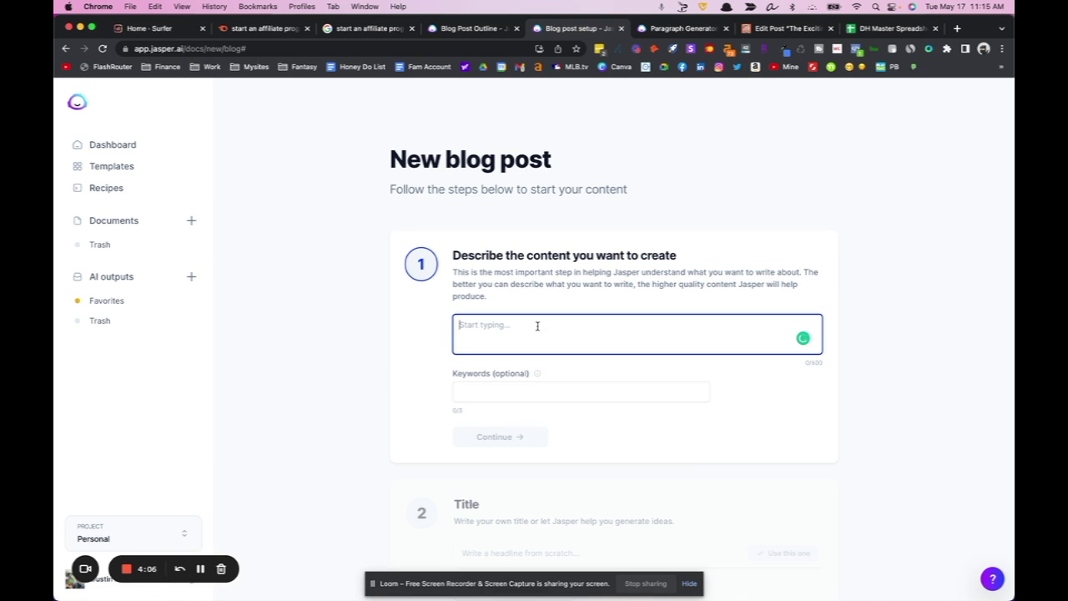
text(step by st)
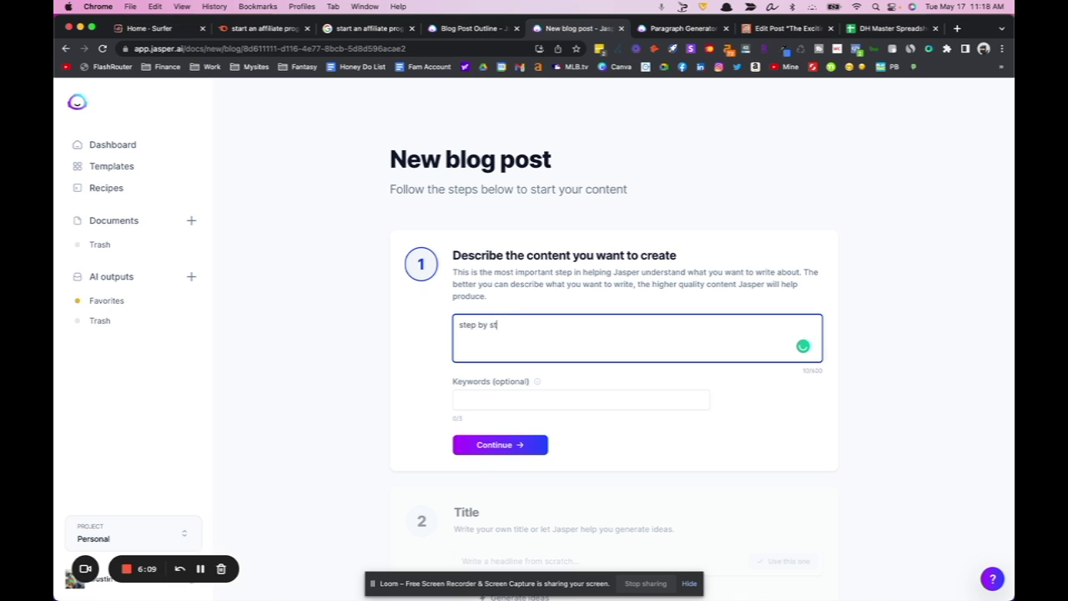
text(ep process of starting an affili)
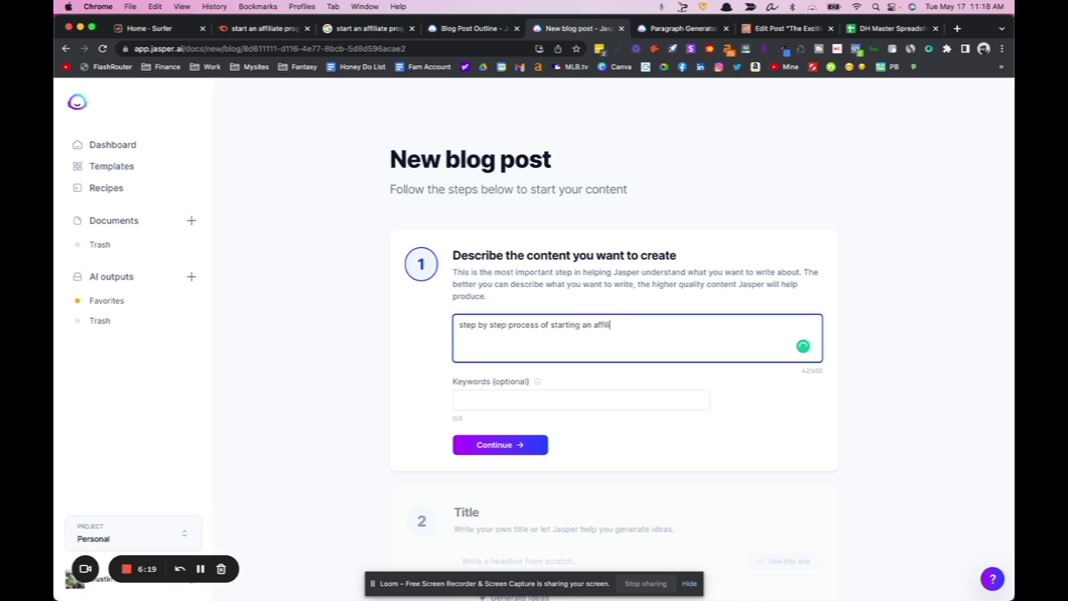
text(ate program)
click(538, 381)
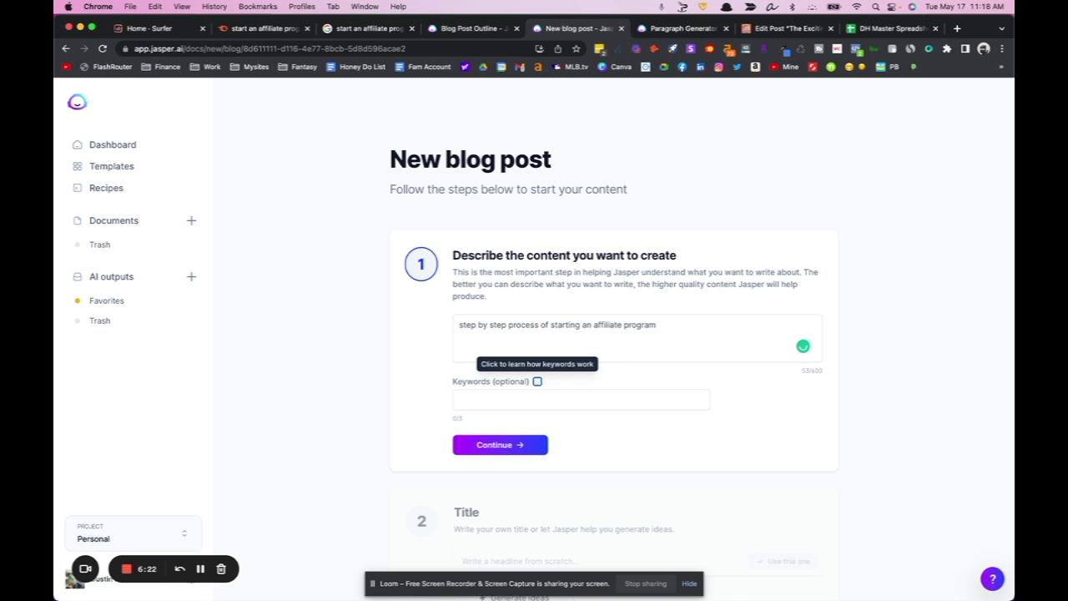
click(623, 325)
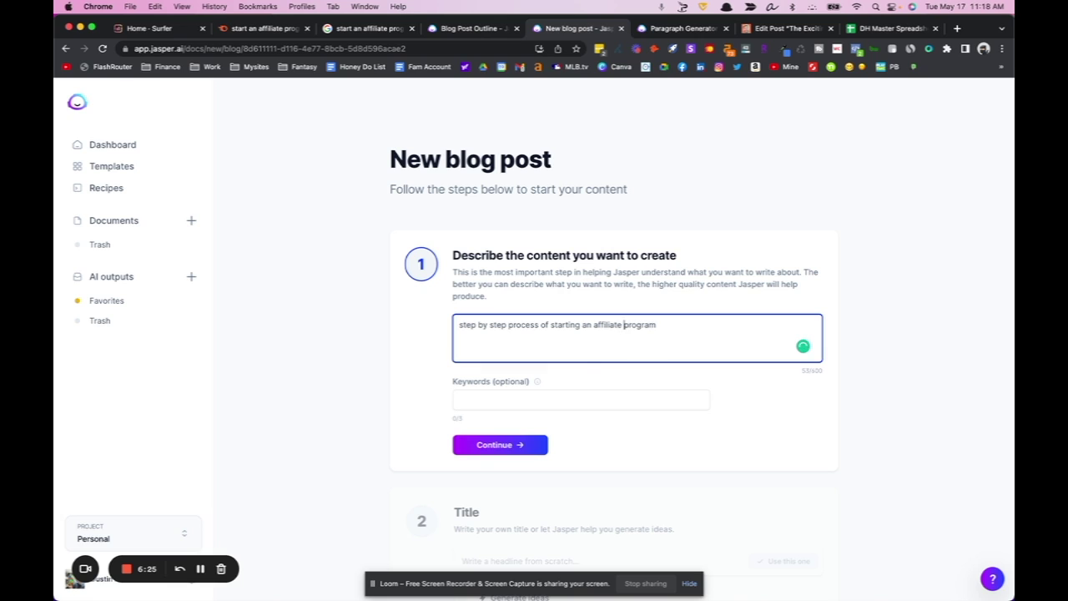
Add the keyword "start an affiliate program" and save the blog post's content description
click(572, 397)
text(start an)
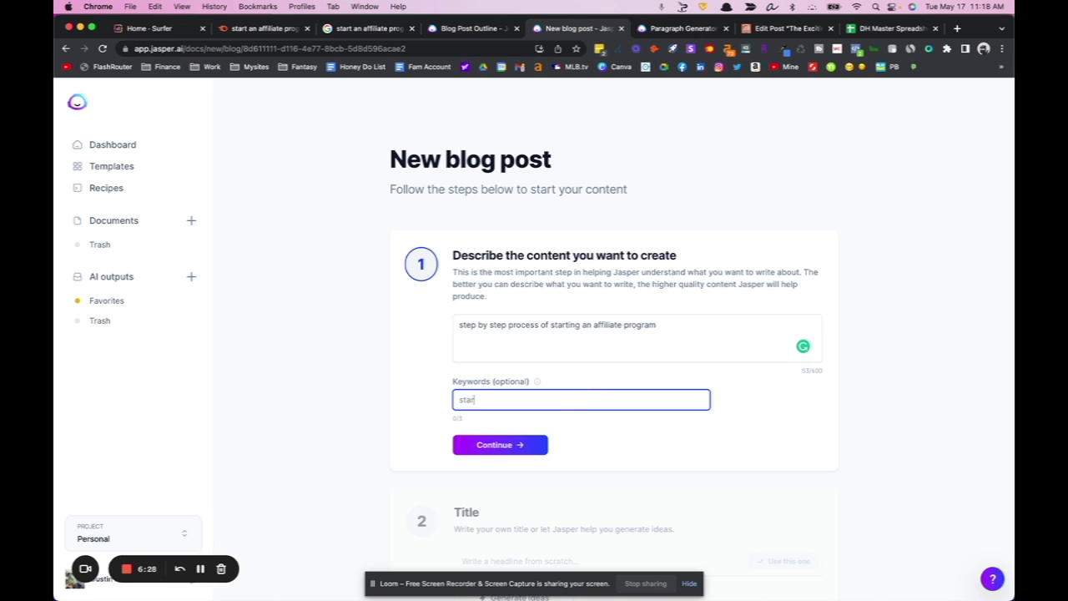
text( affiliate program)
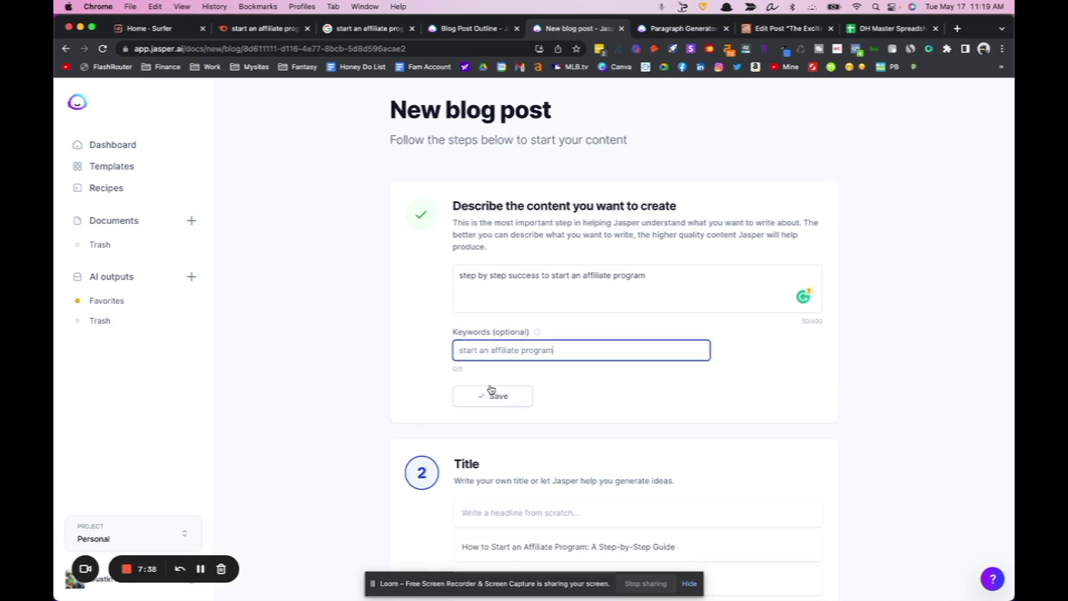
click(492, 396)
Generate more title ideas for the blog post and look through the longer list
scroll(491, 384, down, 4)
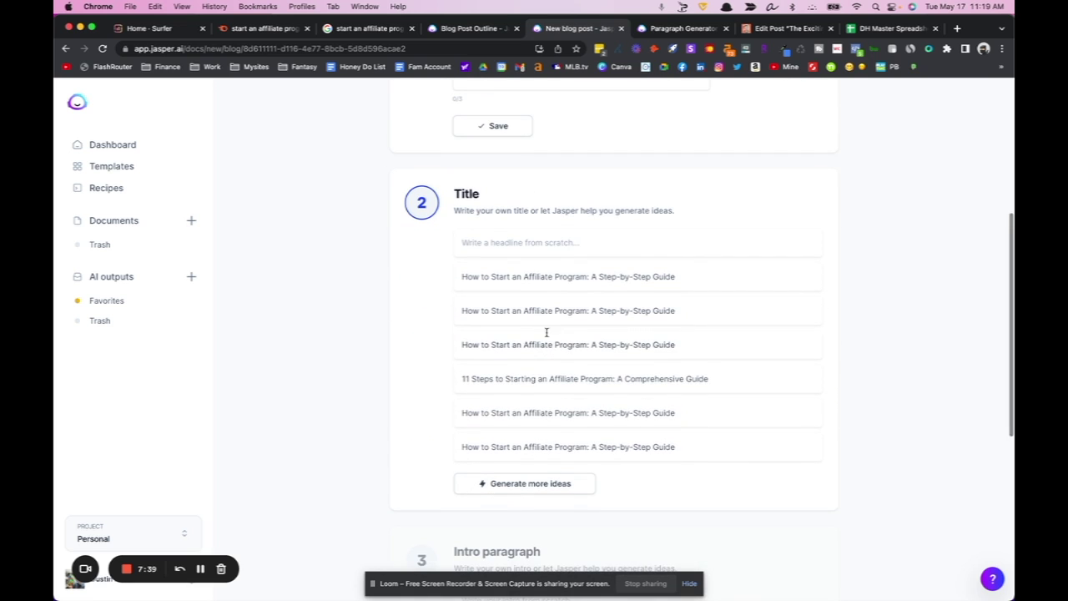
click(529, 485)
scroll(676, 317, down, 3)
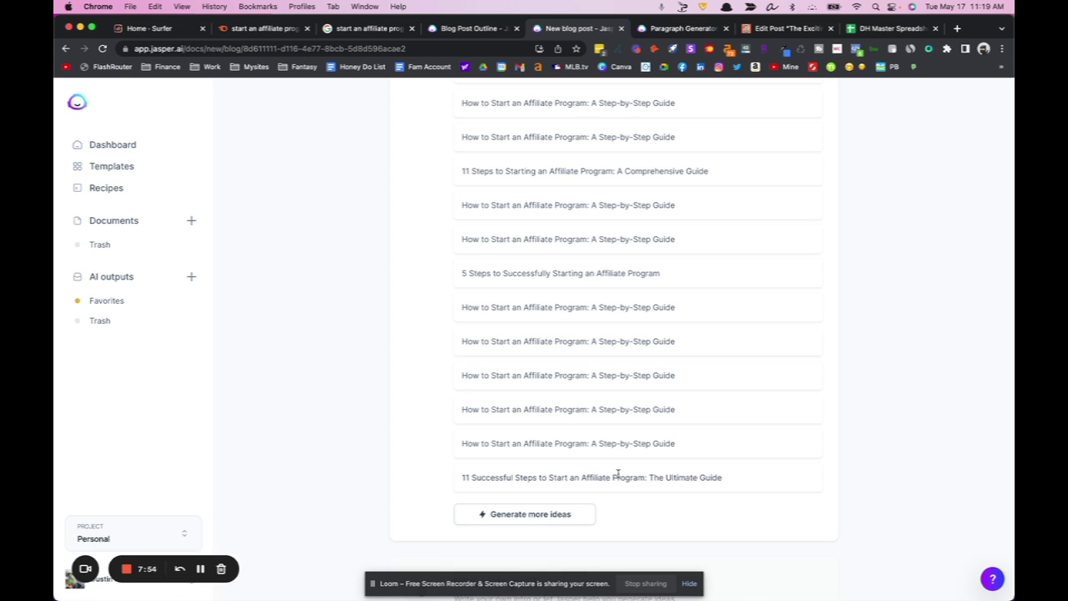
Use the suggestion "11 Successful Steps to Start an Affiliate Program: The Ultimate Guide" as the blog post's title
triple_click(617, 473)
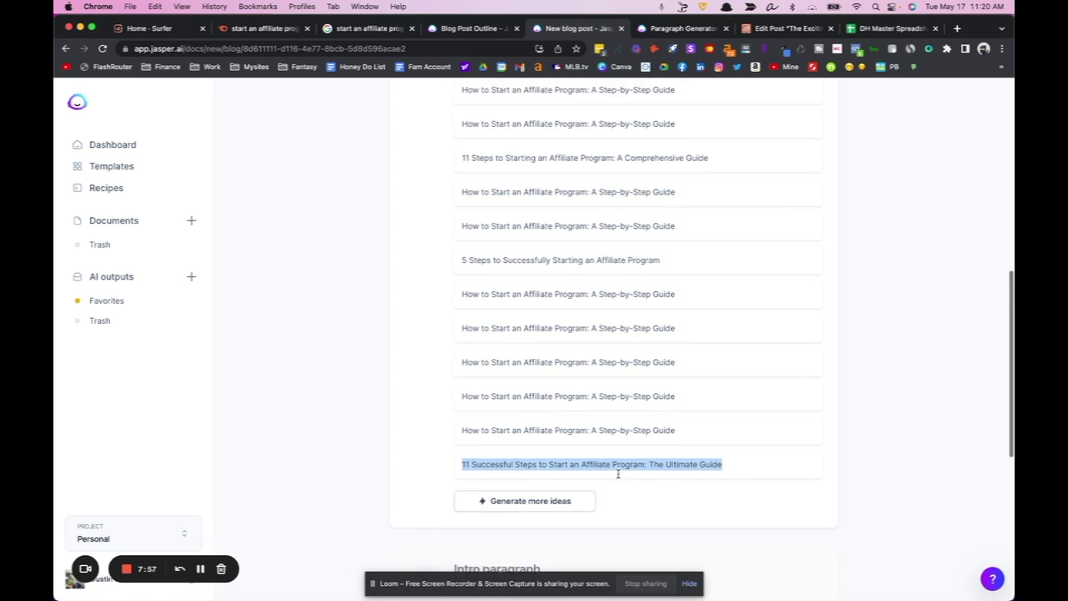
scroll(618, 475, down, 3)
scroll(634, 267, up, 5)
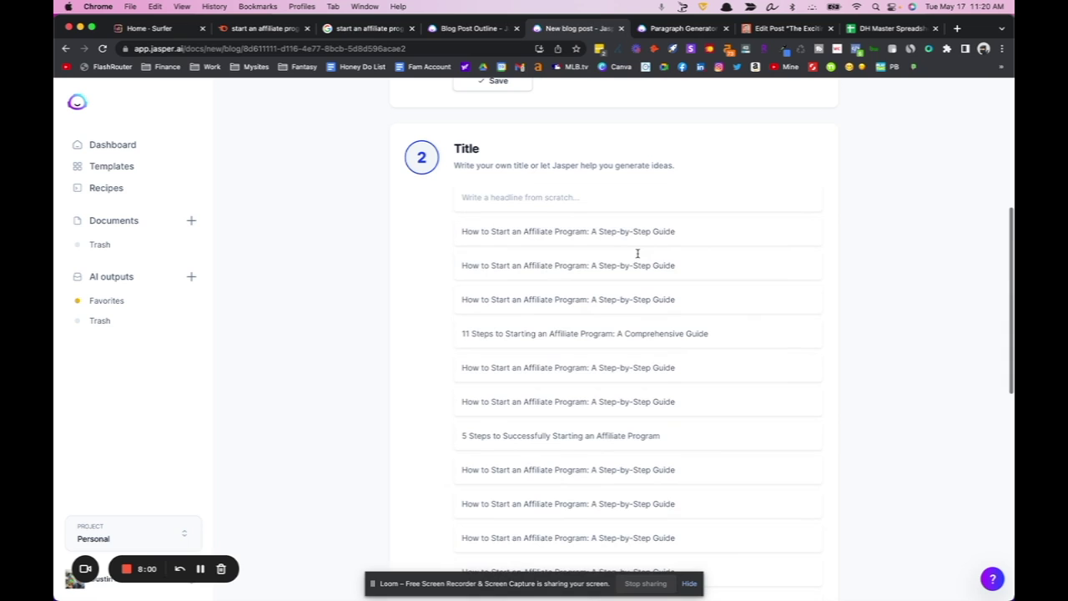
click(597, 195)
key(super+v)
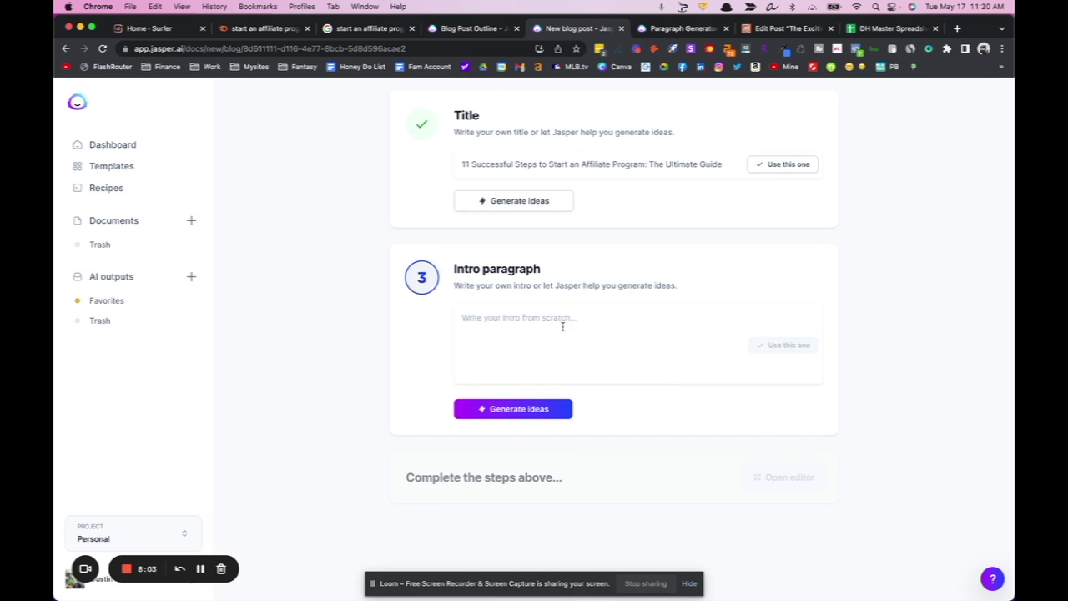
Generate two batches of intro paragraph ideas and compare the suggestions
click(542, 410)
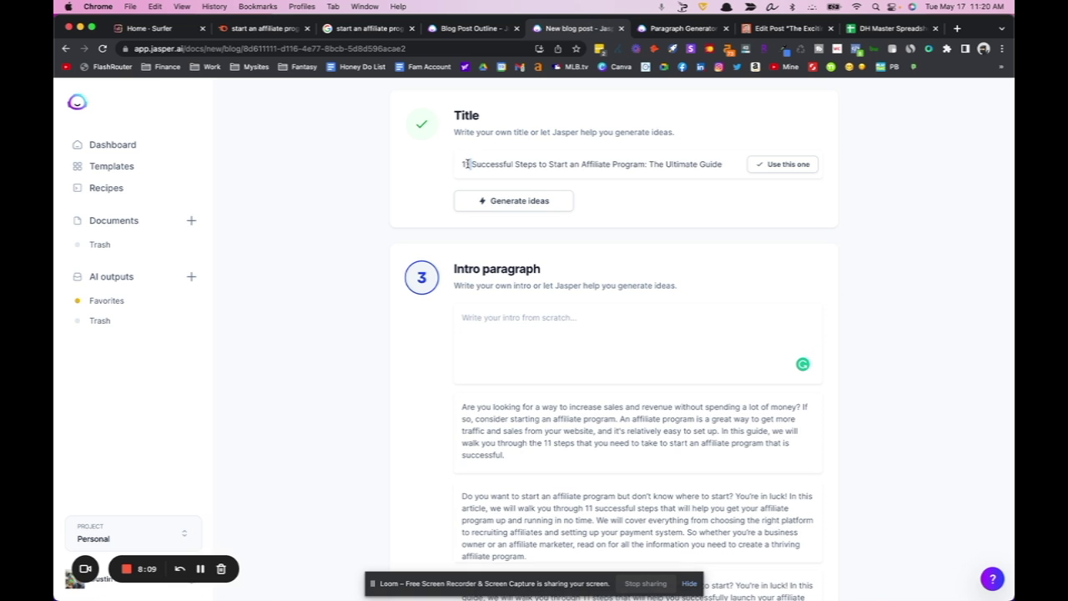
scroll(599, 333, down, 5)
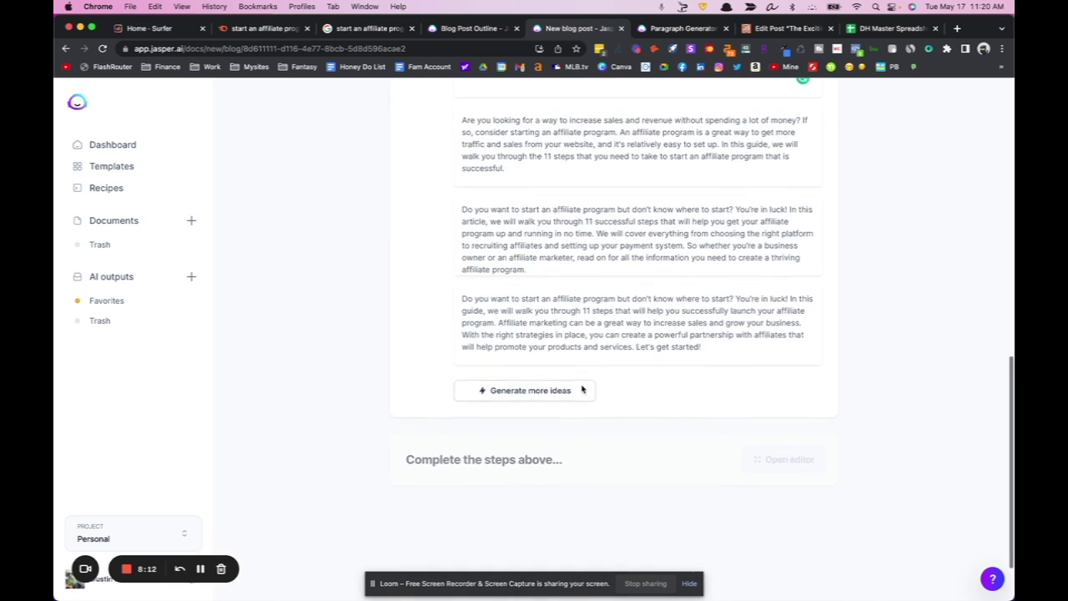
scroll(656, 190, up, 3)
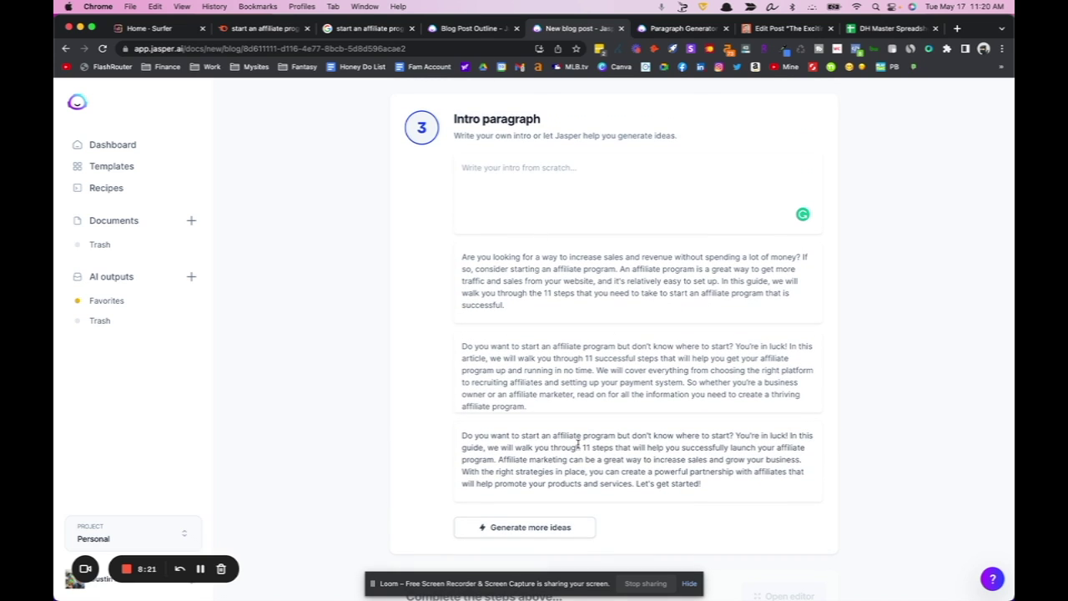
scroll(577, 443, down, 3)
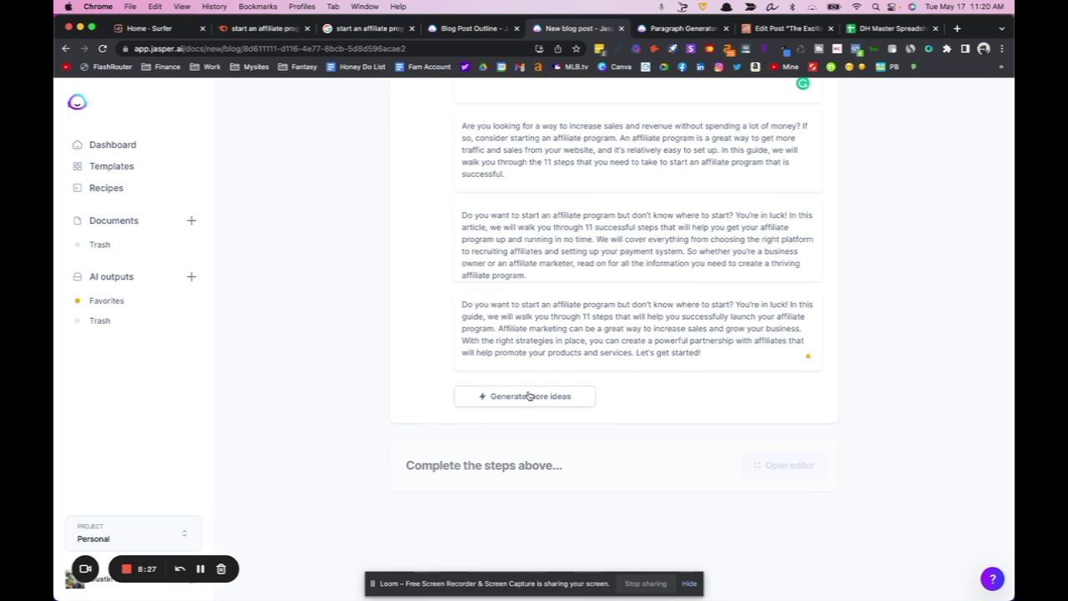
click(528, 395)
scroll(674, 292, down, 2)
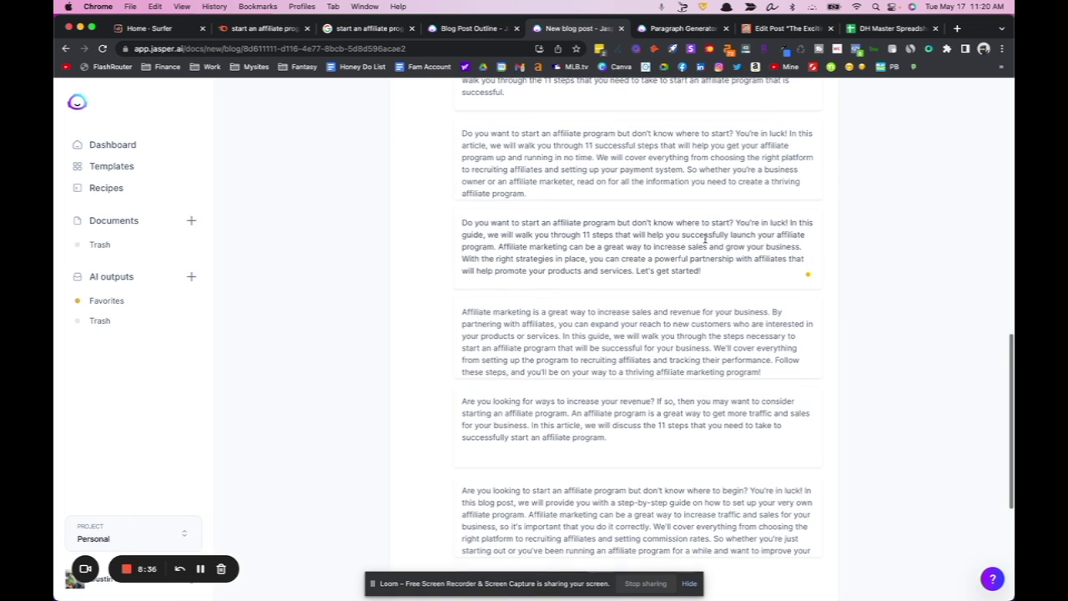
scroll(705, 239, up, 5)
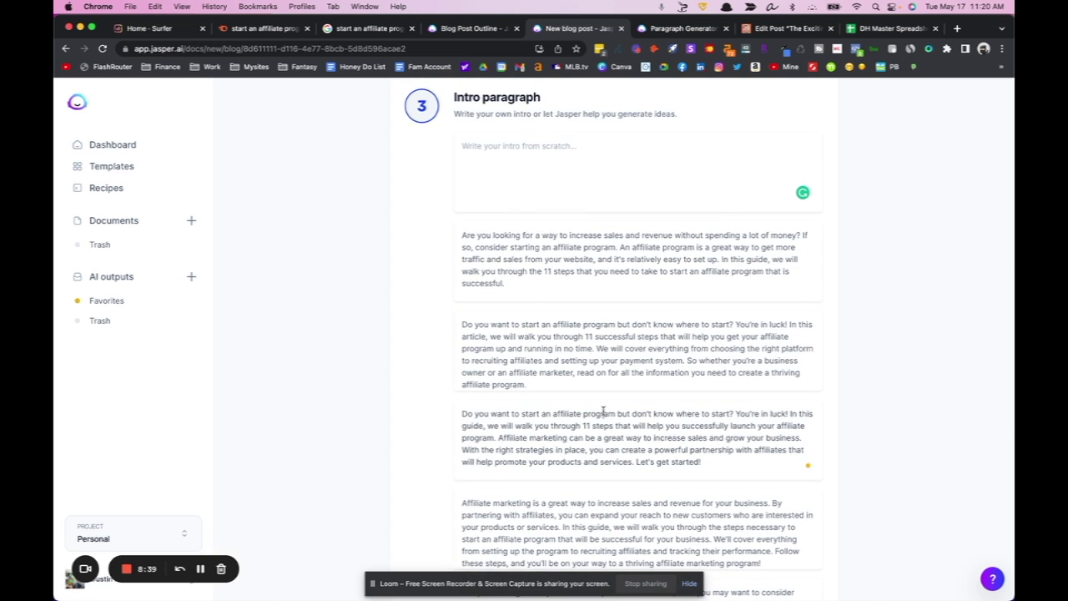
Use the third suggested intro, which promises 11 steps to successfully launch an affiliate program, and open the post in the editor
triple_click(602, 410)
click(548, 155)
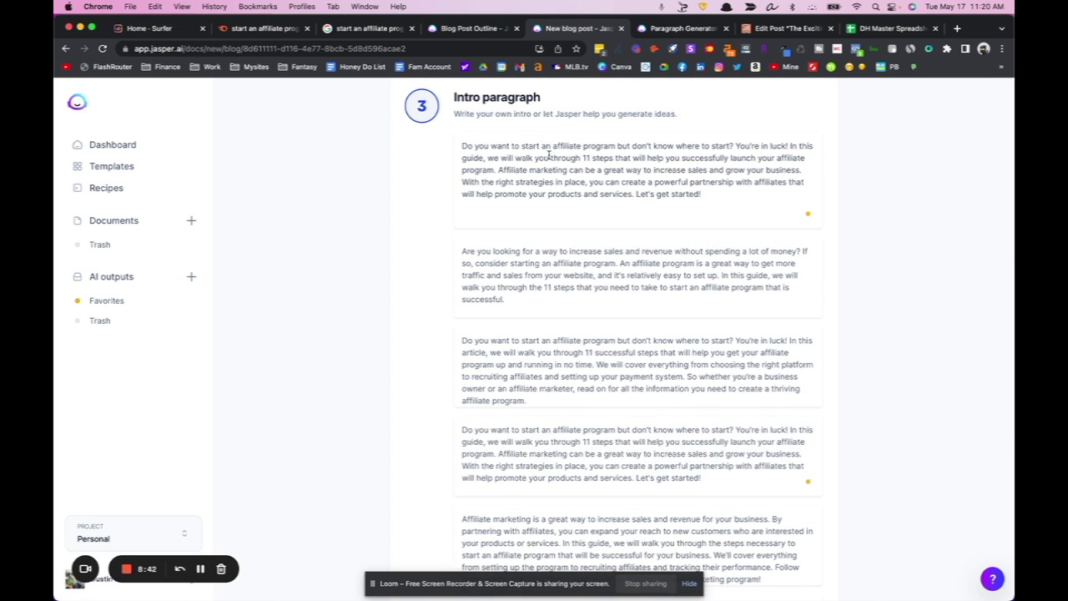
scroll(548, 156, down, 6)
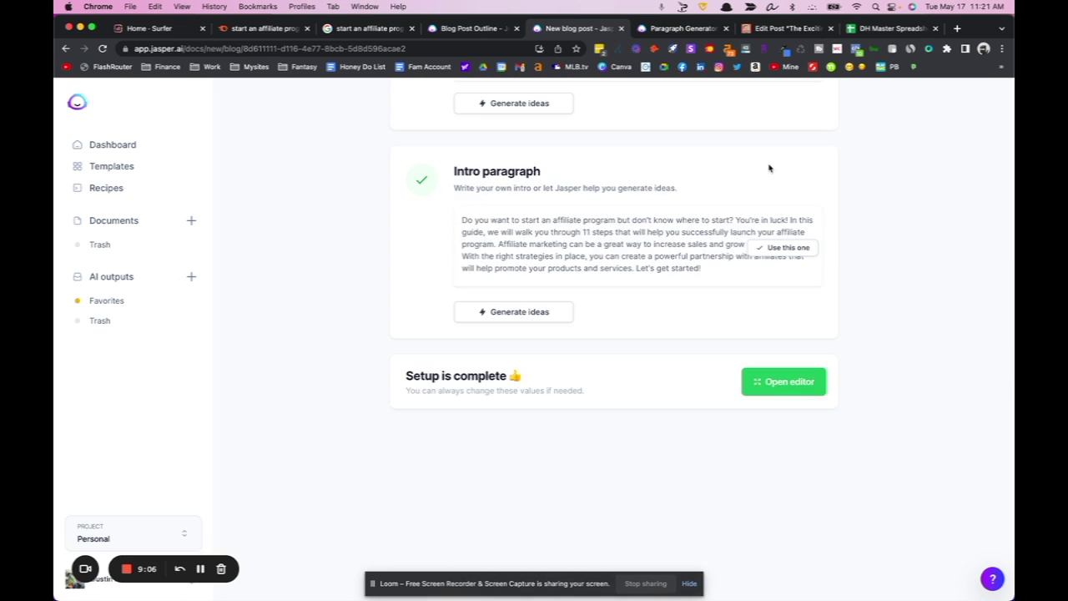
click(784, 380)
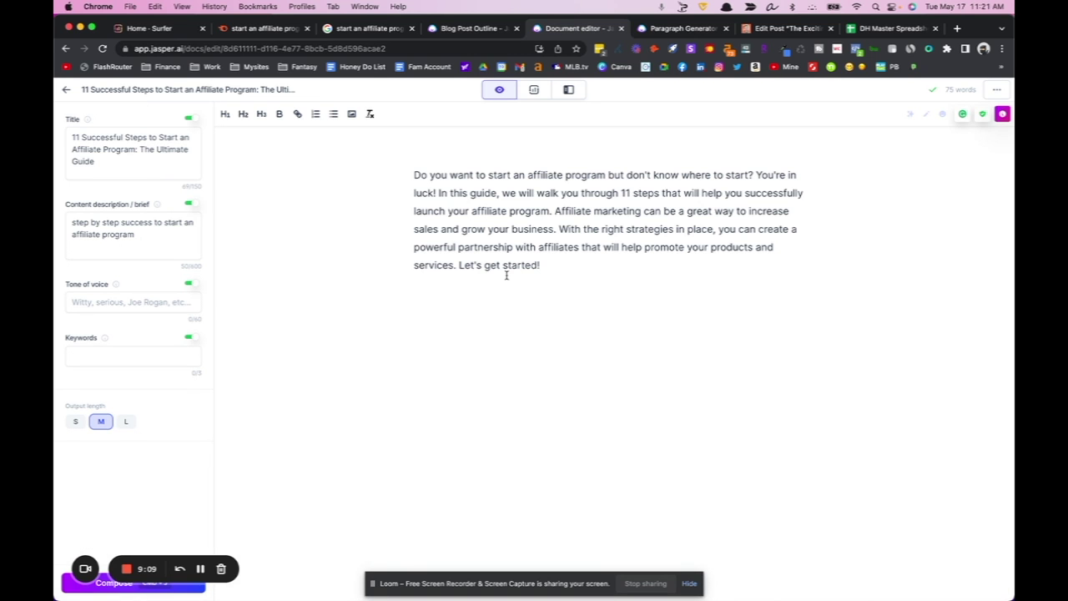
Change the number in the title field so it reads "7 Successful Steps to Start an Affiliate Program: The Ultimate Guide"
click(82, 137)
key(BackSpace)
key(BackSpace)
text(7)
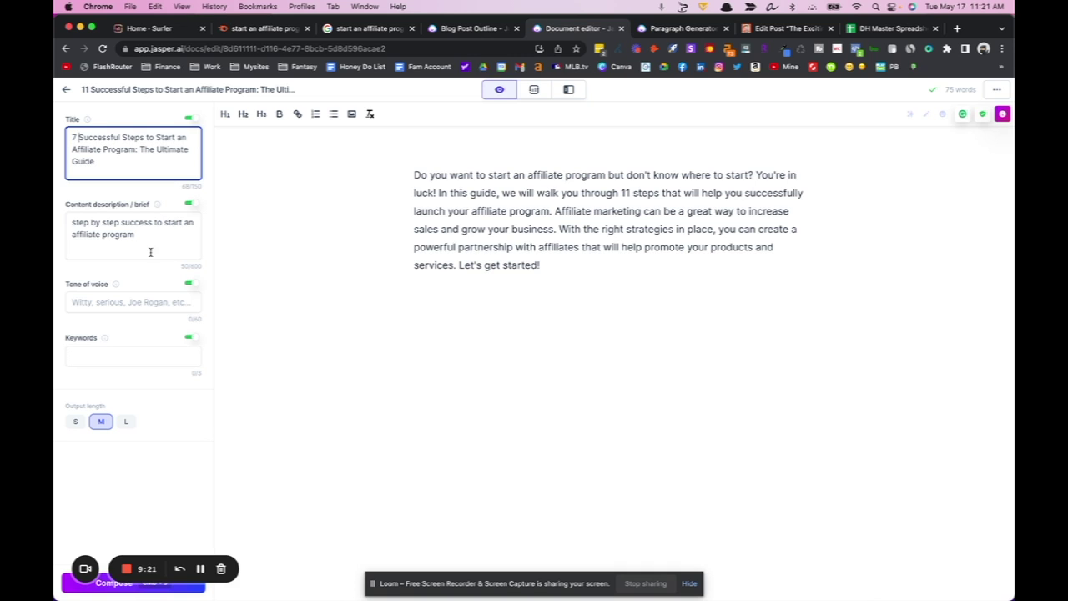
Set the document's tone of voice to Goofy and its keyword to "start an affiliate program"
click(104, 299)
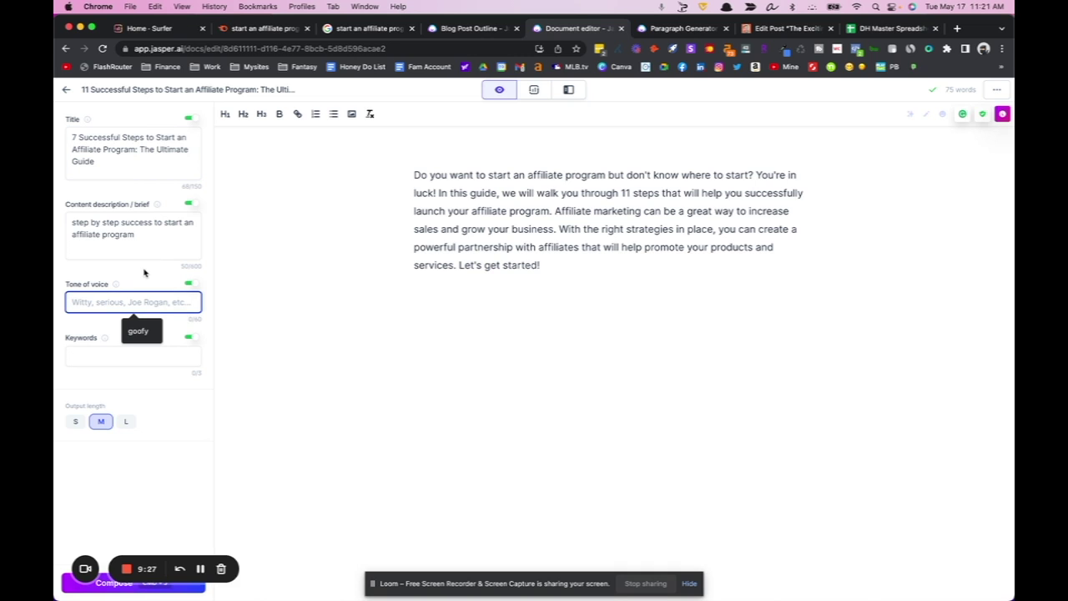
text(Goofy)
click(120, 357)
text(start a)
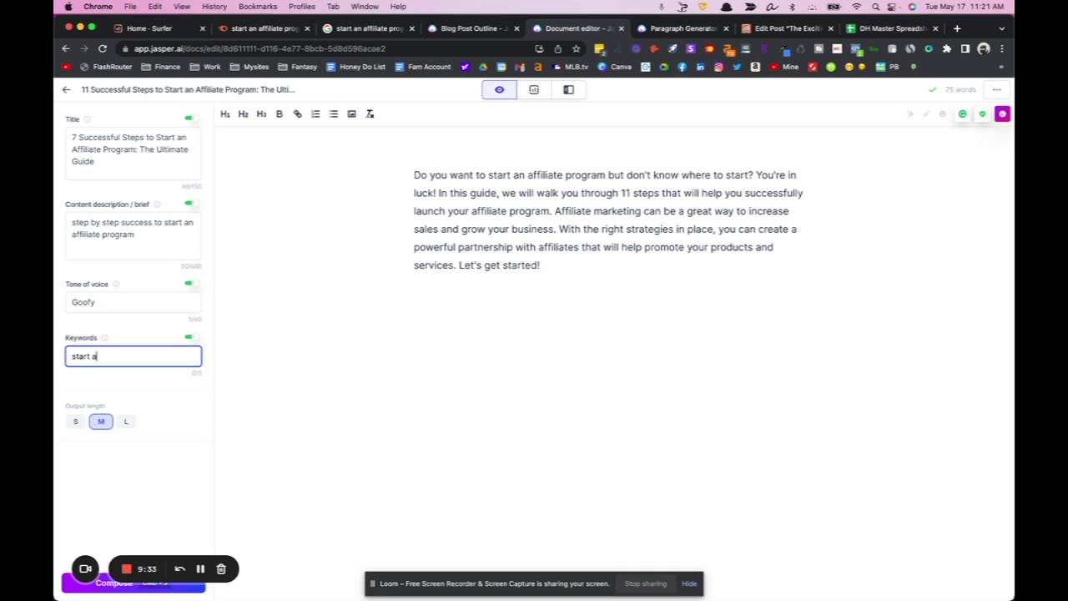
text(n affiliate program)
Copy the second generated outline from the Blog Post Outline page and paste it below the intro paragraph in the document
click(558, 261)
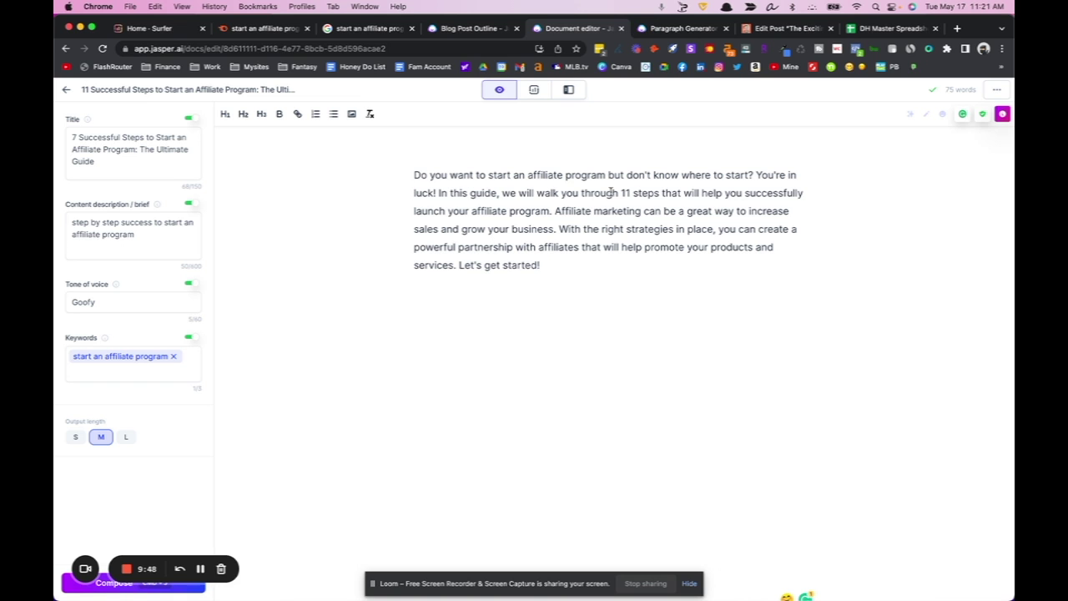
click(477, 28)
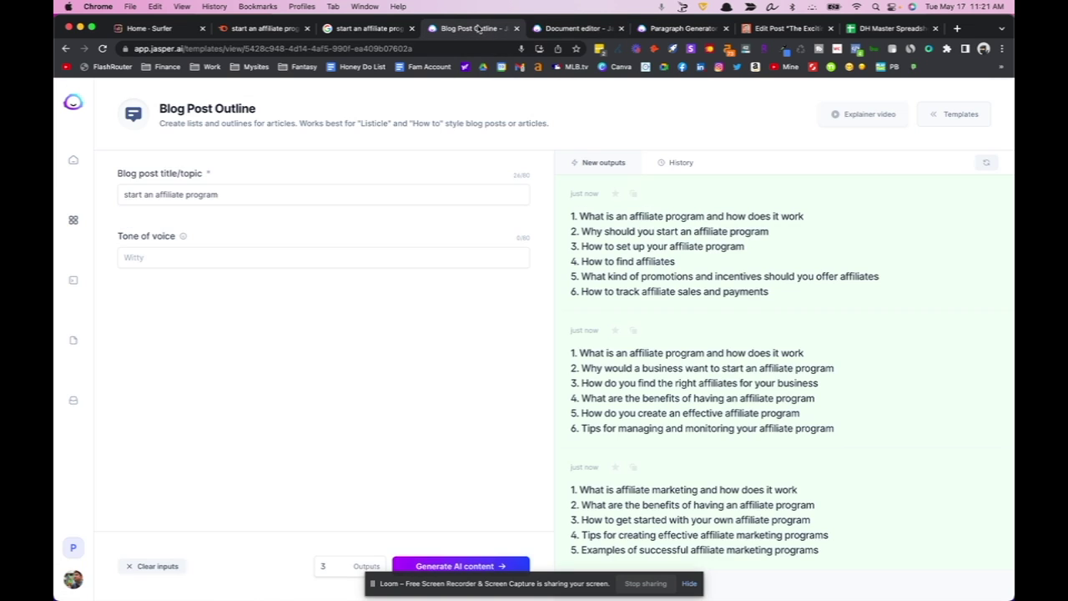
click(735, 370)
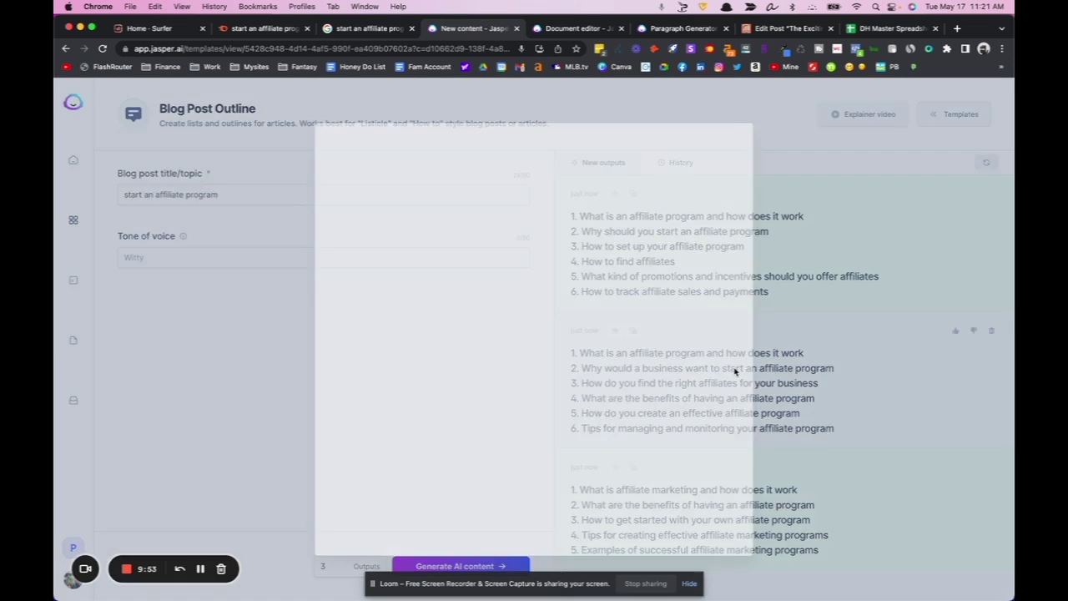
click(698, 134)
click(564, 28)
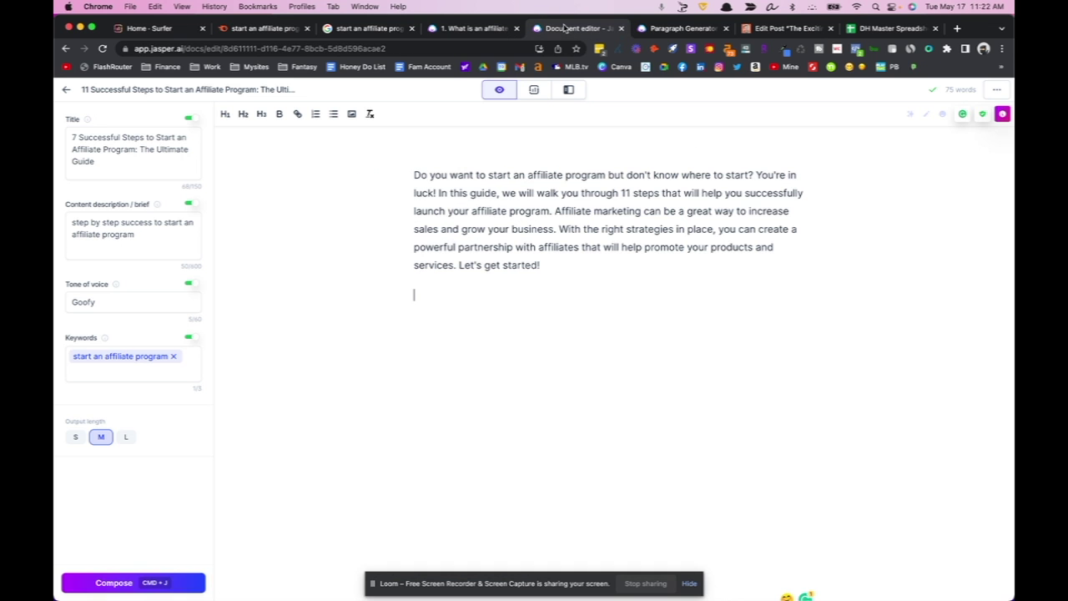
key(super+v)
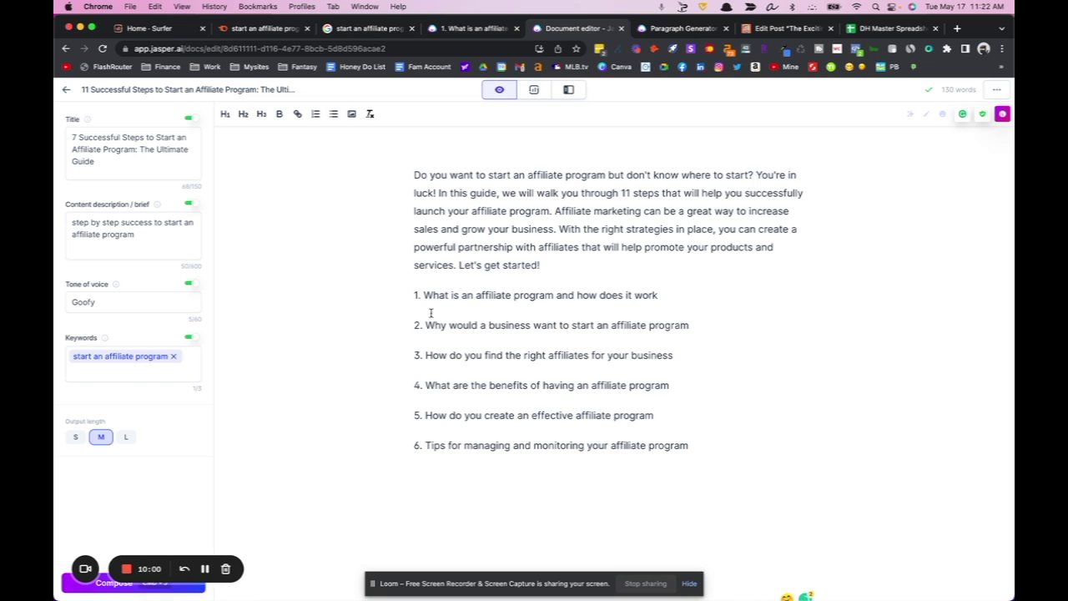
Remove the numbering from the first outline item and insert the line "How Do You Start an Affiliate Program?" above it
click(422, 295)
key(Return)
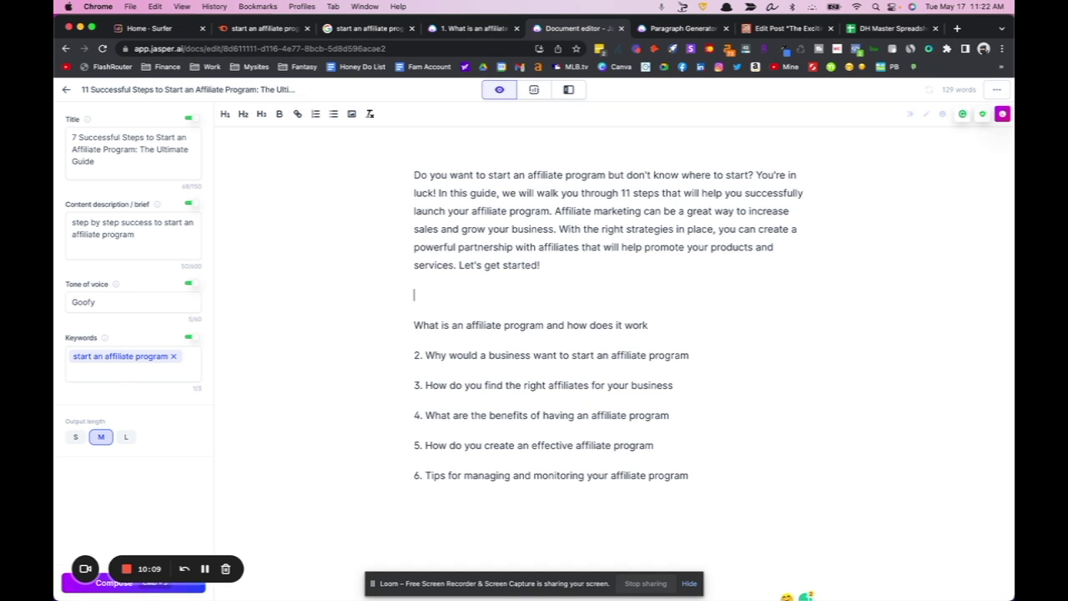
text(Wh)
key(BackSpace)
key(BackSpace)
text(How Do You Start an Affiliate Pr)
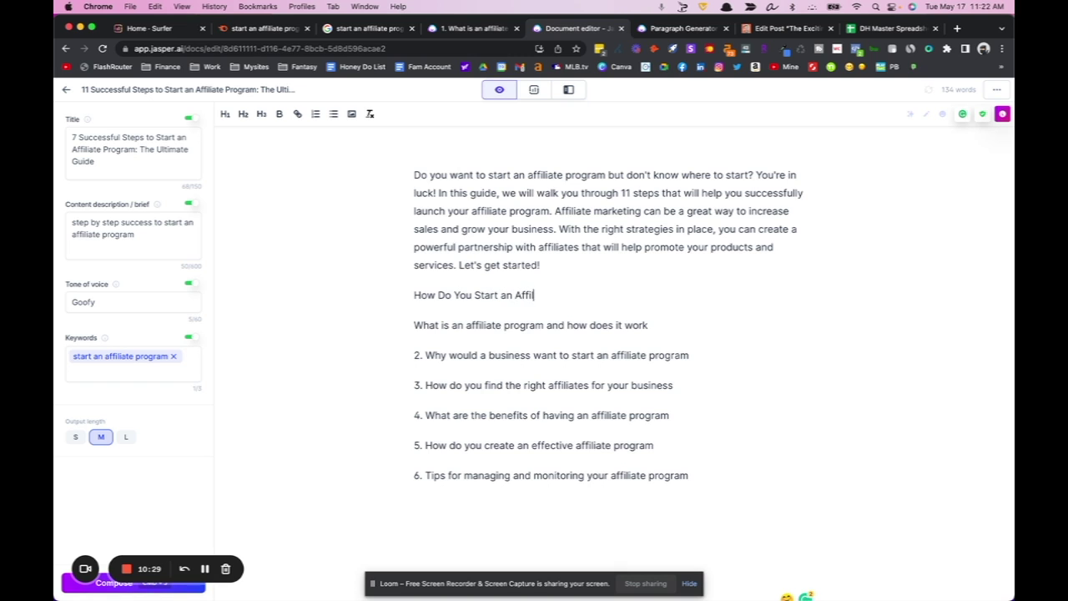
text(ogram?)
key(Return)
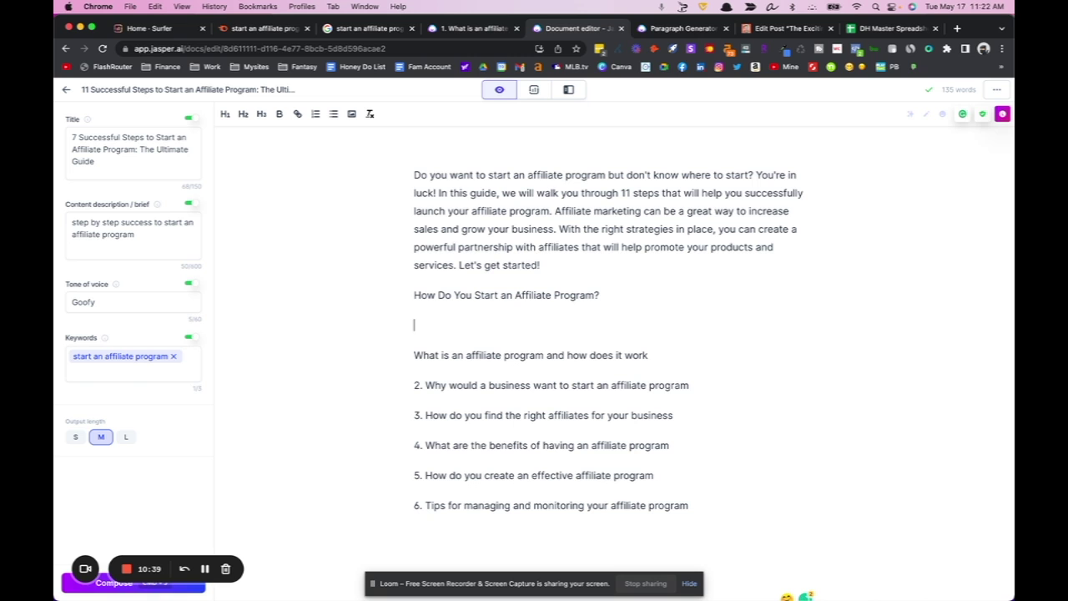
Have Jasper compose text under "How Do You Start an Affiliate Program?" and delete the blank lines before the new paragraph
click(111, 589)
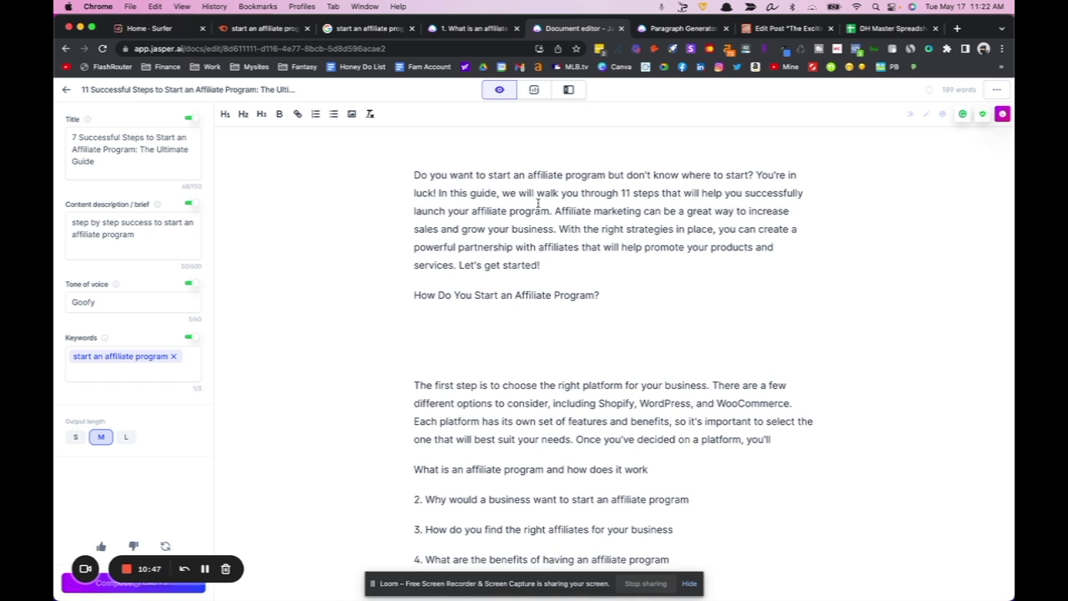
click(517, 320)
key(Delete)
key(Delete)
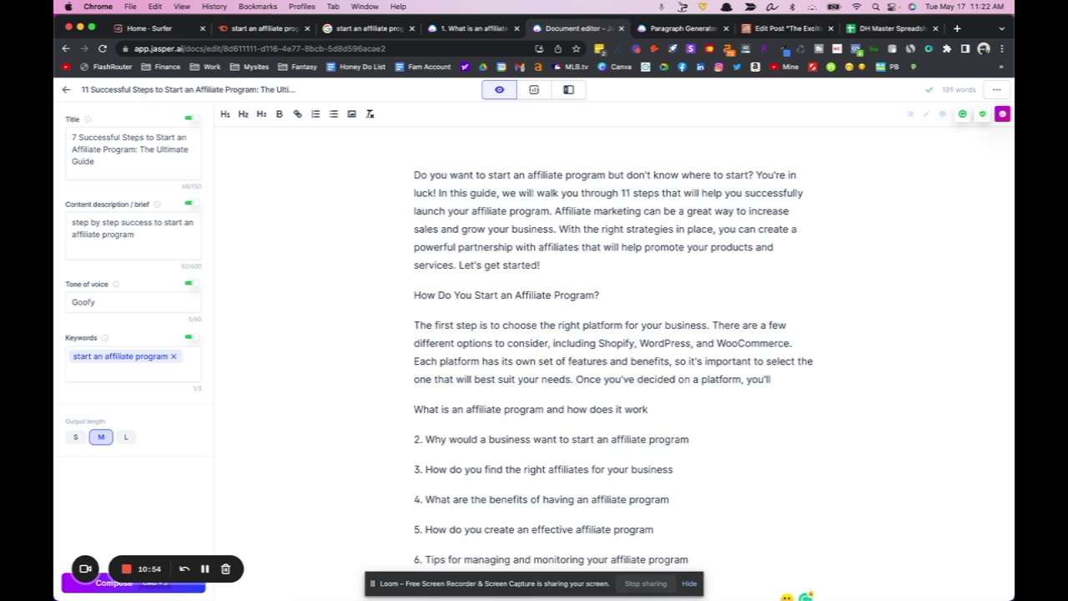
Format "How Do You Start an Affiliate Program?" as an H2 heading
triple_click(487, 295)
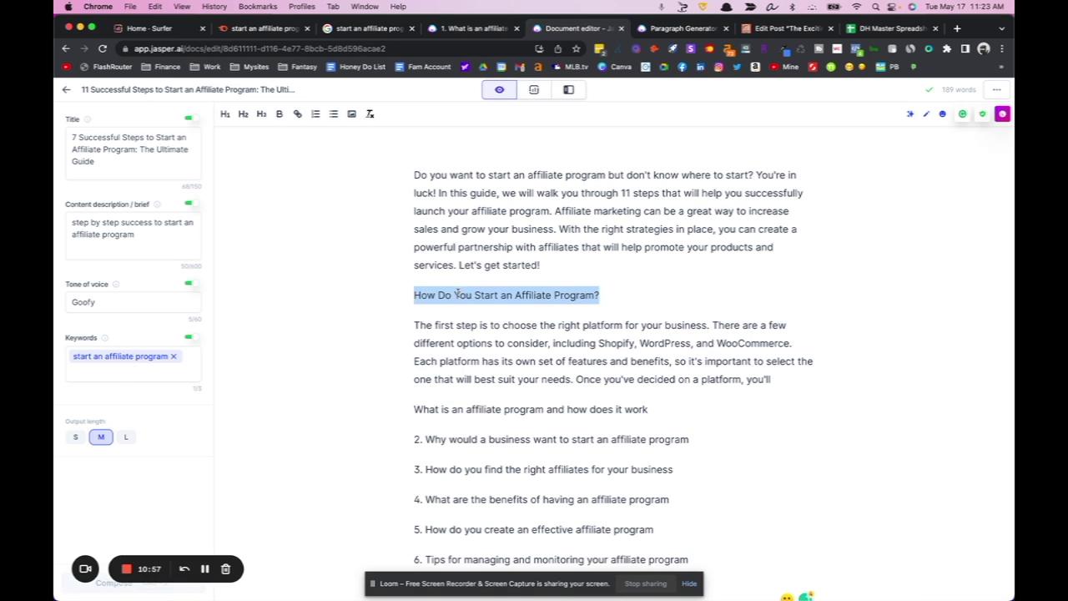
click(244, 114)
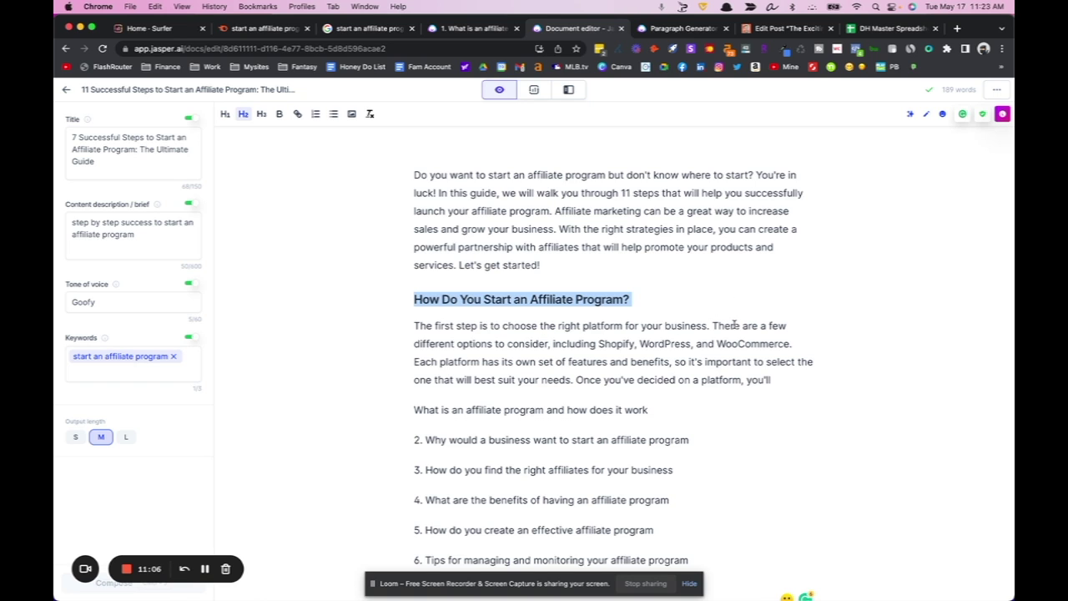
Write "There are 7 basic steps you'll need to take in order to start an affiliate program." below the heading and have Jasper continue it
click(412, 326)
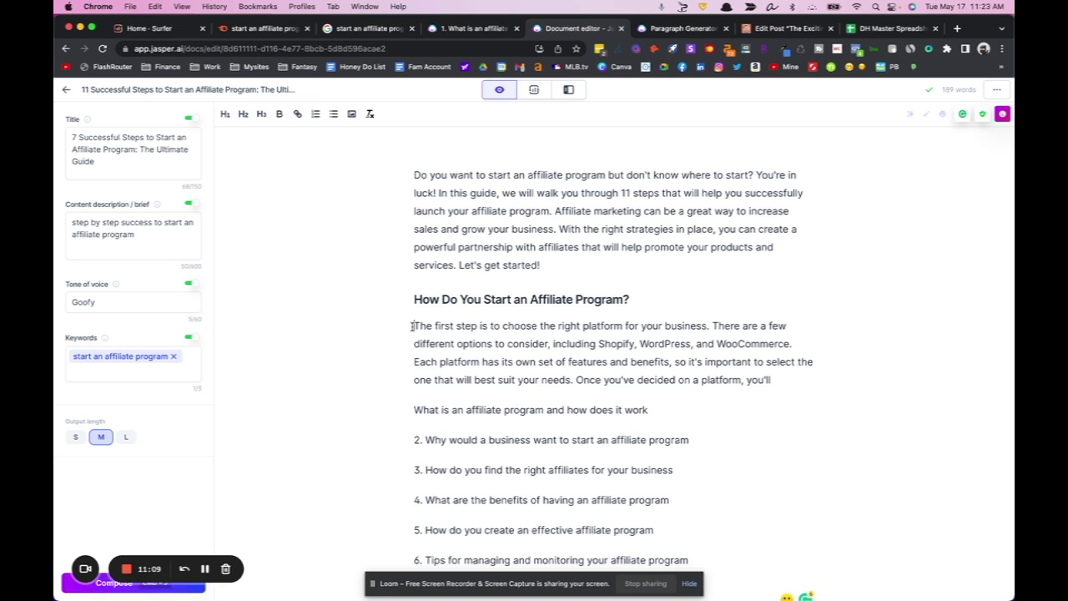
key(Return)
text(There a)
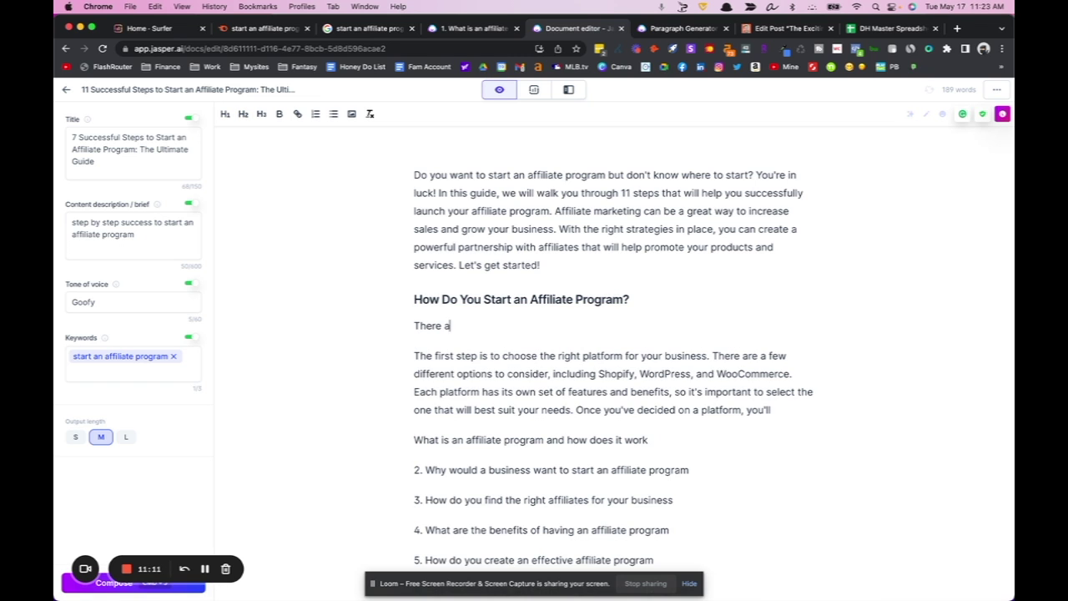
text(re 7 basic steps  you'll need to take in order to start an affiliate program.)
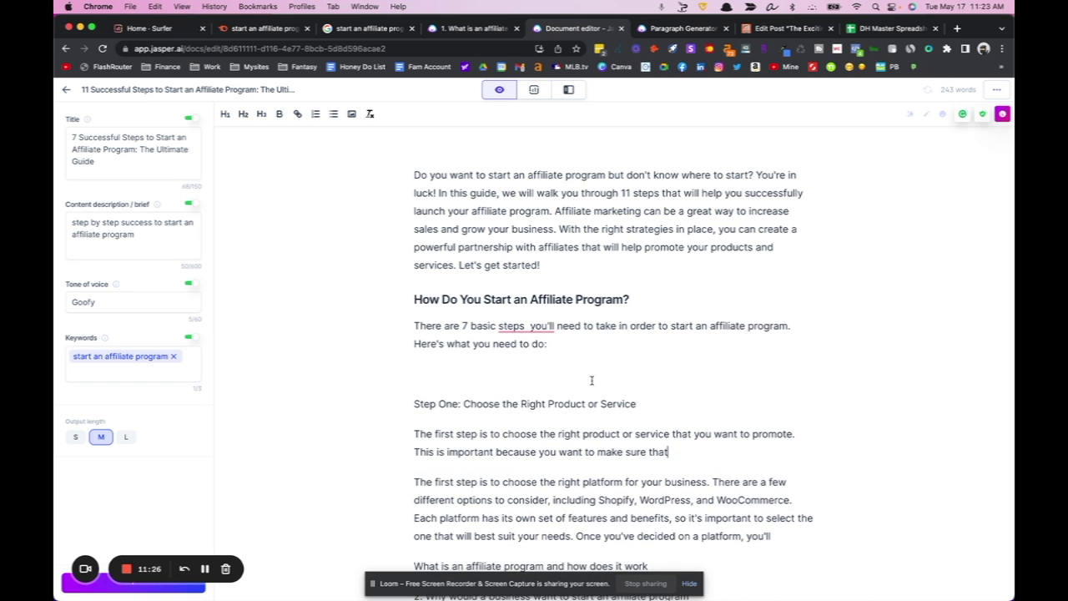
scroll(618, 362, down, 1)
scroll(618, 362, down, 1)
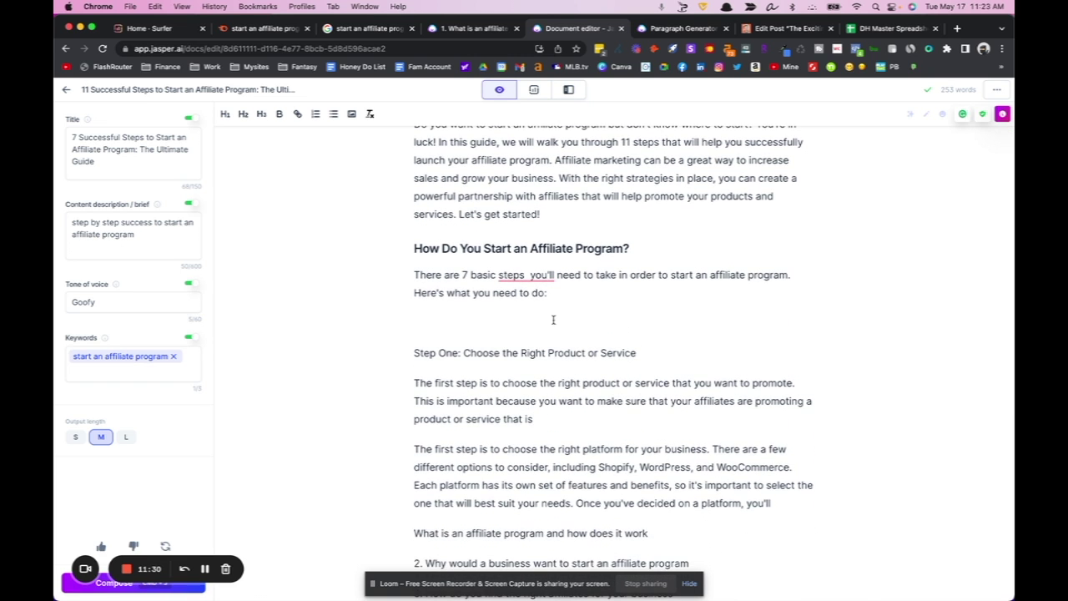
Delete the blank line above "Step One" and the extra space before "you'll" in the sentence about the 7 basic steps
key(Delete)
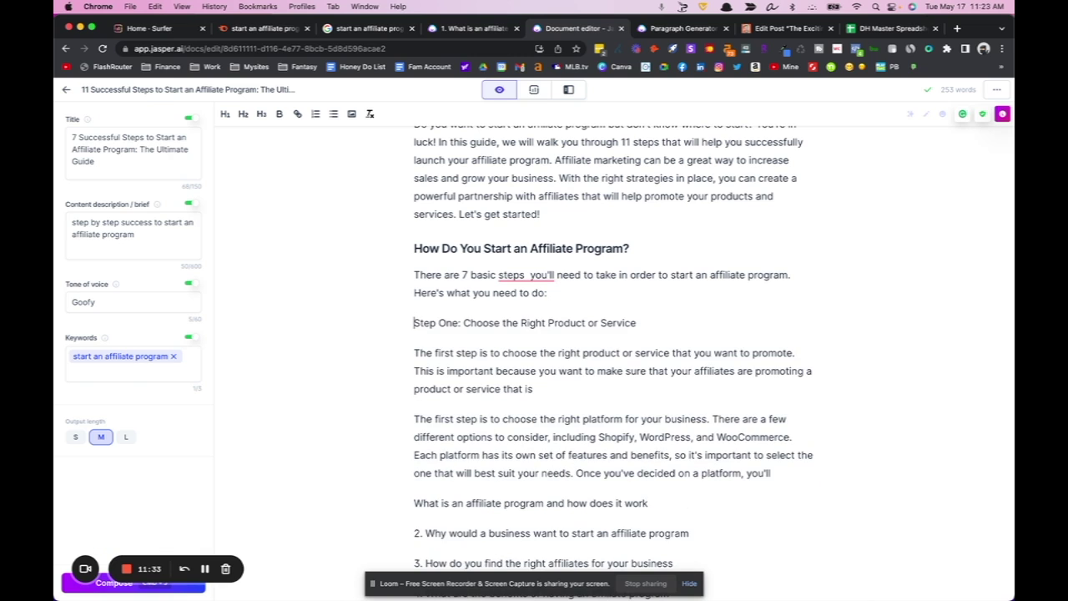
mouse_move(550, 276)
click(529, 303)
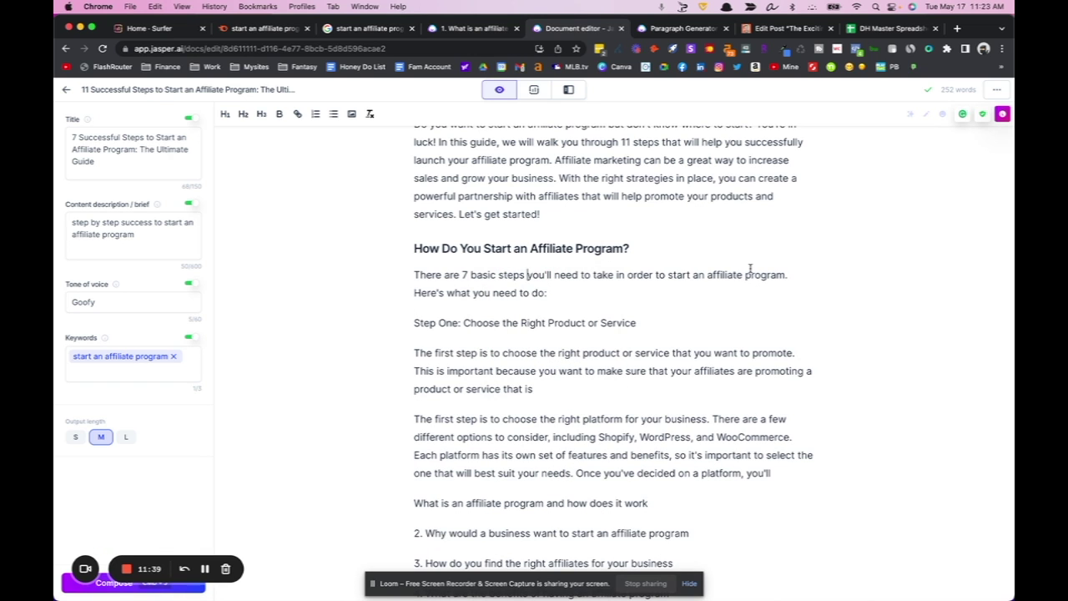
End the line "Step One: Choose the Right Product or Service" with a period and format it as an H3 heading
click(460, 324)
text(:)
click(670, 323)
text(.)
triple_click(489, 323)
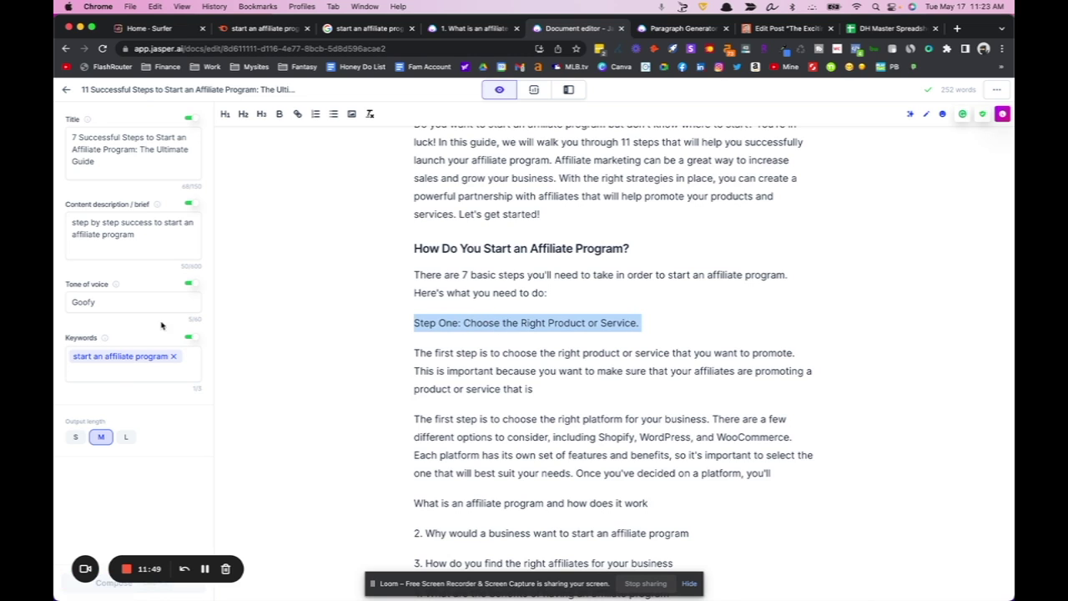
click(262, 113)
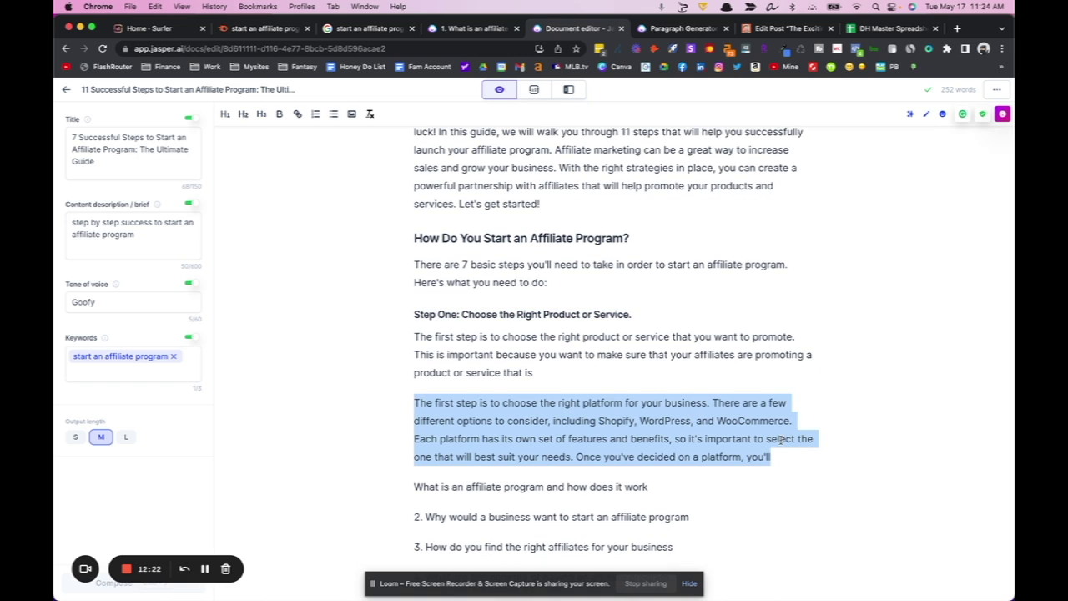
Reword the Step One heading to "Step One: Choose the Right Platform for Your Product."
double_click(561, 314)
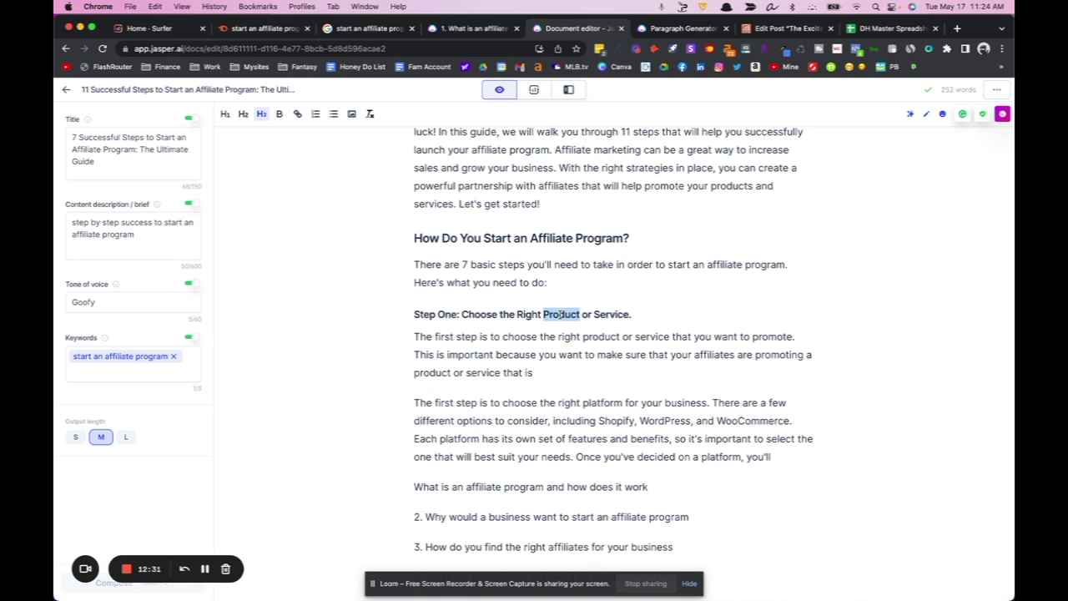
text(Platform)
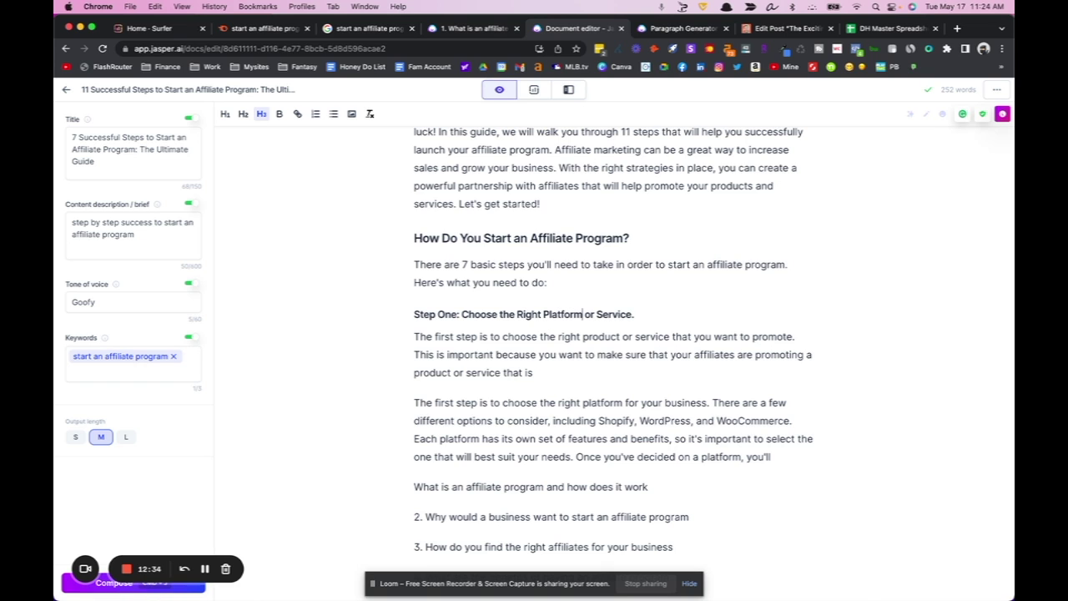
text( for Your P)
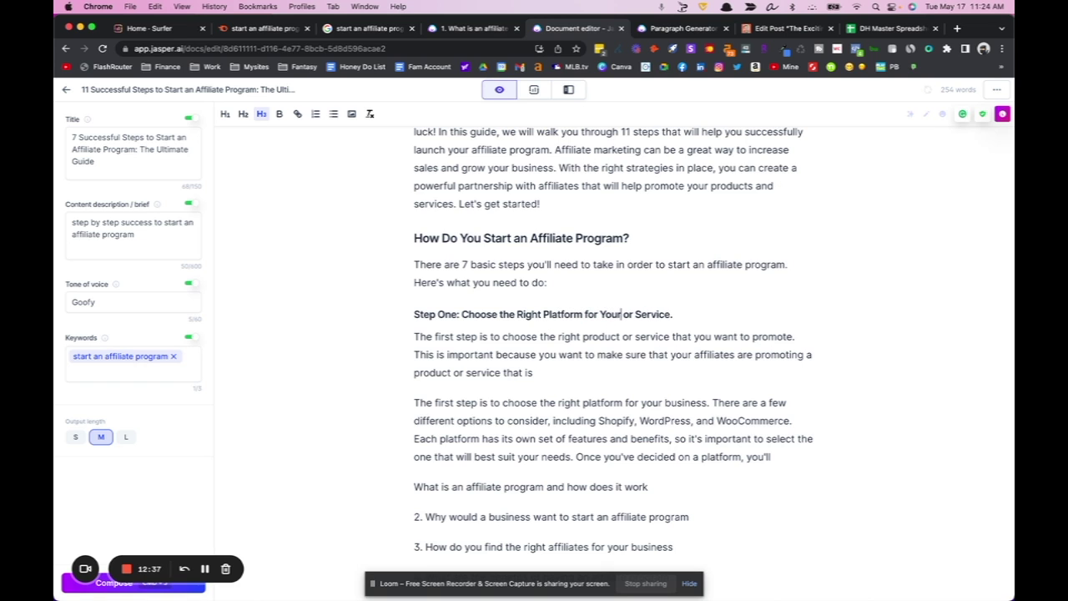
text(roduct)
key(Delete)
key(Delete)
key(Delete)
key(Delete)
key(Delete)
key(Delete)
key(Delete)
key(Delete)
key(Delete)
key(Delete)
key(Delete)
Replace the two paragraphs below the Step One heading with newly composed Jasper text and delete the blank line above it
click(664, 314)
key(Return)
drag(772, 486, 383, 370)
key(BackSpace)
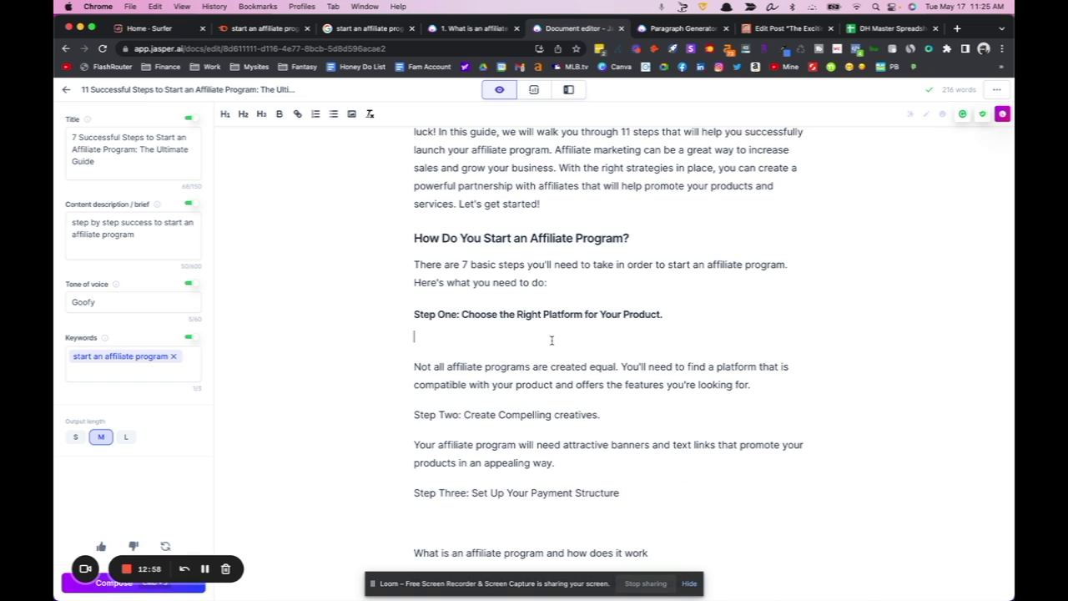
key(Delete)
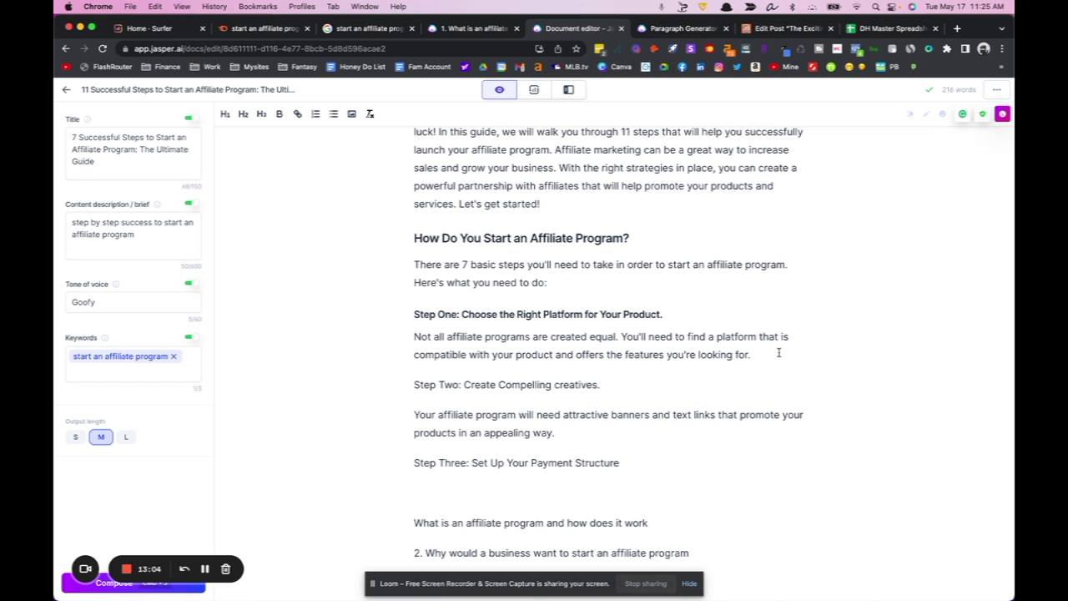
Have Jasper compose more text on a new line below the Step One paragraph with the output length set to L
key(Return)
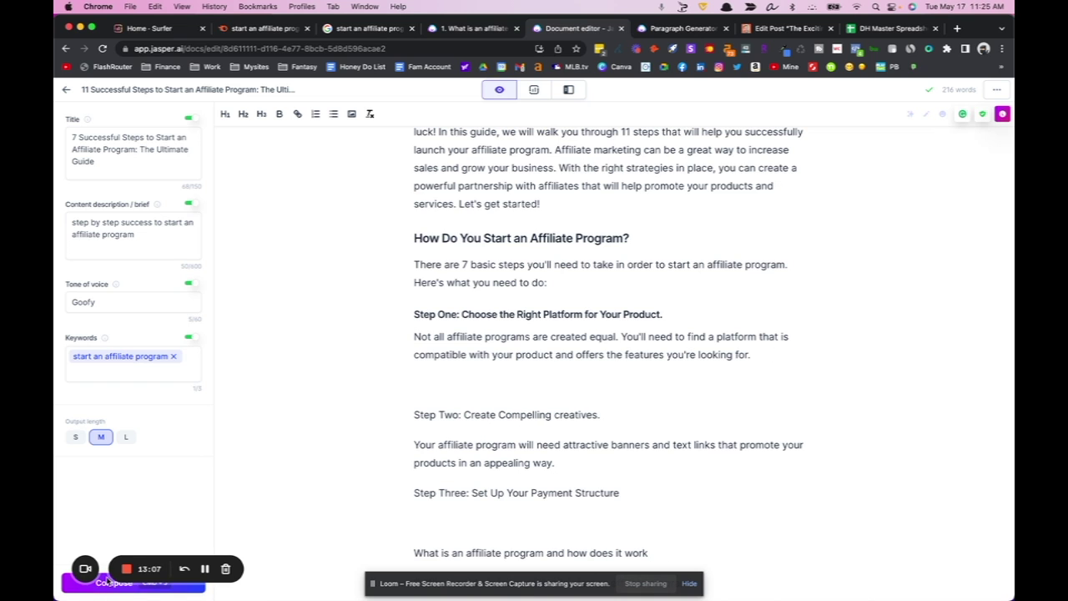
click(126, 436)
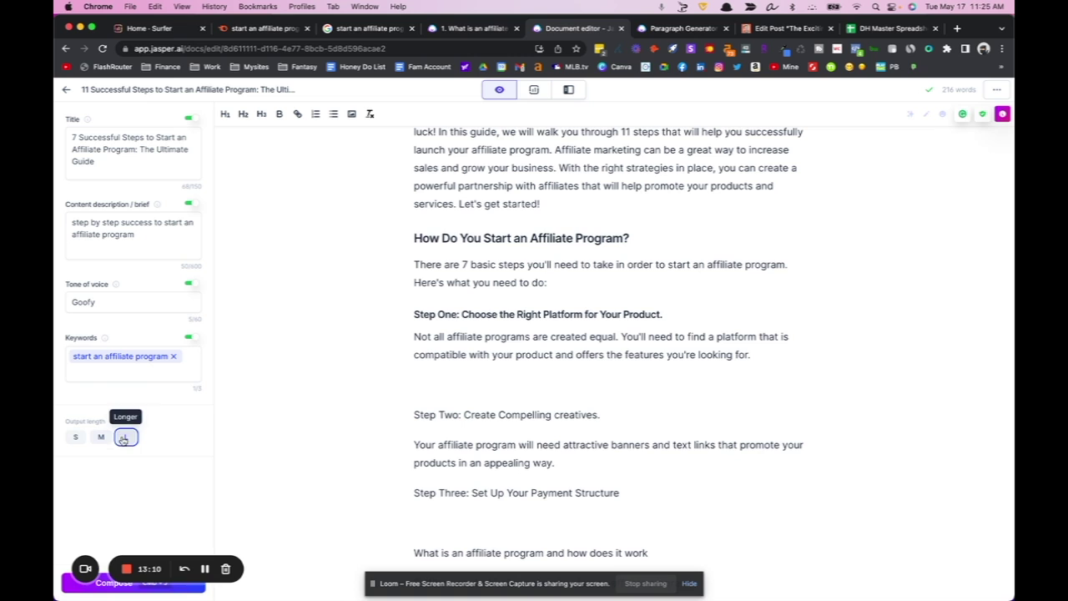
click(105, 584)
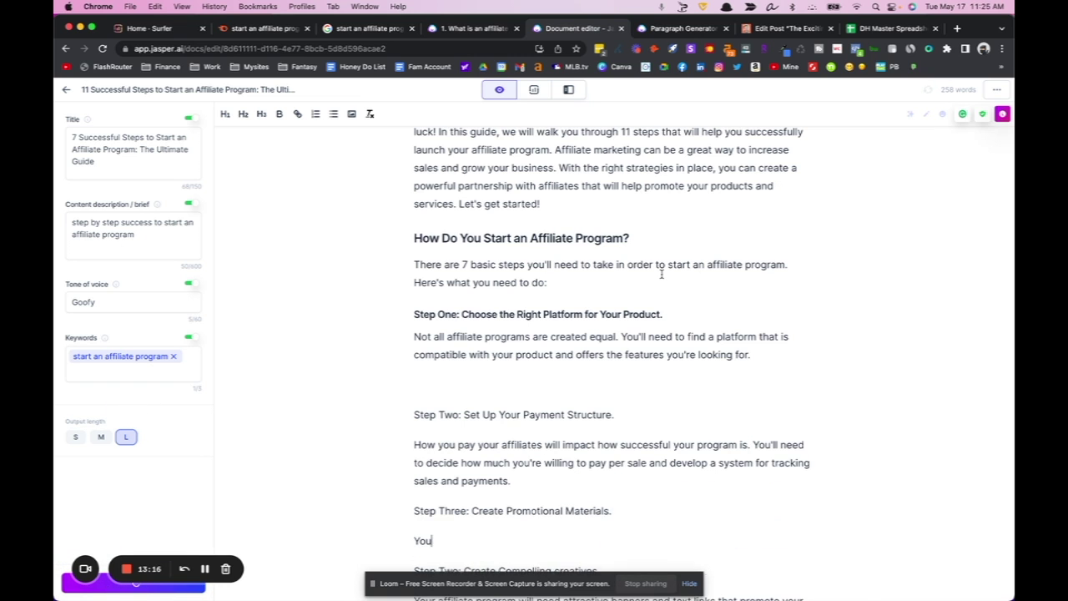
scroll(664, 475, down, 5)
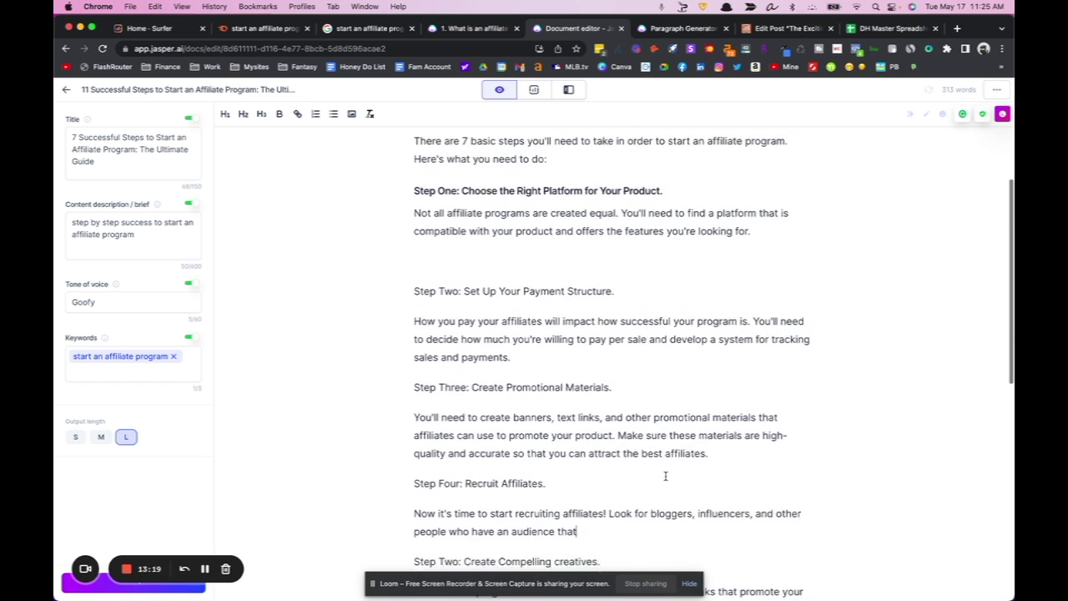
scroll(665, 478, down, 2)
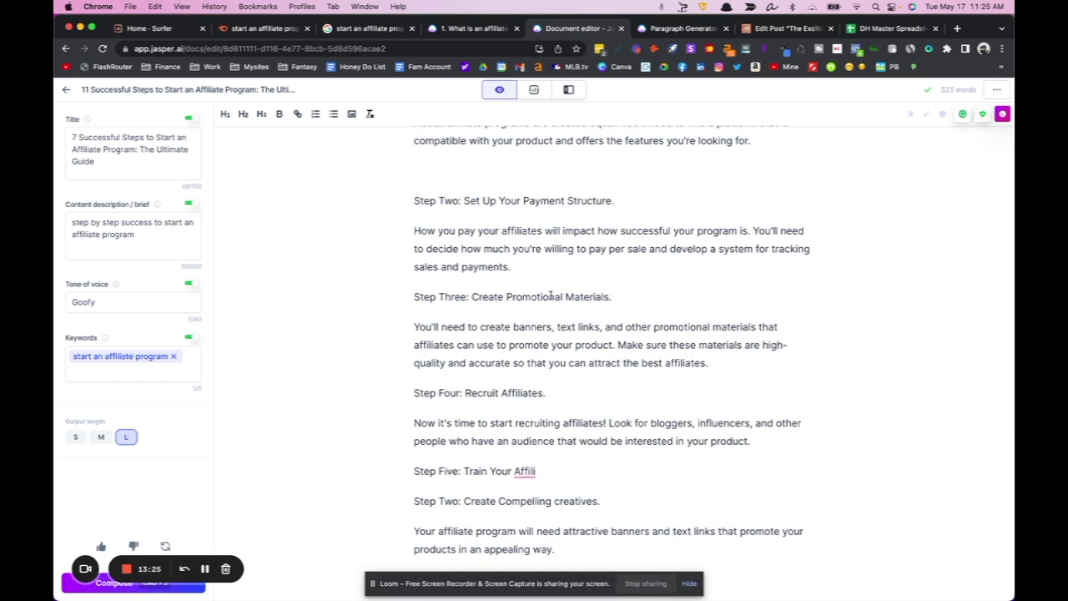
scroll(549, 379, up, 4)
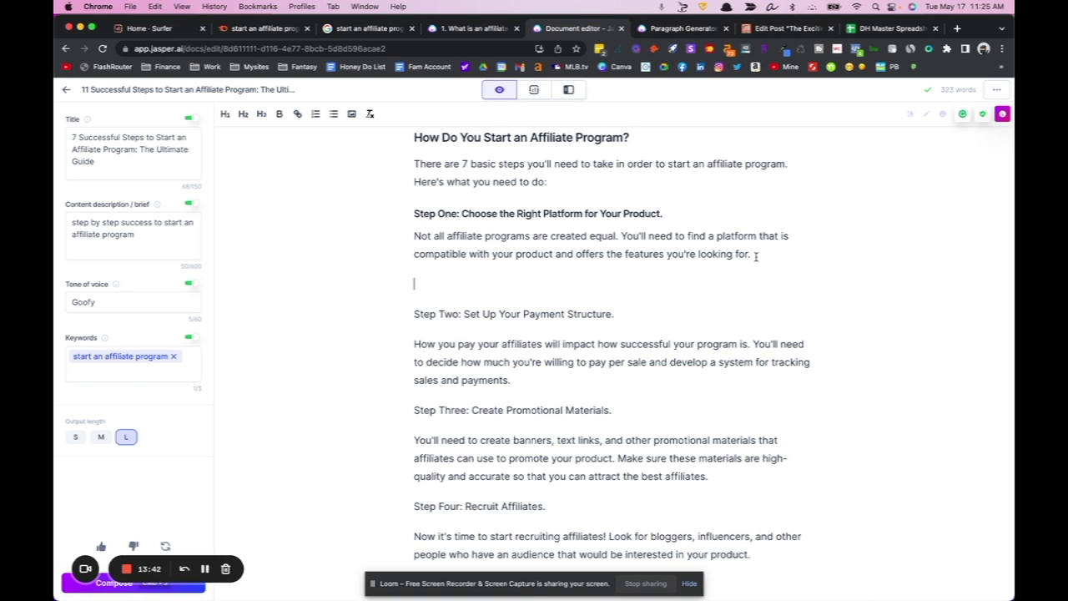
Copy the Step One heading into the Paragraph Generator as the topic, keeping only "Choose the Right Platform for Your Product."
drag(669, 214, 354, 223)
key(cmd+c)
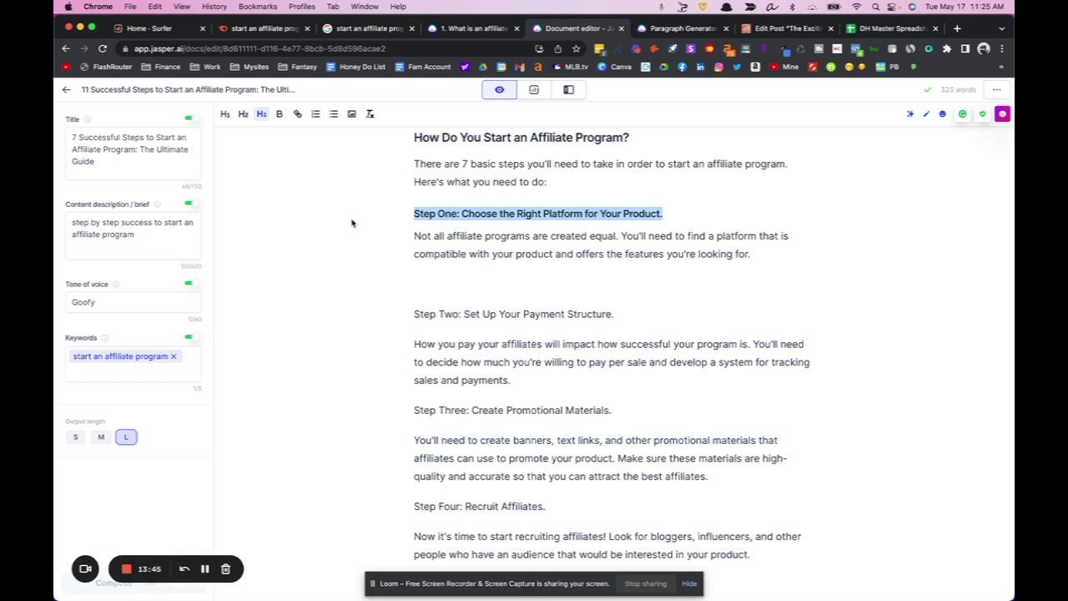
click(692, 29)
click(197, 212)
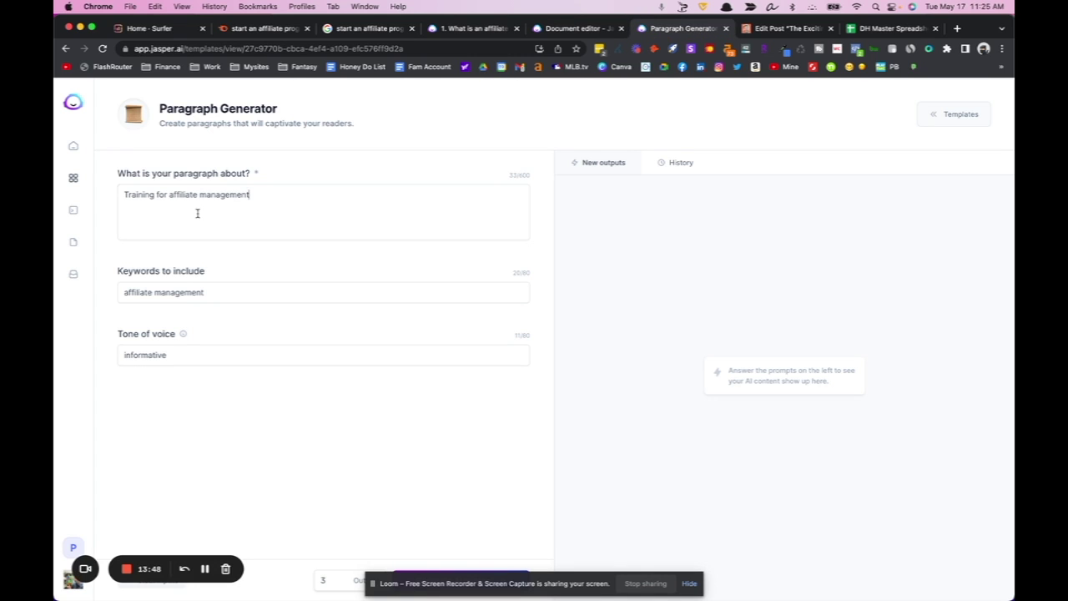
key(cmd+v)
key(cmd+a)
key(cmd+v)
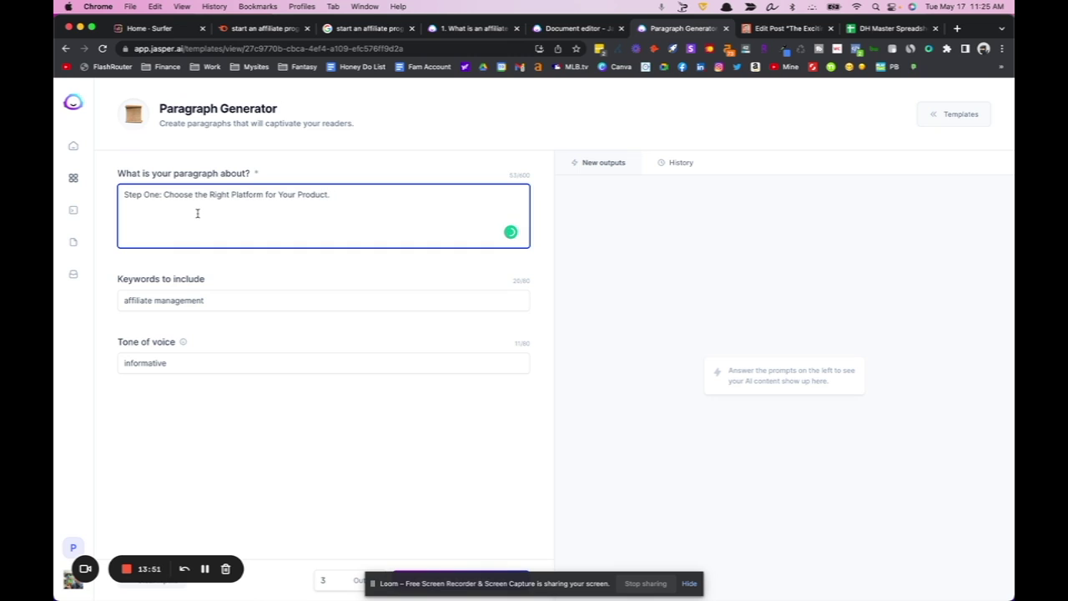
drag(162, 196, 104, 197)
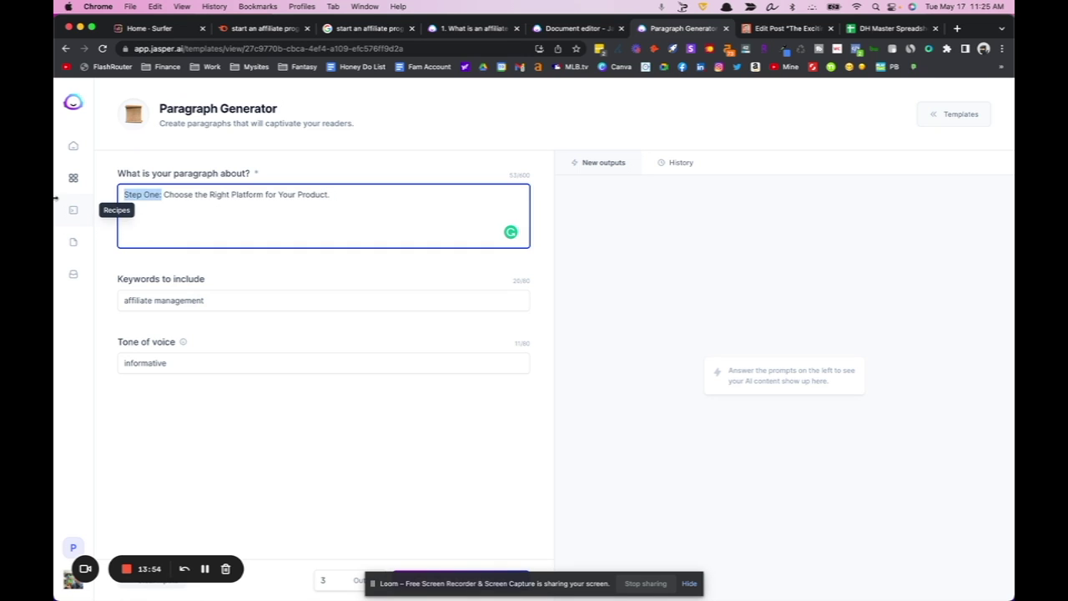
key(BackSpace)
Set the keywords to include to "start an affiliate program" and generate the paragraph outputs
triple_click(191, 298)
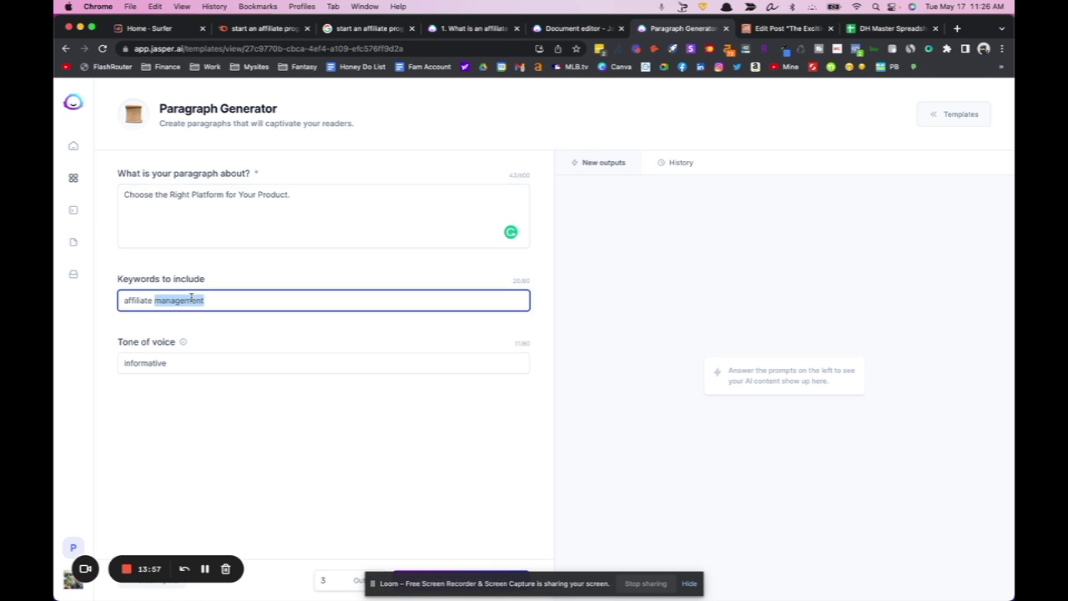
text(start an)
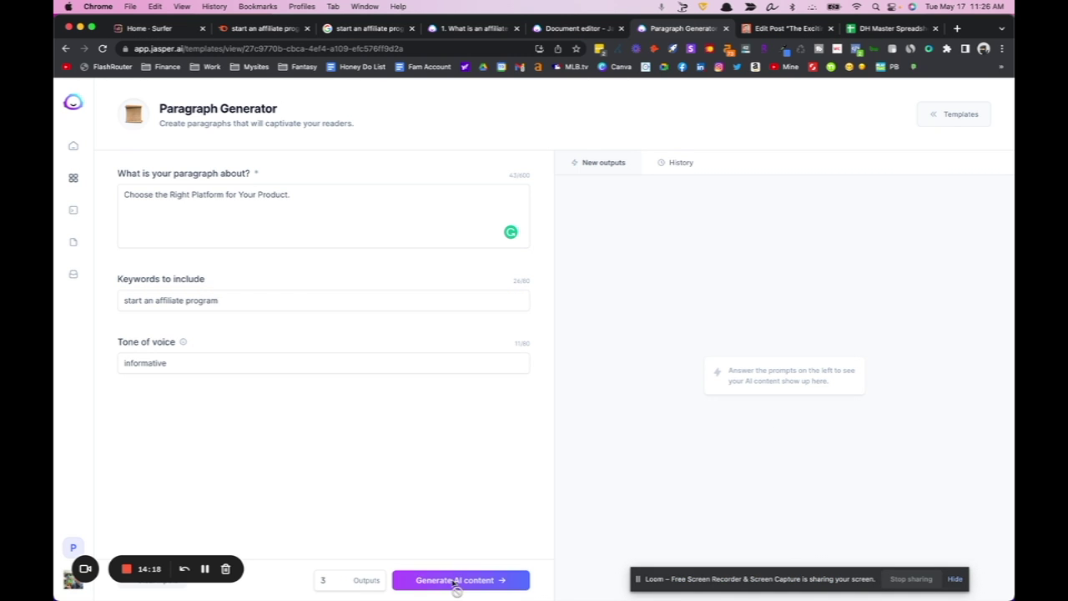
click(457, 579)
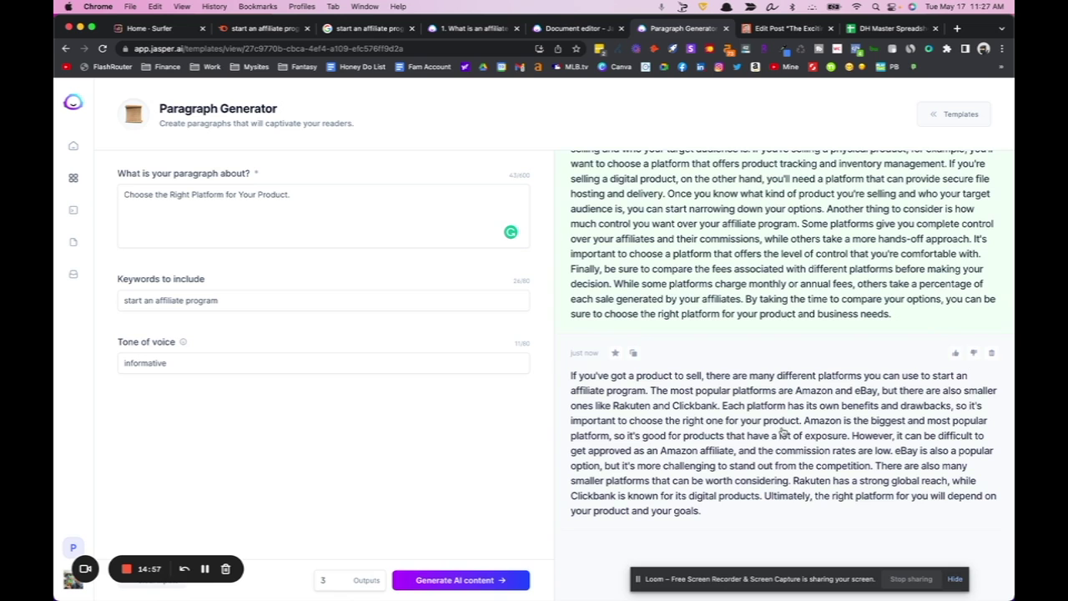
Copy the generated paragraph starting "If you want to start an affiliate program" and paste it below the Step One paragraph in the document
scroll(783, 433, up, 1)
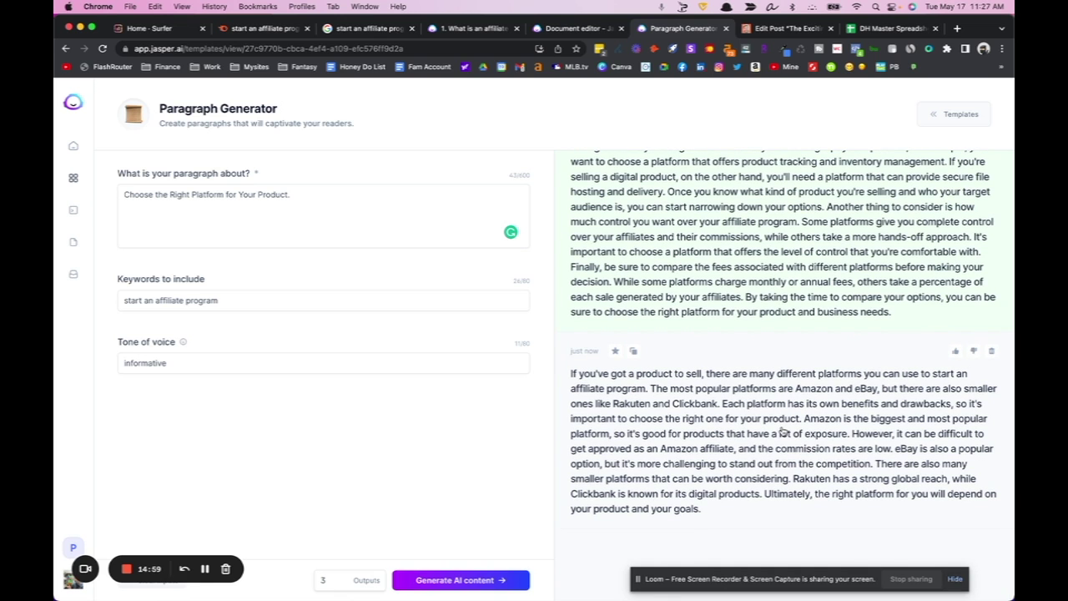
scroll(846, 411, up, 2)
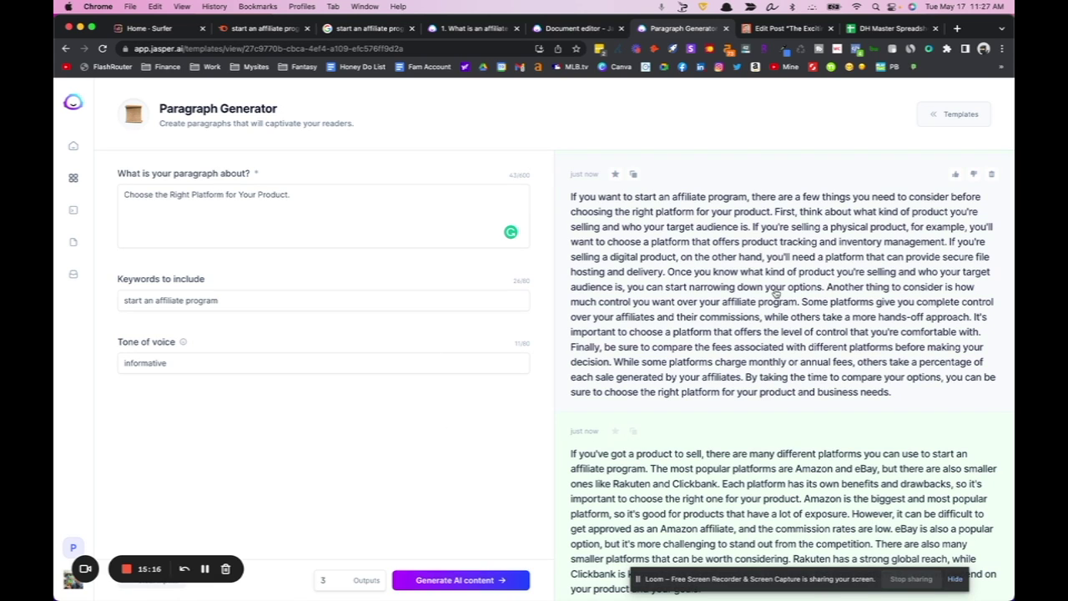
click(634, 175)
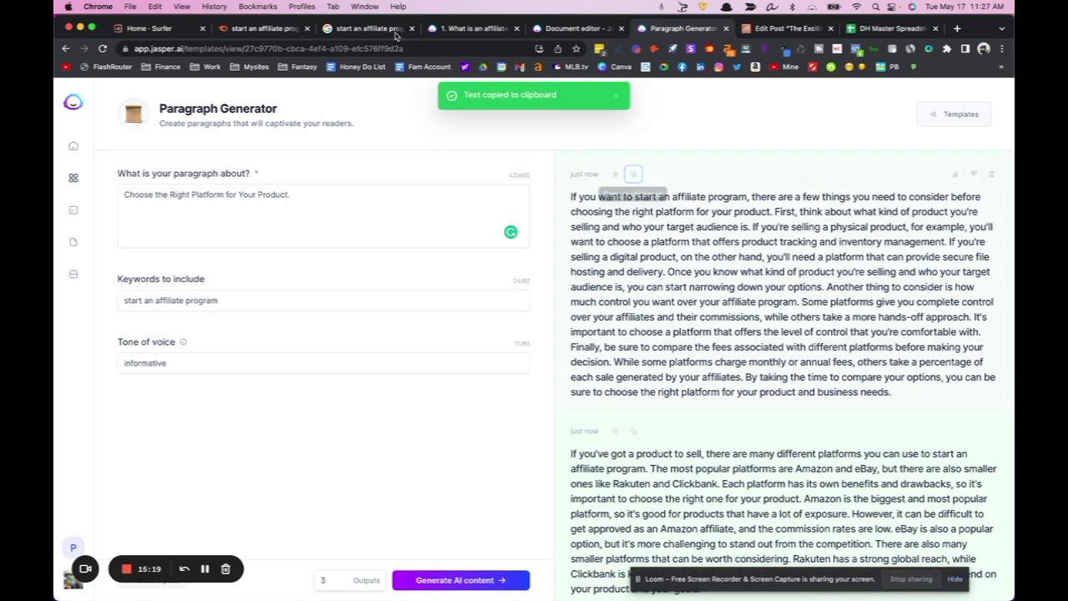
click(488, 28)
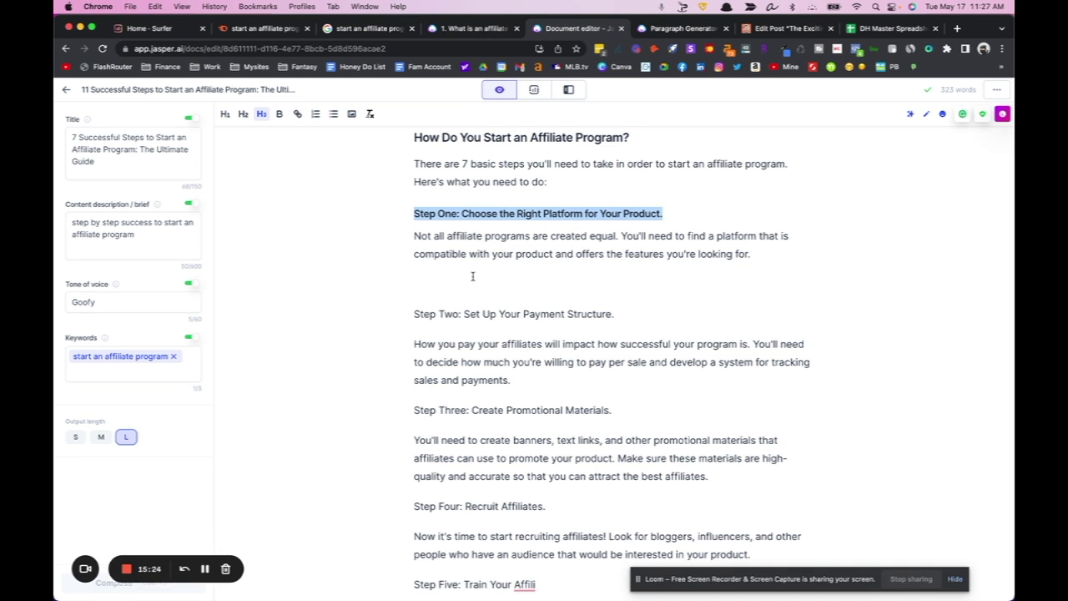
click(470, 276)
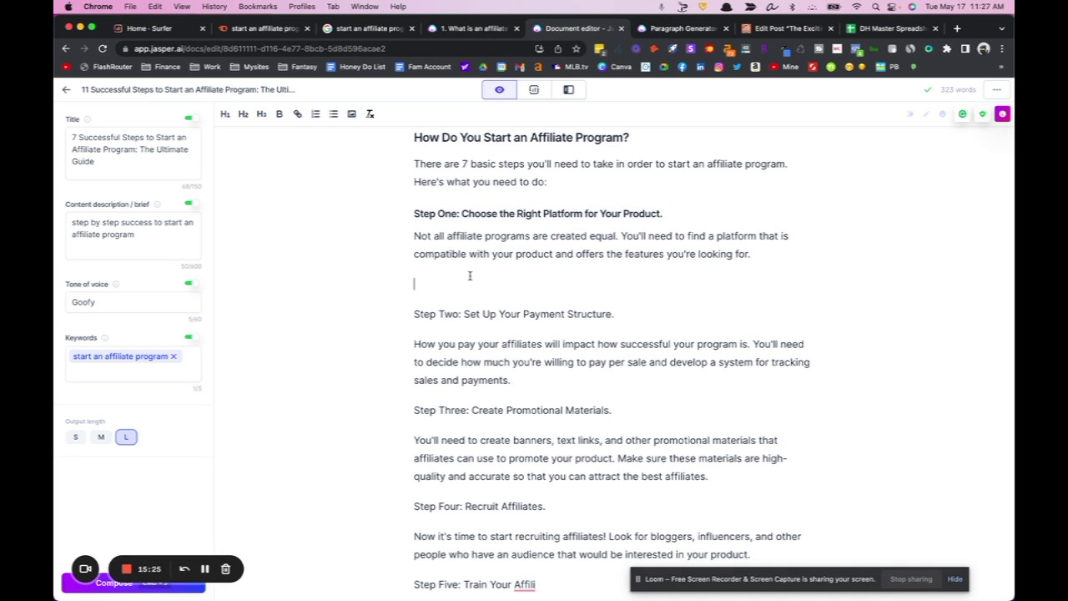
key(super+v)
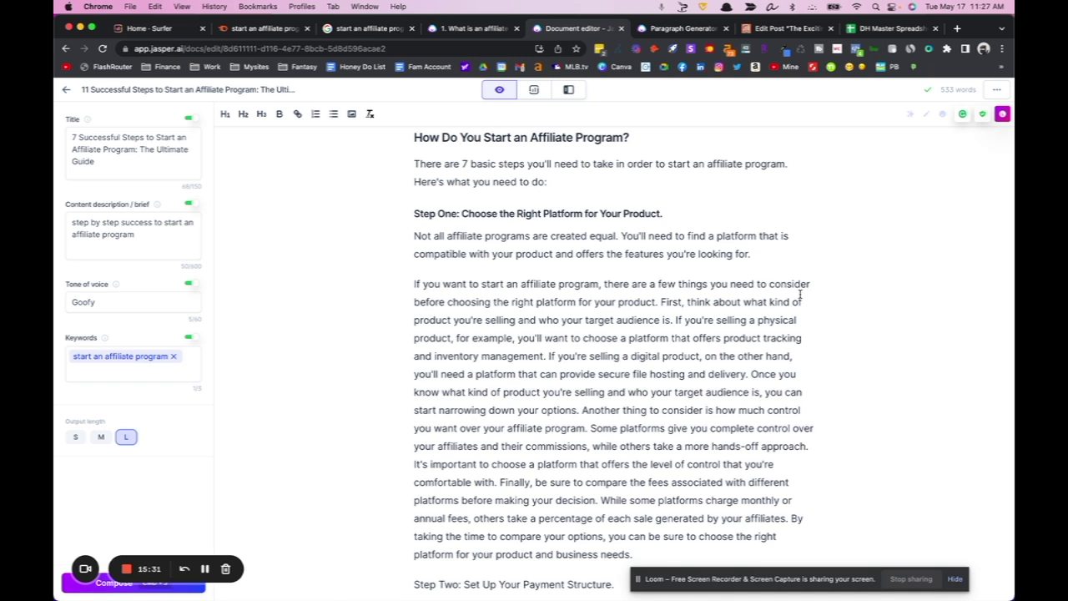
Split the pasted text into four paragraphs, breaking before "Once you know", "Some platforms give" and "Finally, be sure"
click(750, 374)
key(Return)
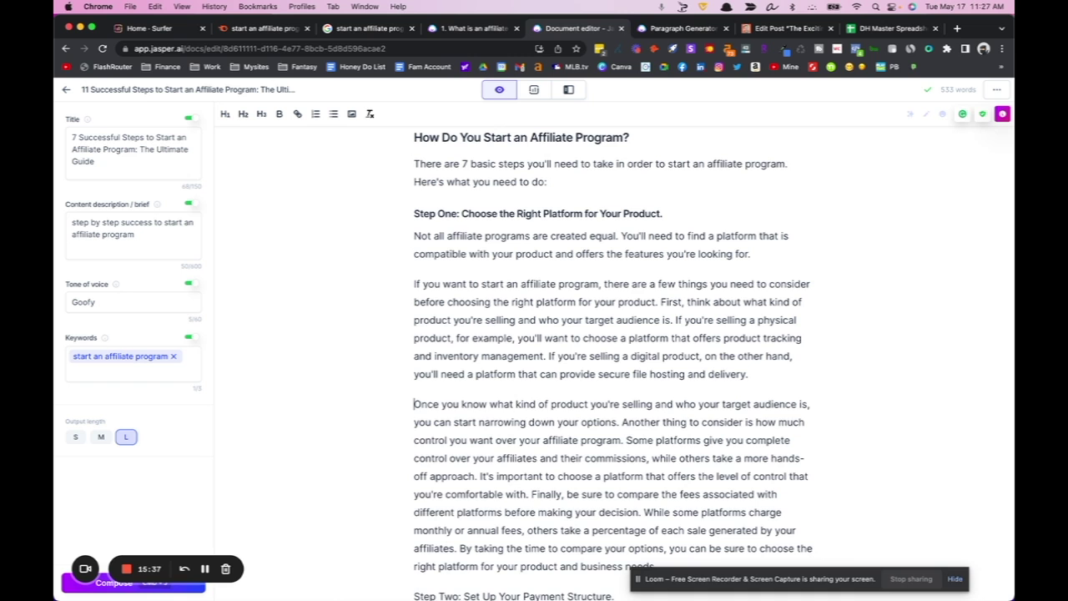
scroll(453, 338, down, 3)
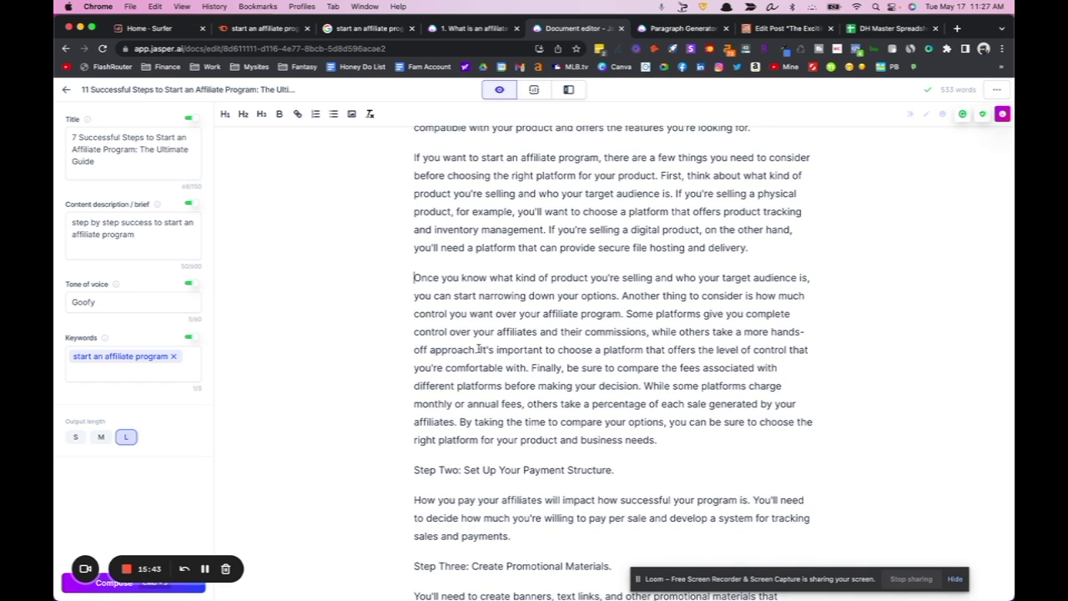
click(626, 314)
key(Return)
click(530, 367)
key(Return)
Format "Step Two: Set Up Your Payment Structure." as an H3 heading
scroll(451, 493, down, 5)
triple_click(465, 418)
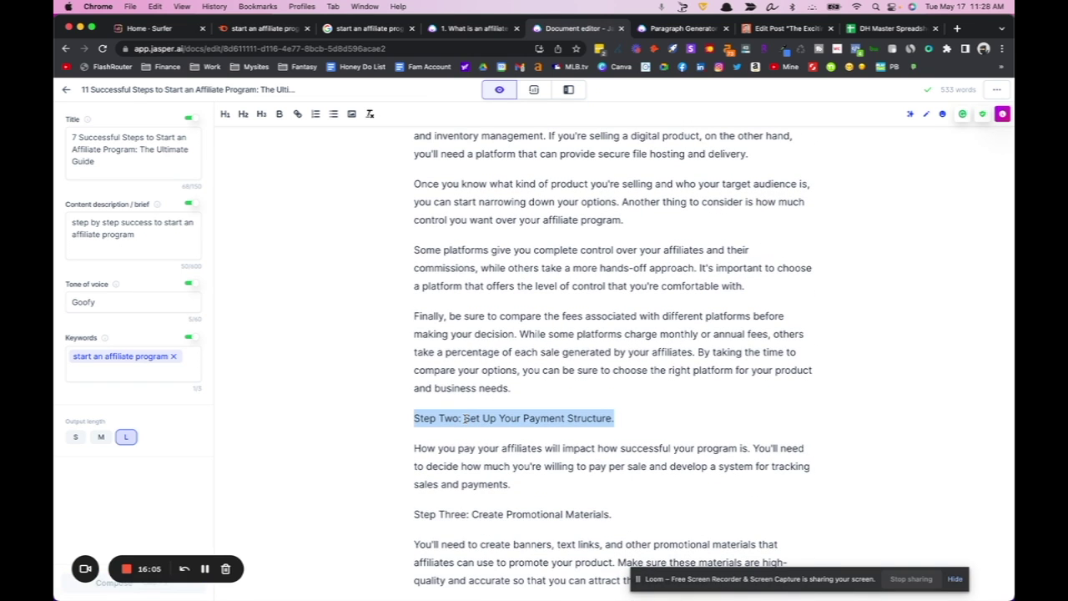
click(261, 113)
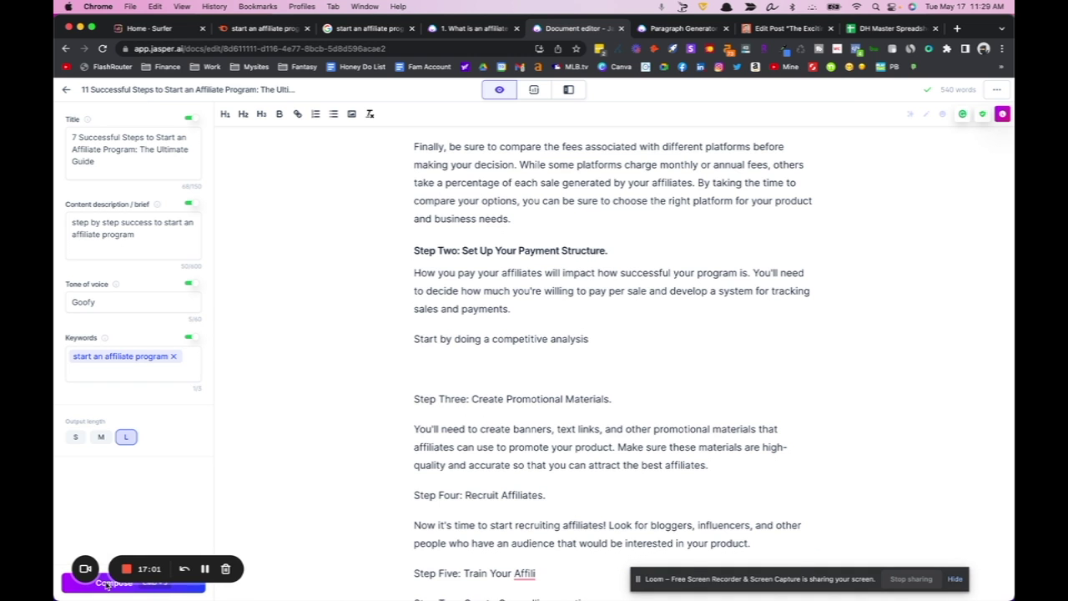
Have Jasper continue "Start by doing a competitive analysis" under Step Two with the output length set to M
click(101, 437)
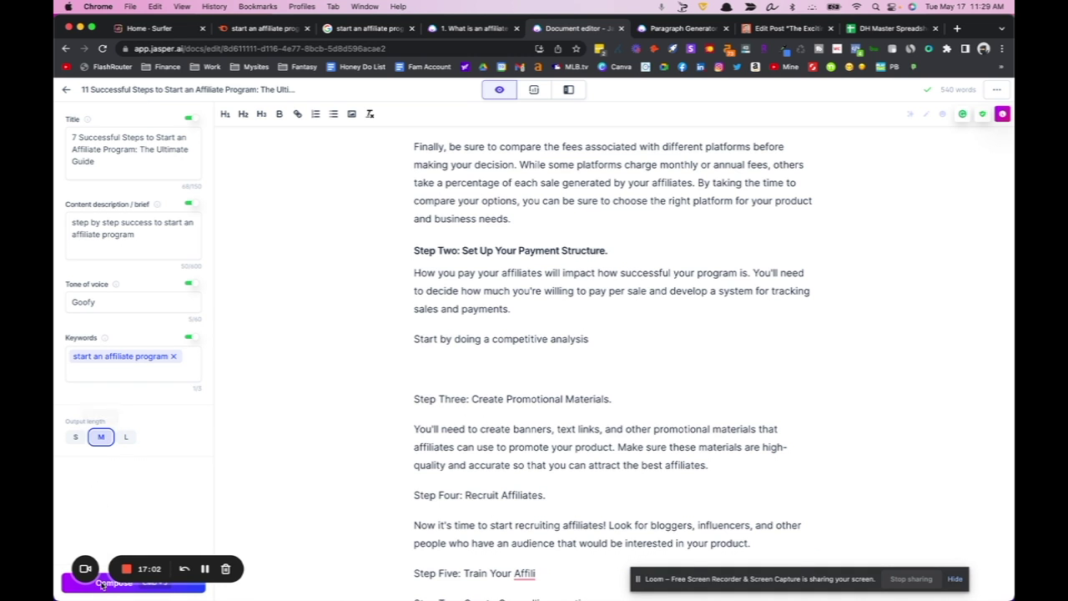
click(107, 588)
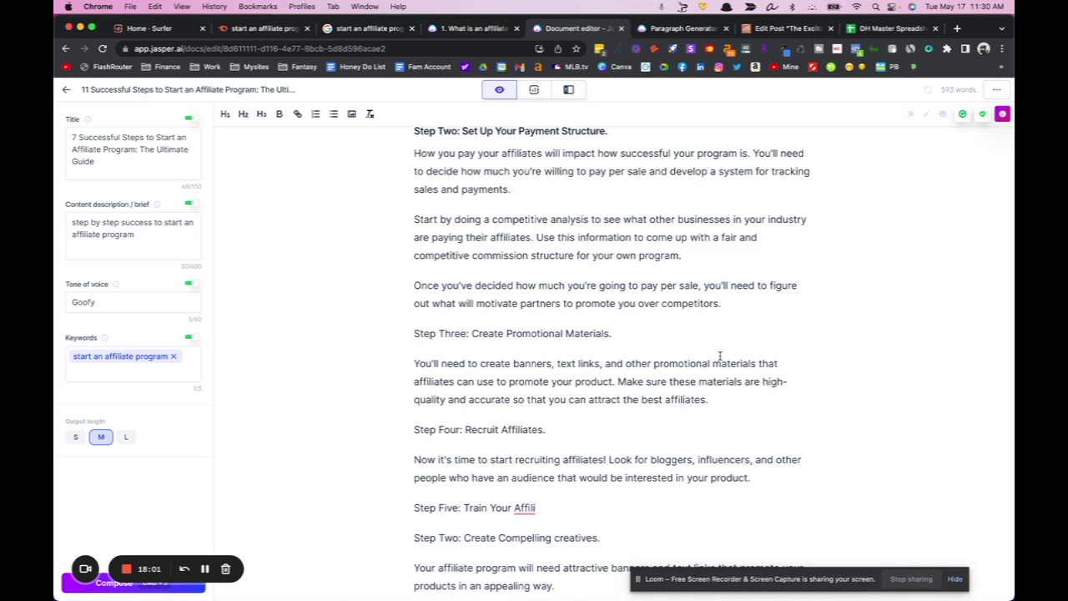
Format "Step Three: Create Promotional Materials." as an H3 heading and have Jasper generate text beneath it
triple_click(622, 333)
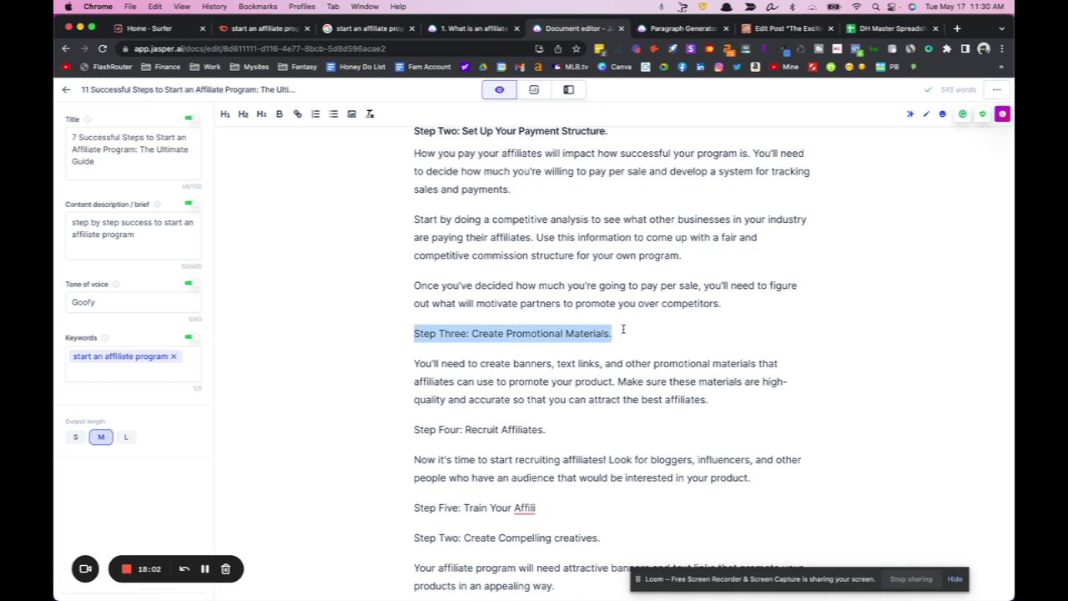
click(263, 116)
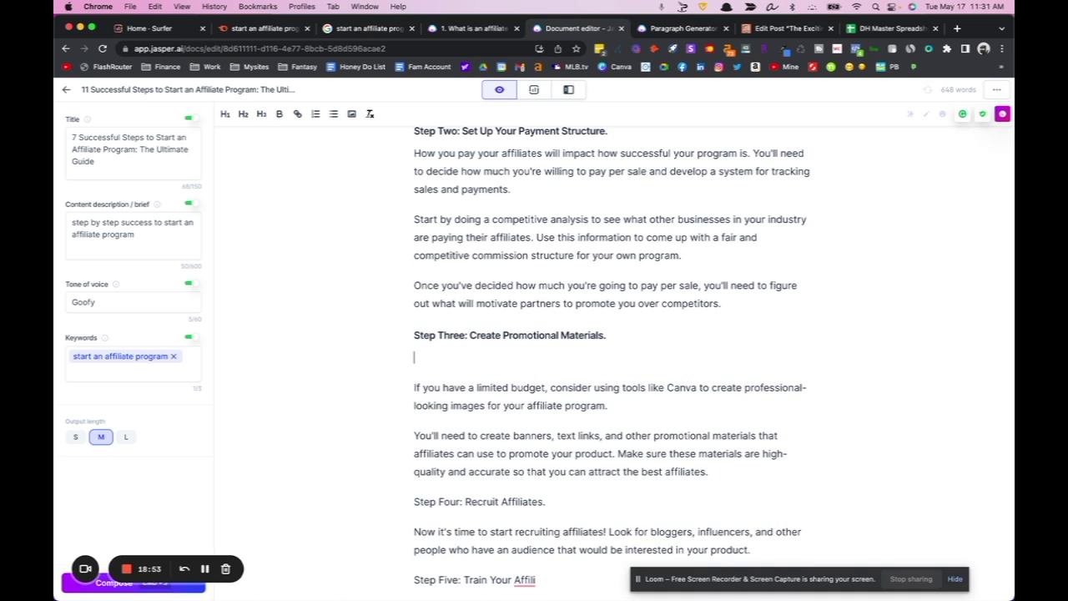
key(super+j)
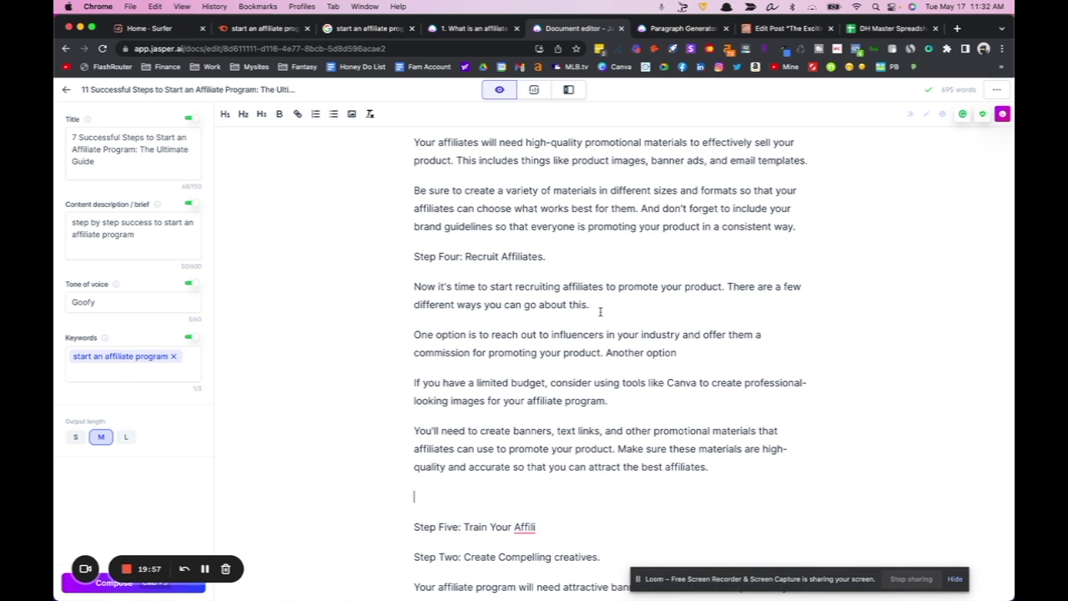
Try generating and regenerating Jasper text above "Step Five", rejecting the output with negative feedback
click(519, 498)
click(111, 587)
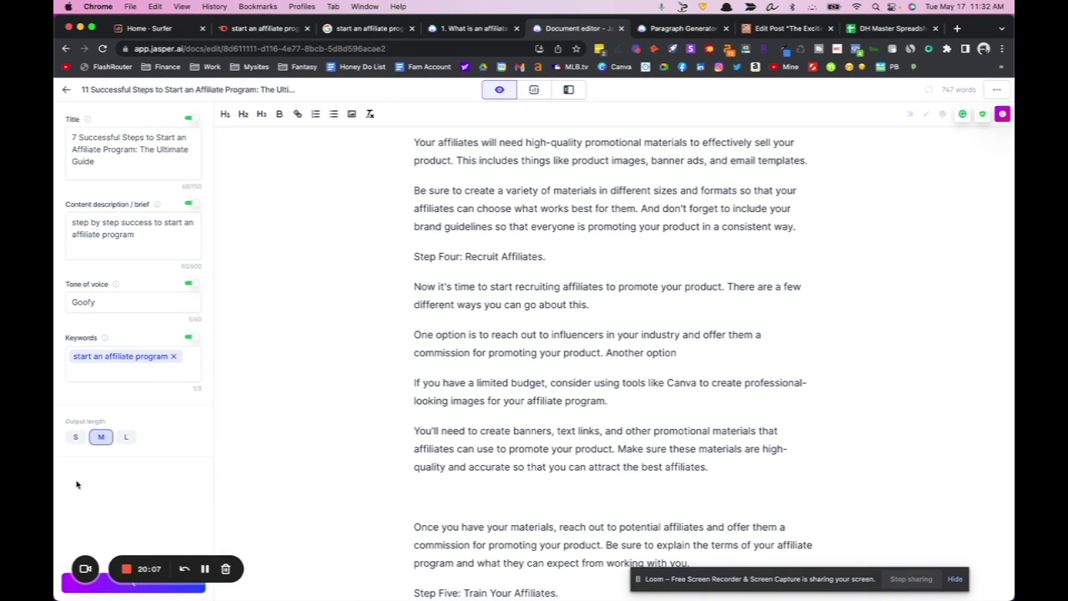
click(133, 547)
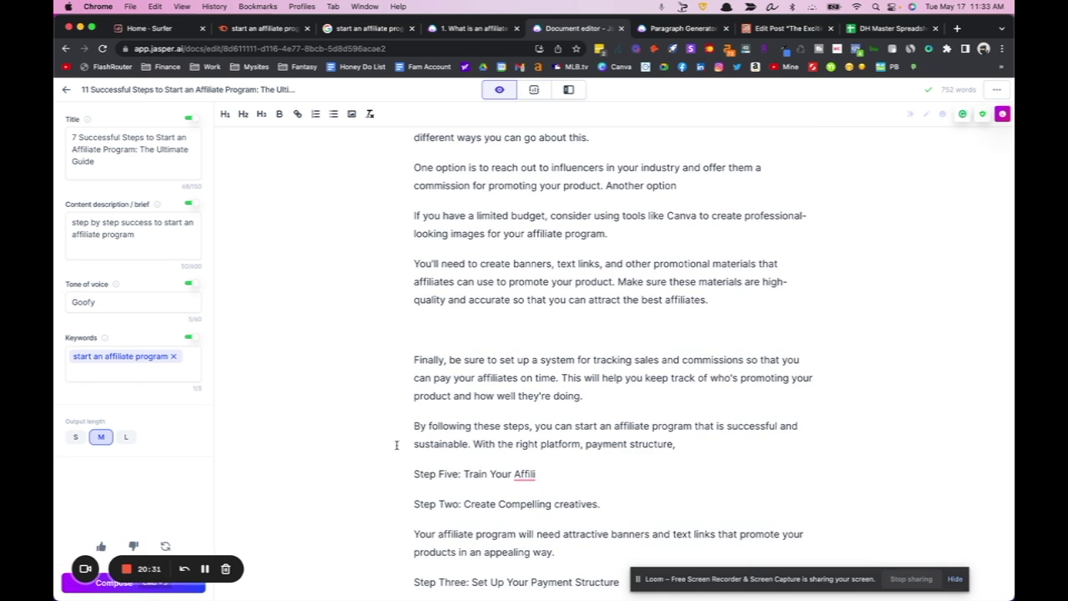
click(165, 546)
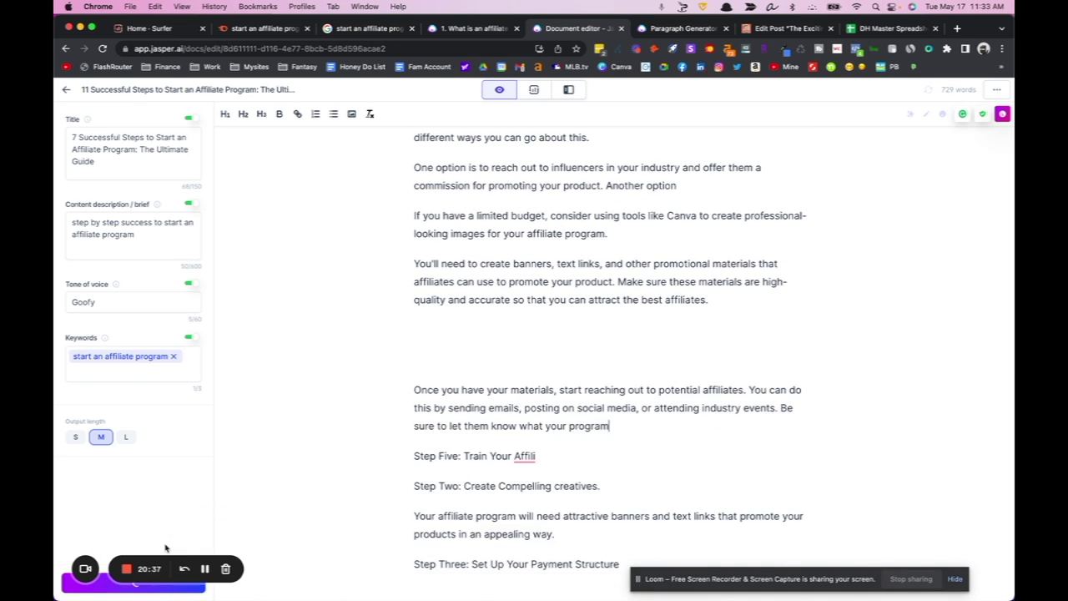
click(166, 546)
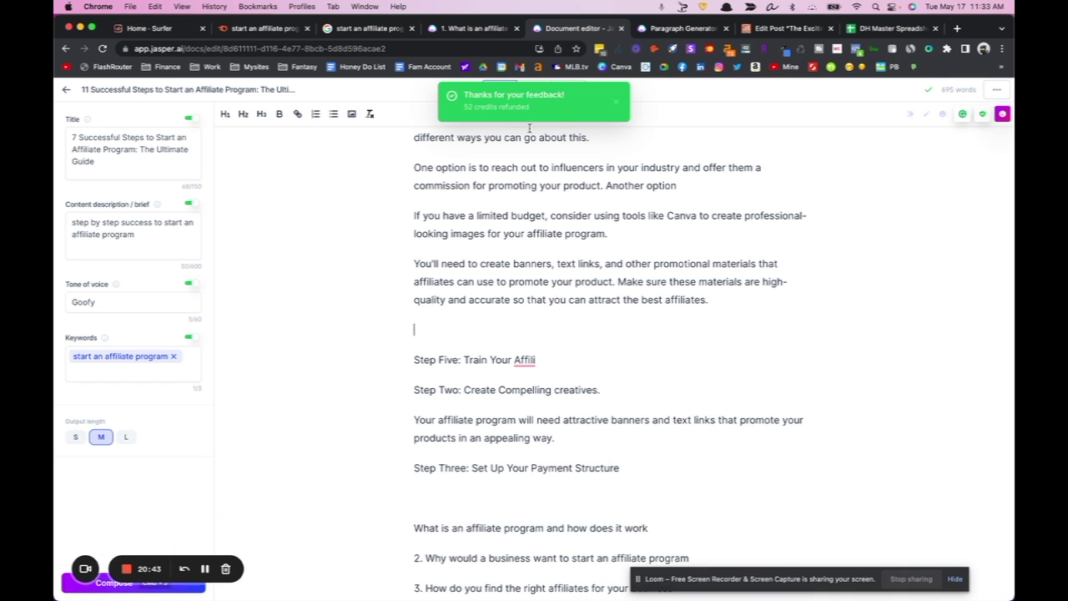
Format "Step Four: Recruit Affiliates." as an H3 heading
scroll(537, 192, up, 2)
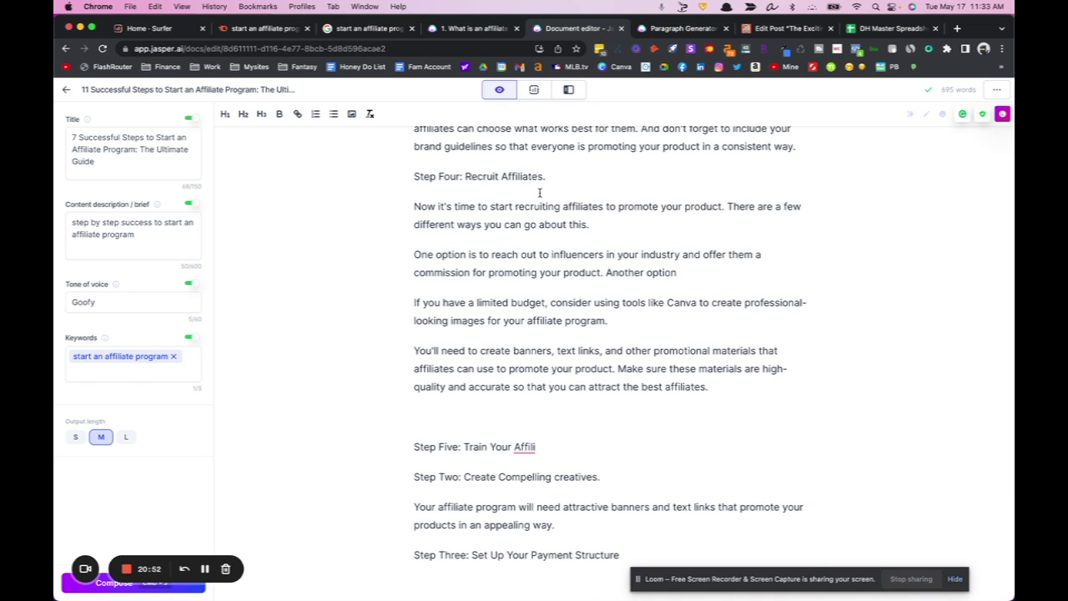
scroll(539, 193, up, 2)
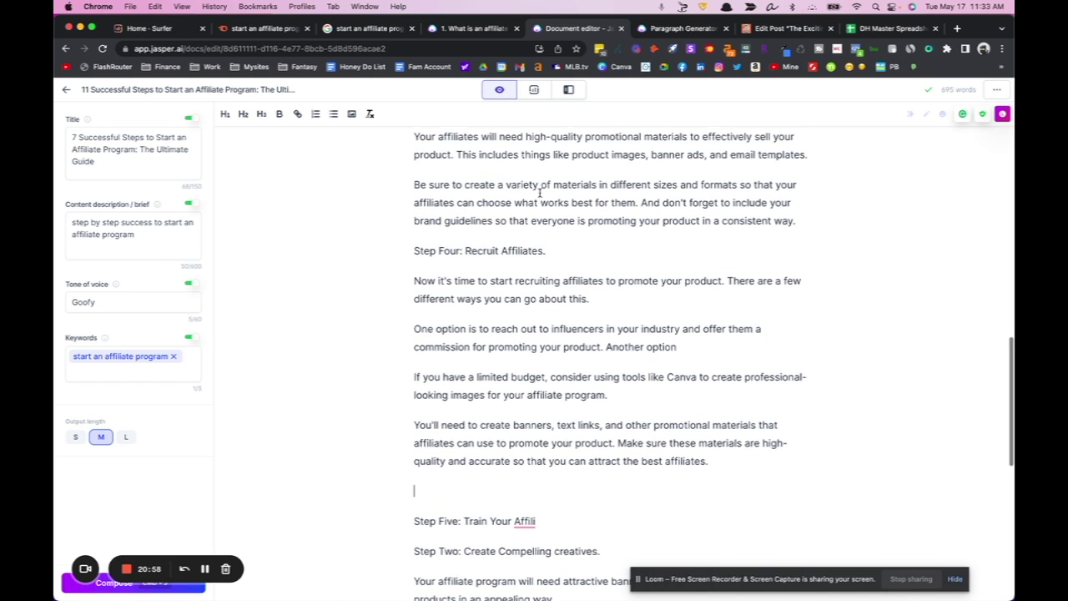
scroll(539, 193, up, 1)
scroll(539, 192, down, 1)
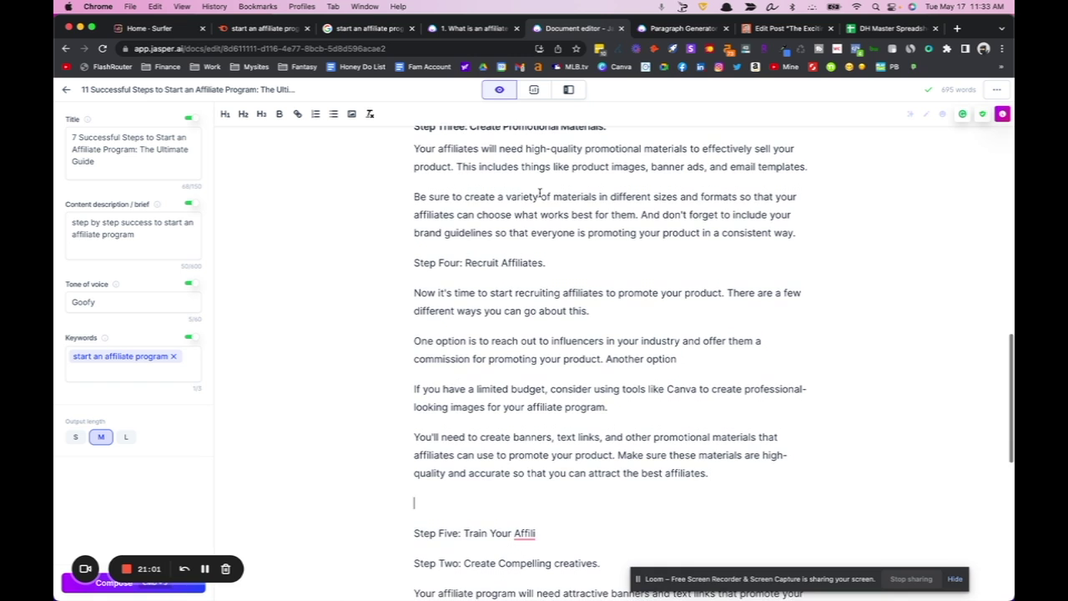
triple_click(492, 262)
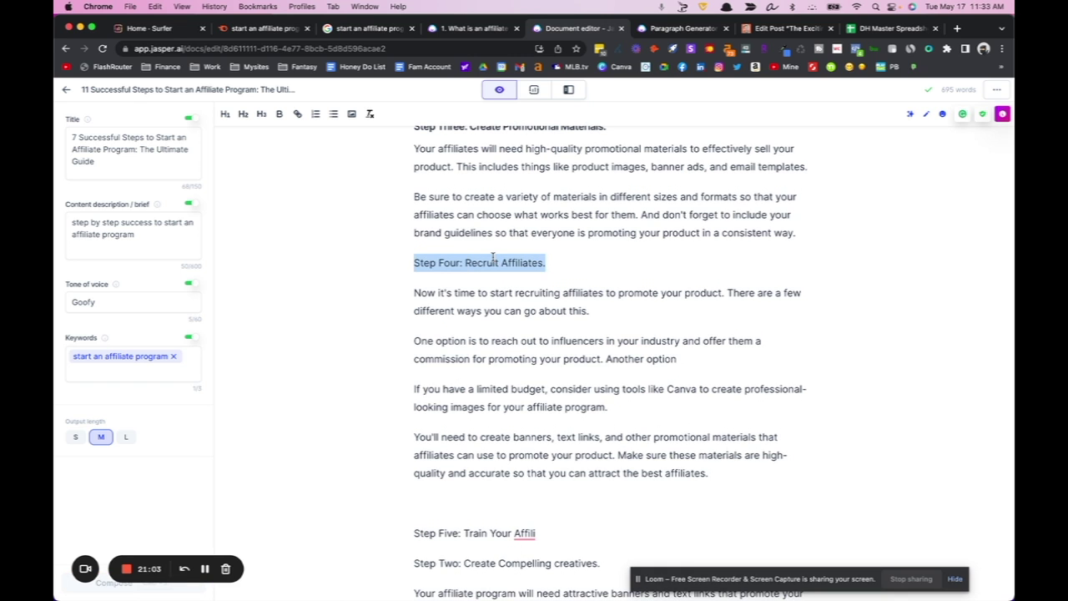
click(261, 114)
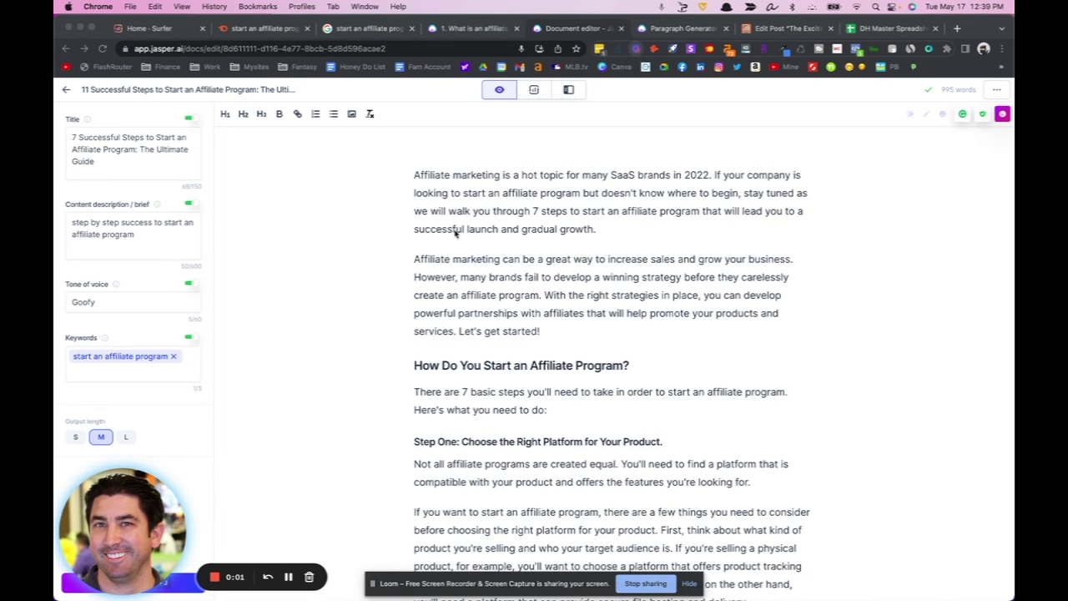
Switch the finished draft to the Surfer SEO view and load the guidelines for "start an affiliate program"
scroll(456, 233, down, 20)
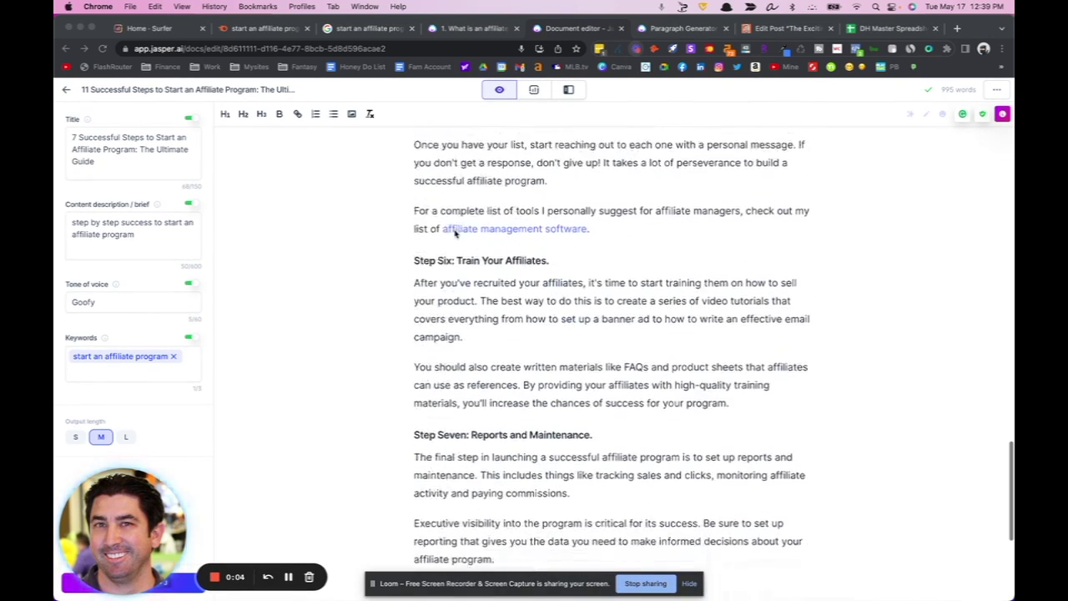
scroll(455, 233, up, 20)
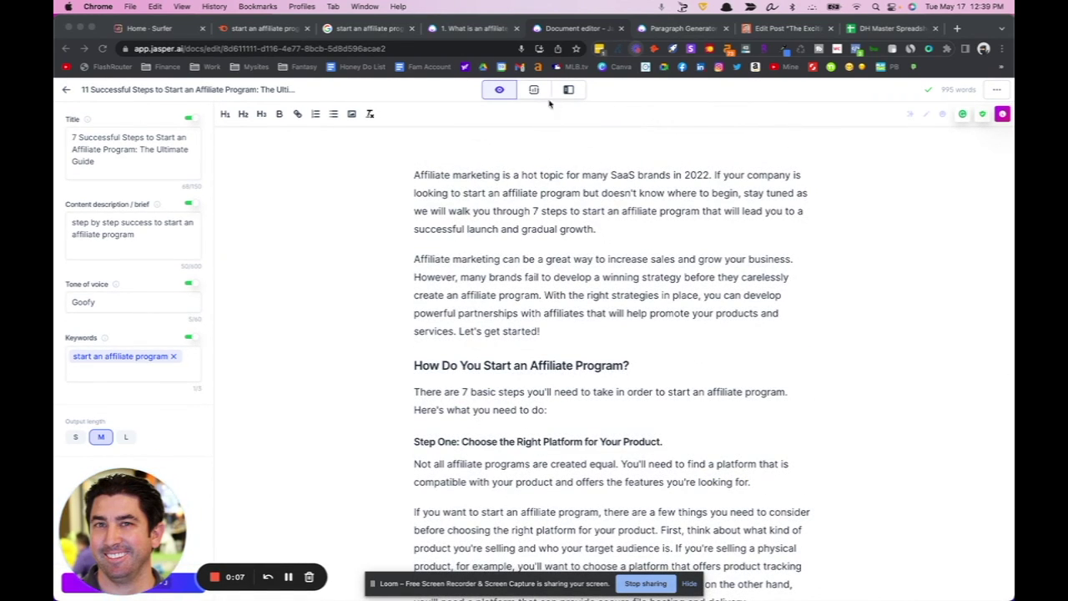
click(535, 90)
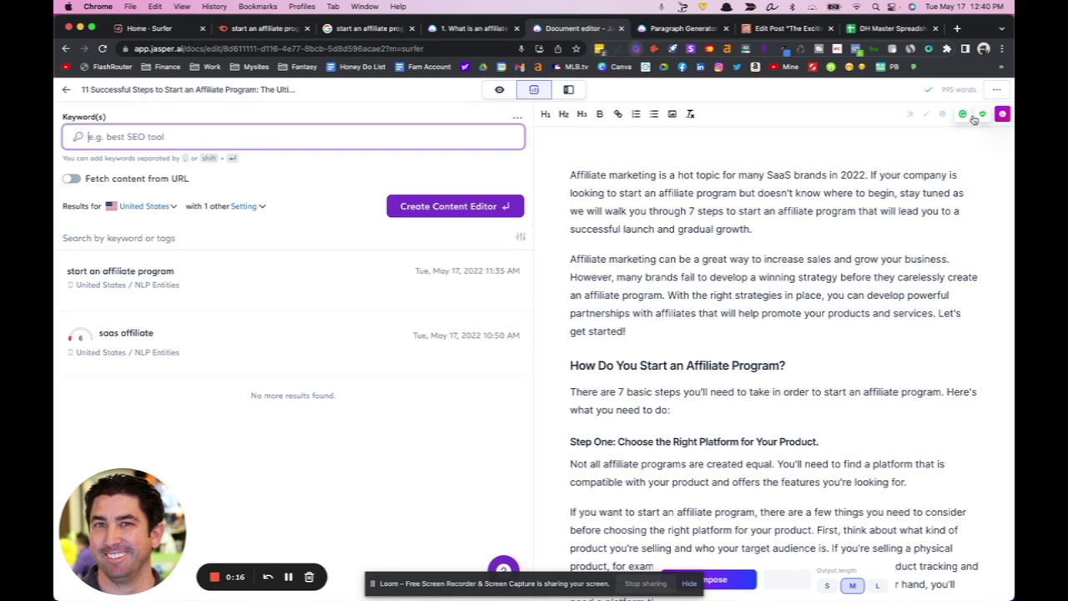
click(224, 283)
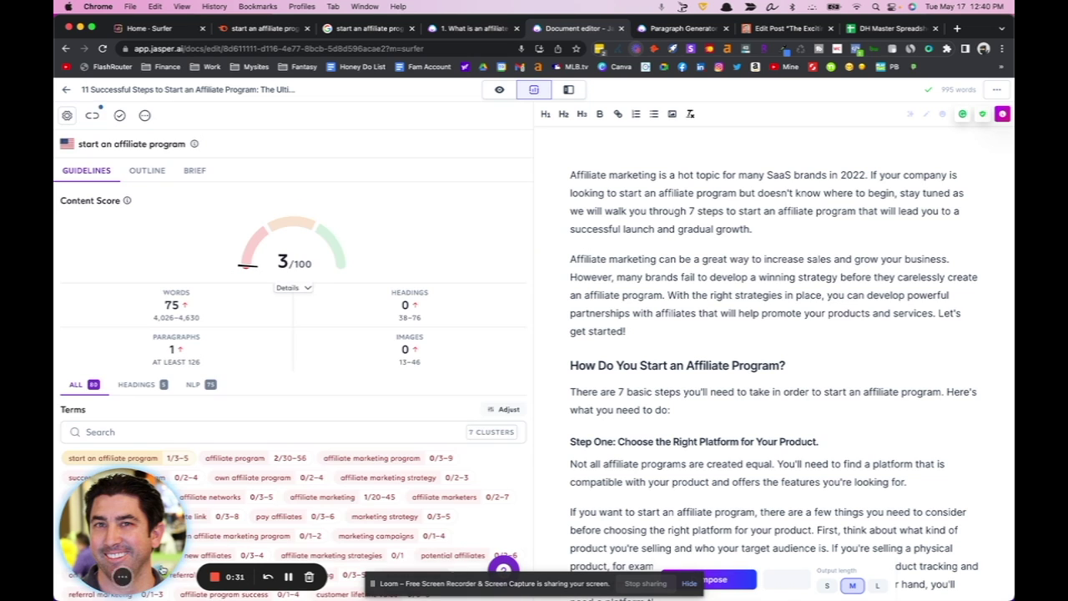
mouse_move(120, 578)
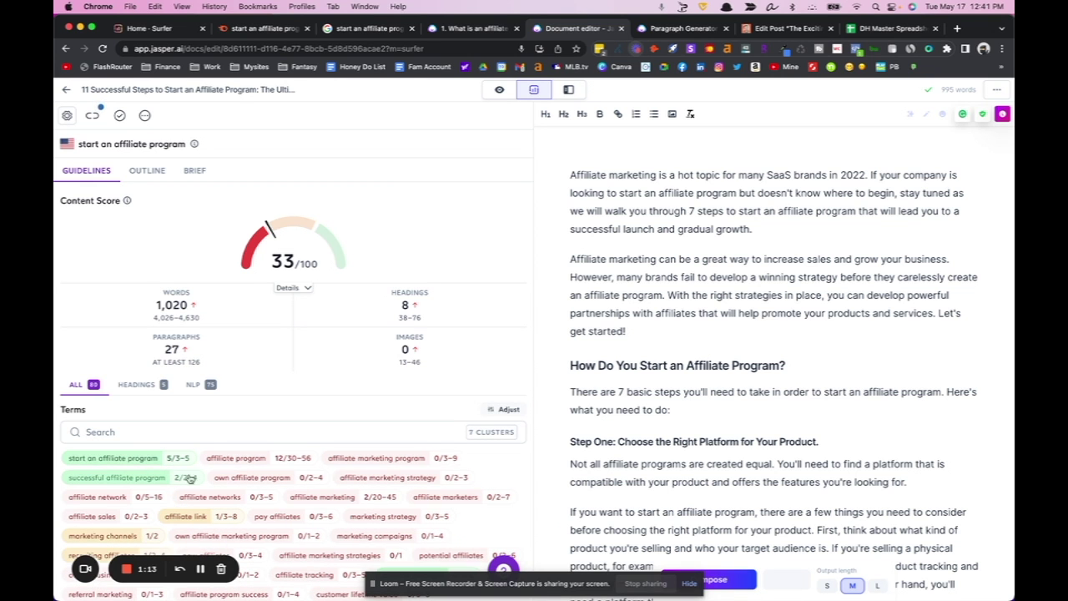
Insert "programs" after "Affiliate marketing" at the start of the second introductory paragraph
scroll(437, 448, down, 4)
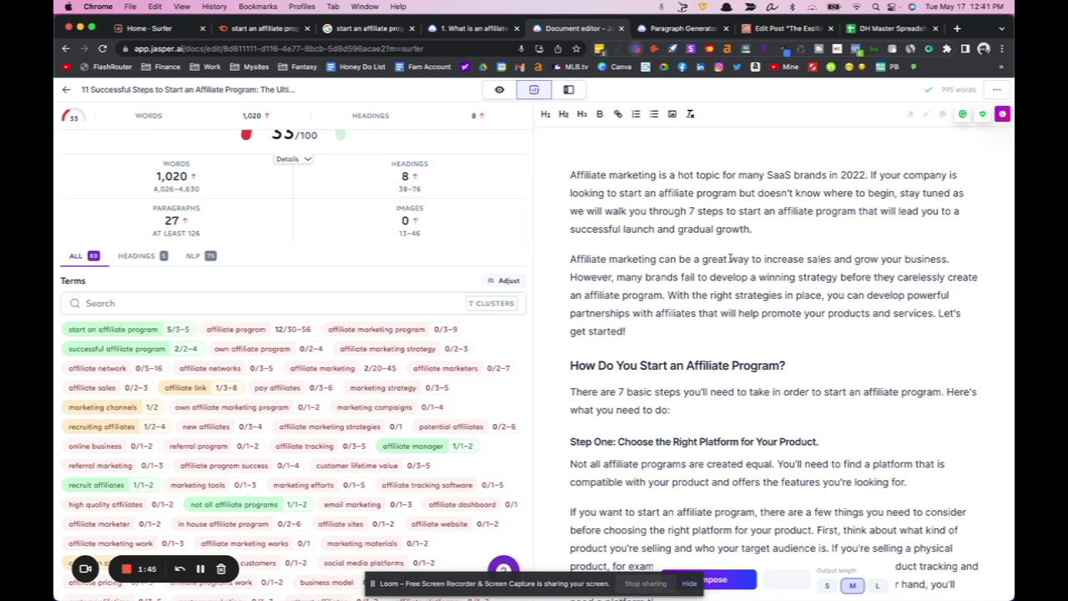
text(programs)
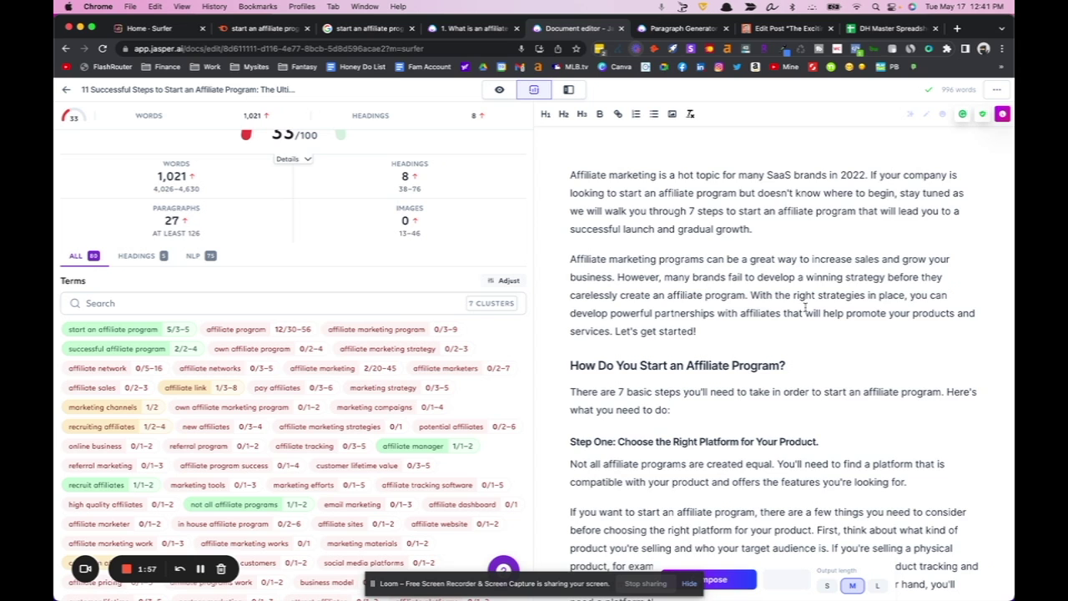
Search the page for "affiliate program" and change "create an affiliate program" in the second introductory paragraph to "create an affiliate marketing program"
scroll(805, 307, down, 1)
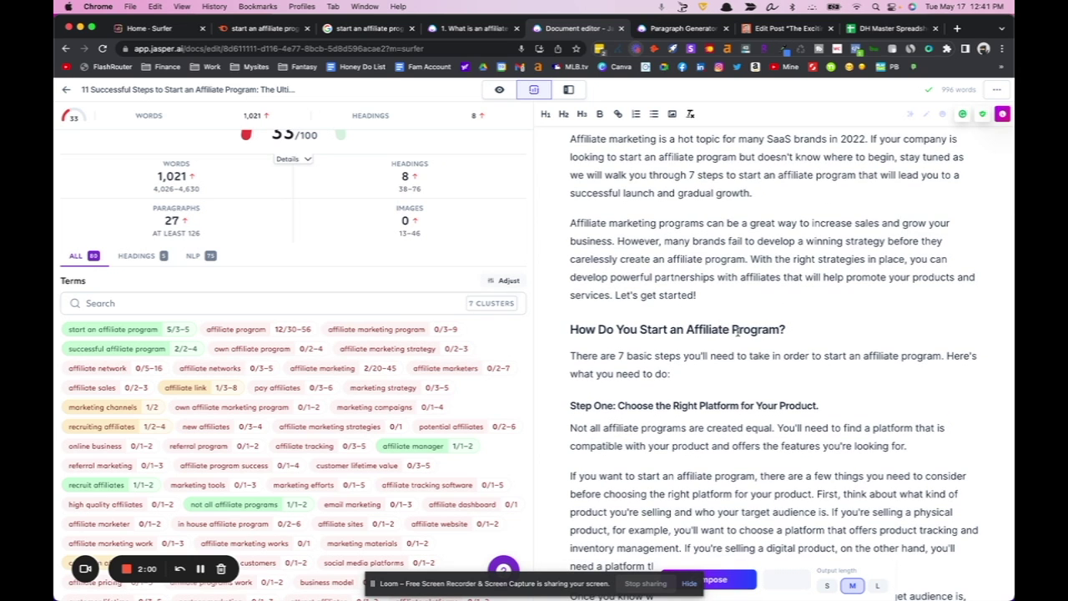
scroll(749, 413, down, 4)
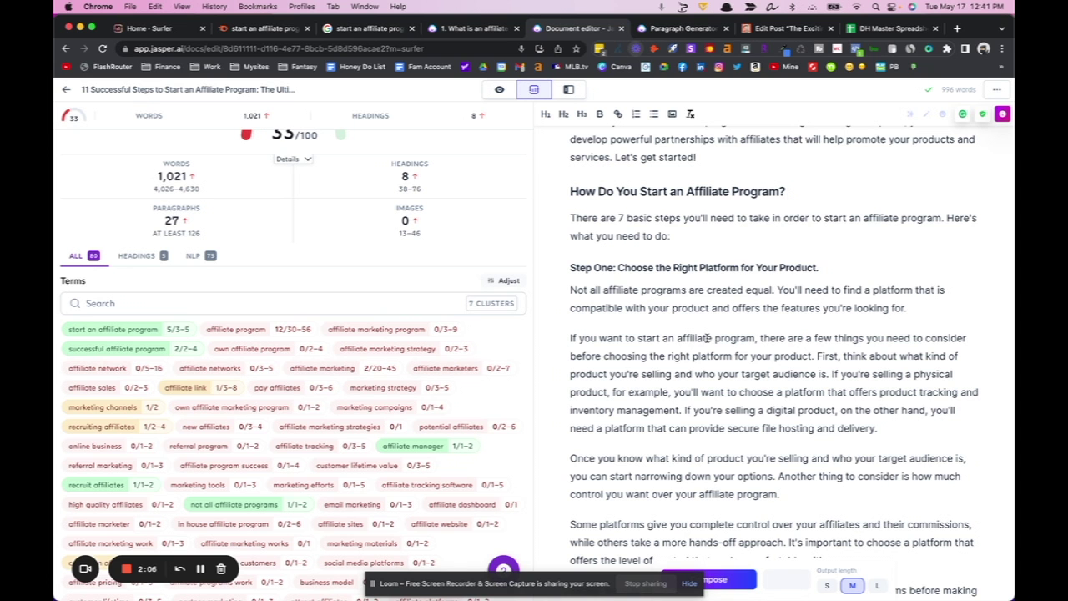
scroll(780, 406, down, 5)
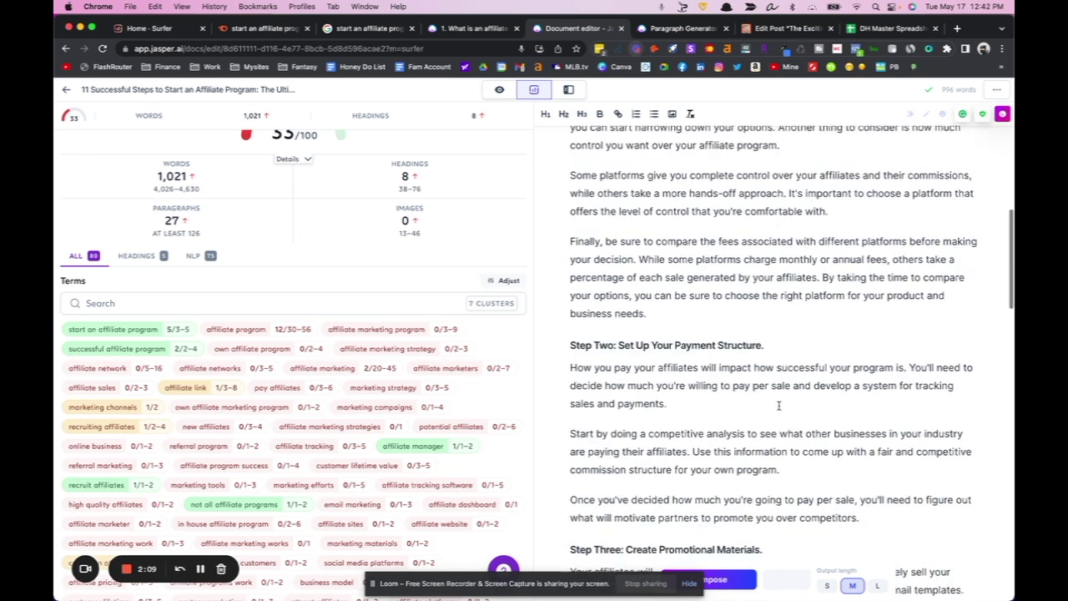
scroll(778, 405, down, 3)
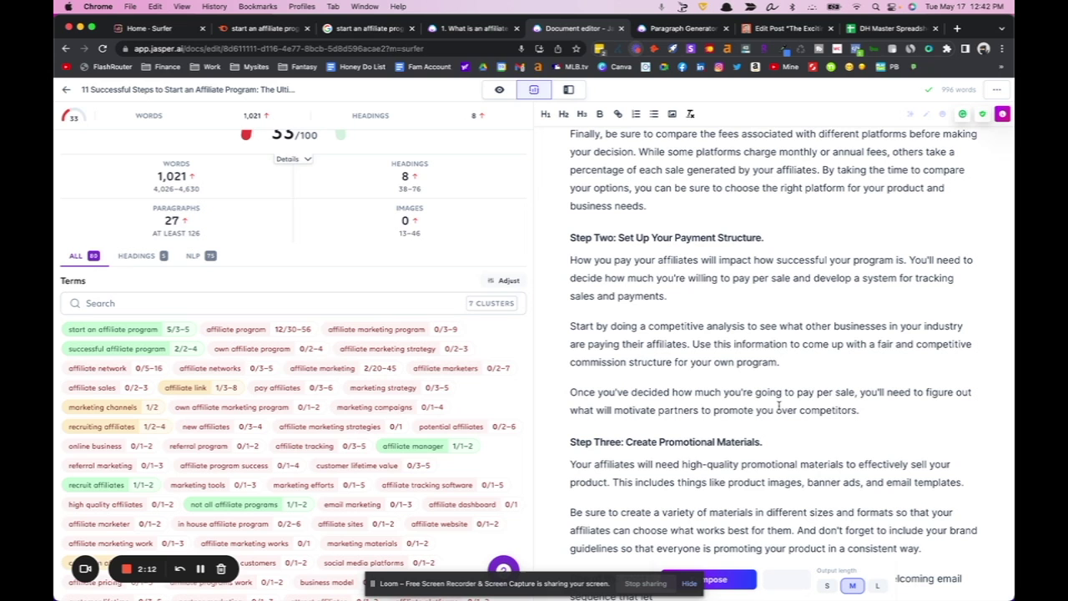
key(super+f)
text(succaffiliate program)
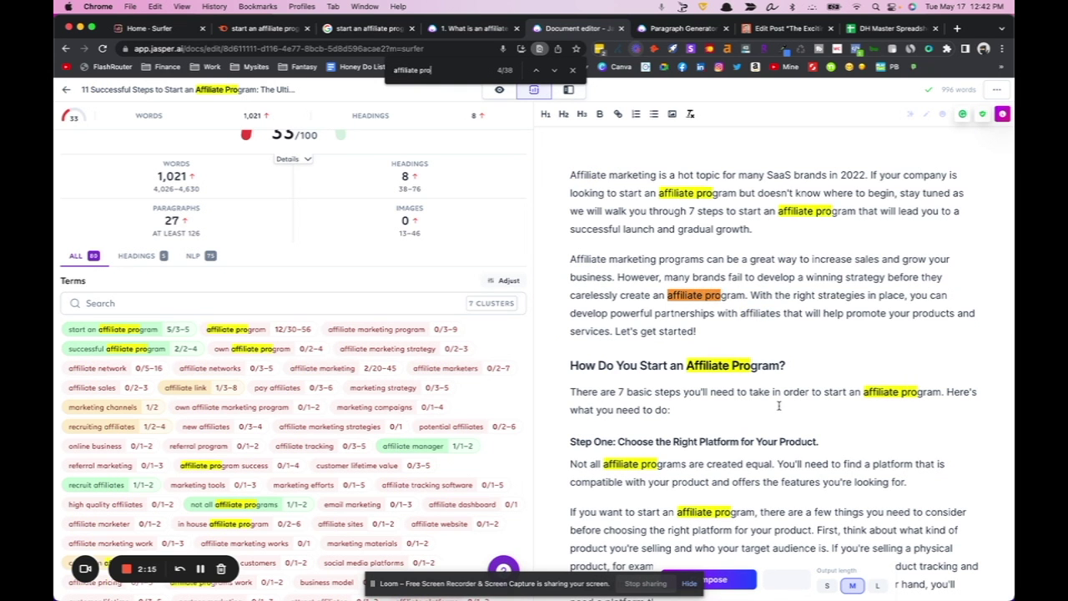
scroll(778, 405, down, 1)
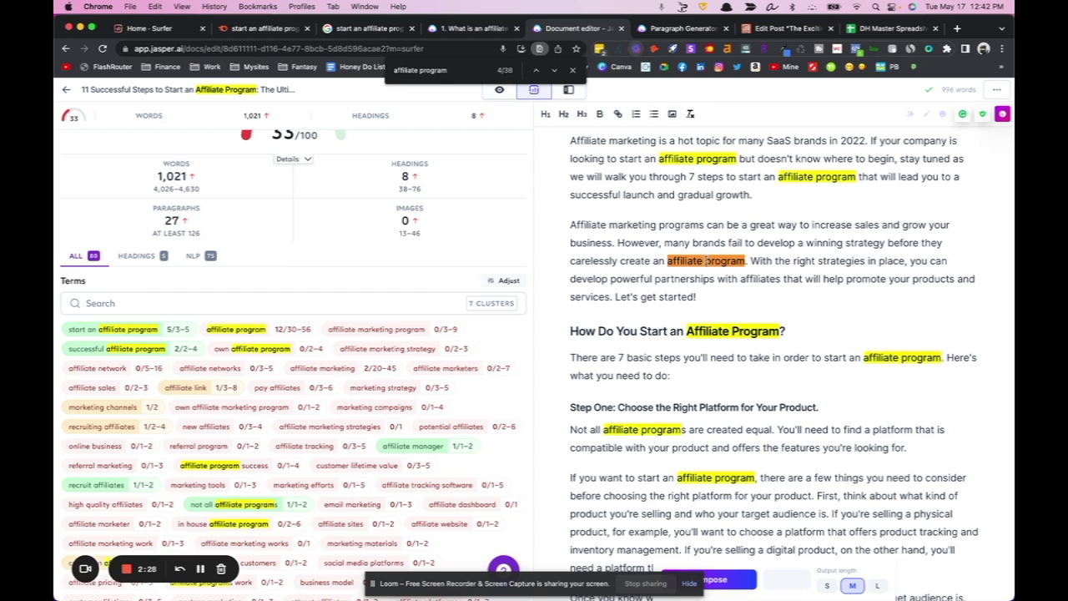
click(706, 261)
text(marketing)
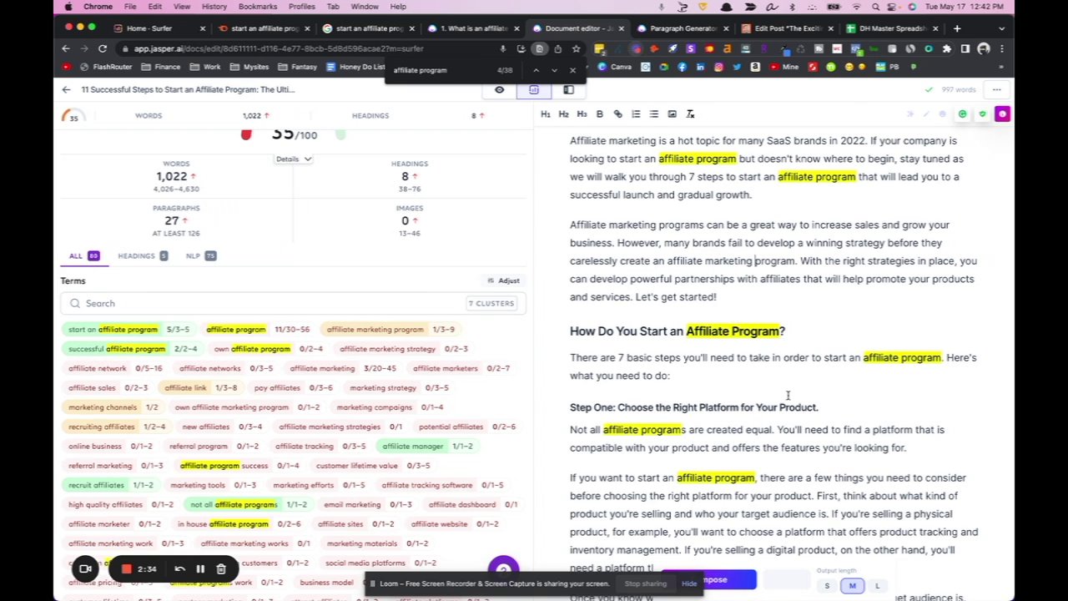
Examine the full Surfer terms list, comparing each keyword's current use with its recommended range
scroll(816, 392, down, 1)
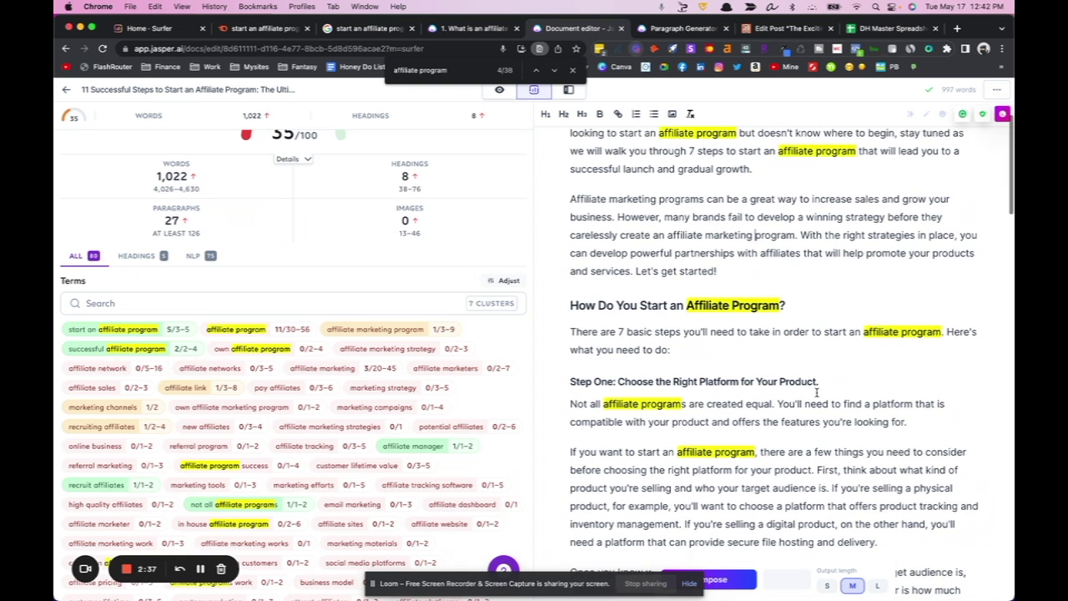
scroll(816, 393, down, 1)
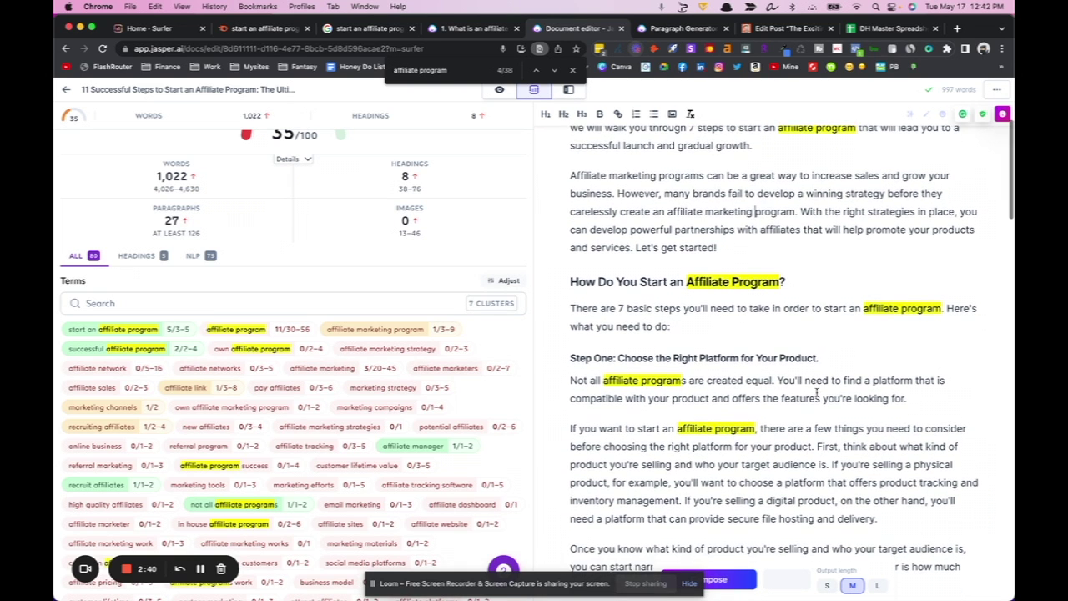
scroll(330, 431, down, 3)
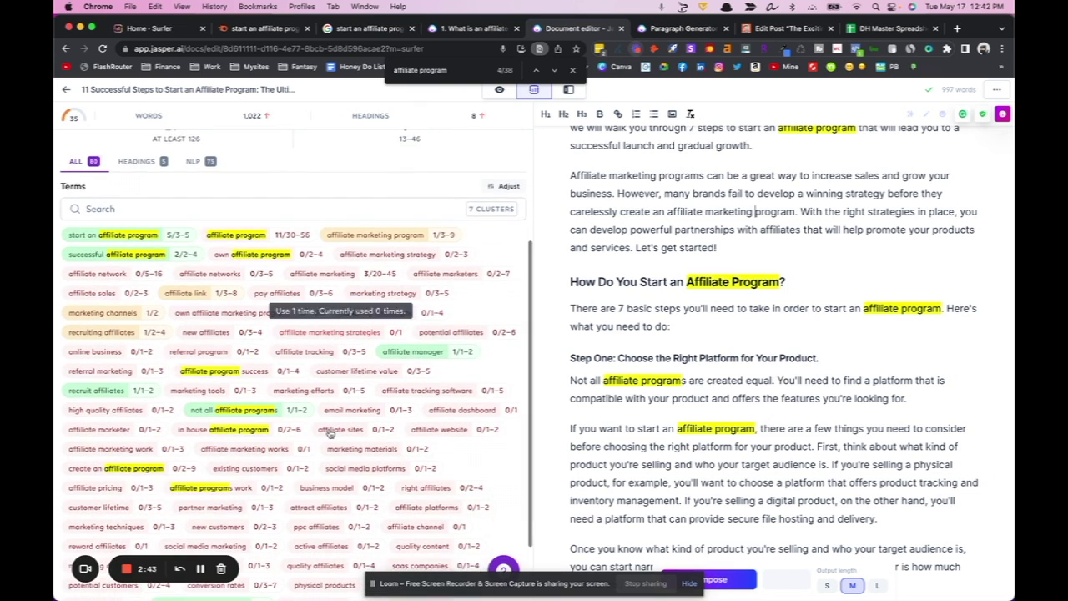
scroll(330, 431, down, 3)
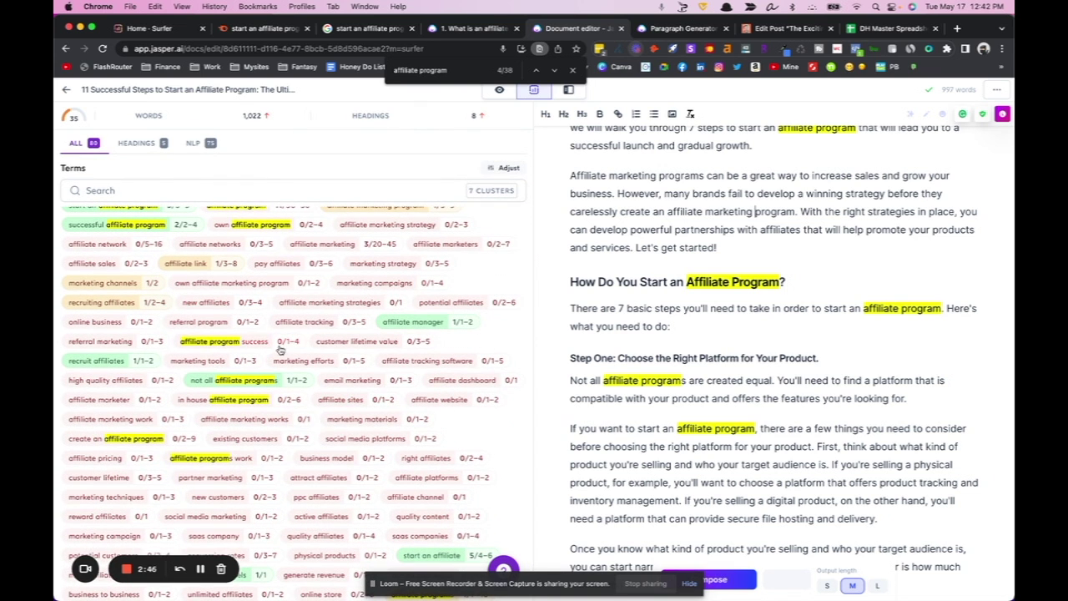
scroll(364, 400, down, 3)
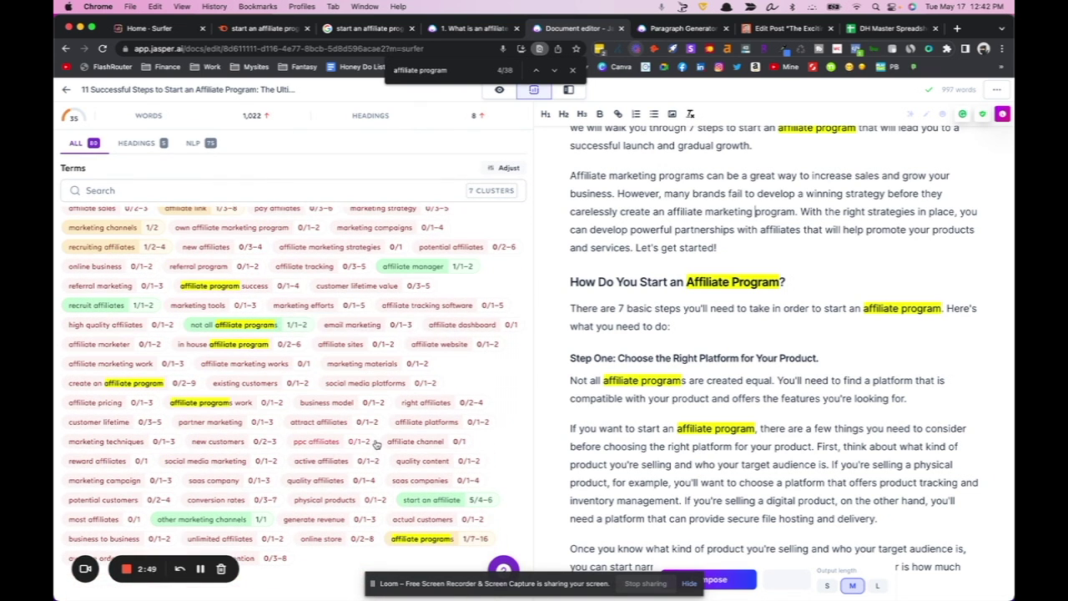
scroll(345, 347, up, 8)
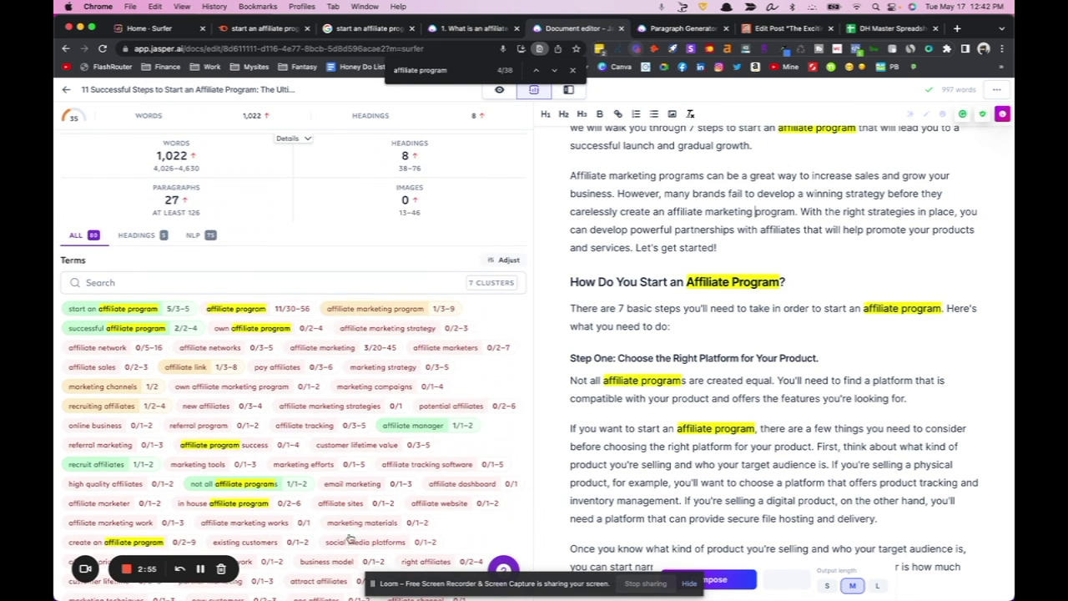
scroll(357, 449, down, 8)
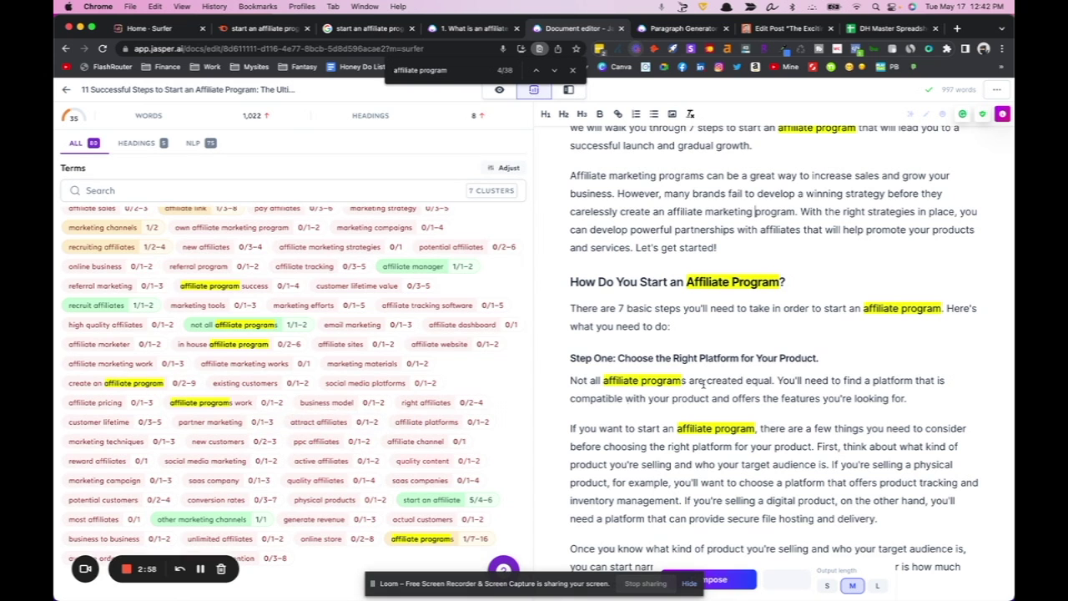
scroll(311, 363, up, 6)
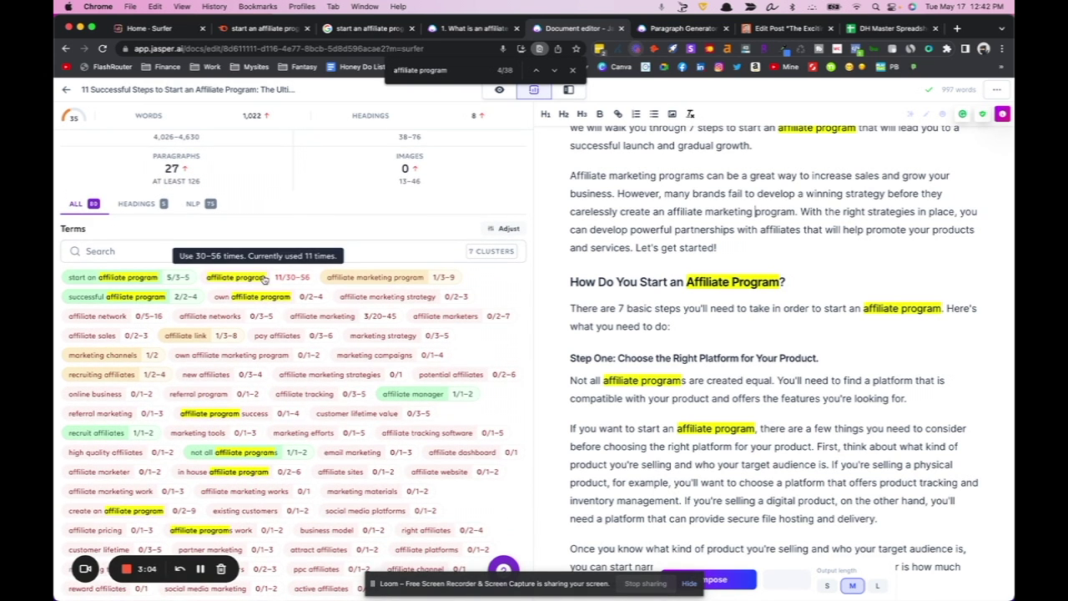
scroll(788, 313, down, 6)
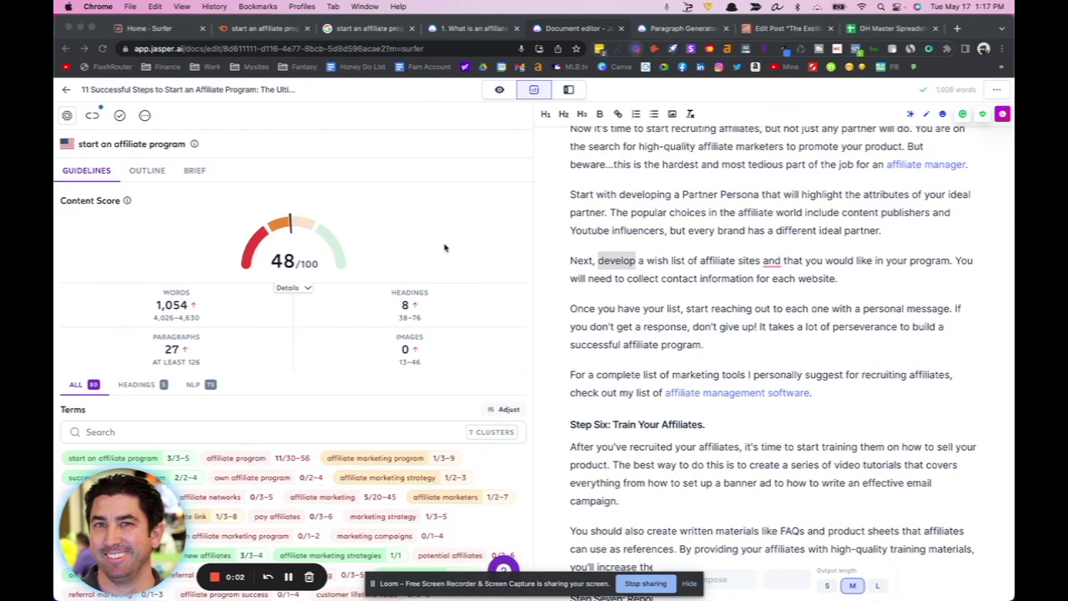
Examine the Surfer content score, the word, heading, paragraph and image targets, and the terms list, and return to the article's introduction
scroll(445, 247, down, 2)
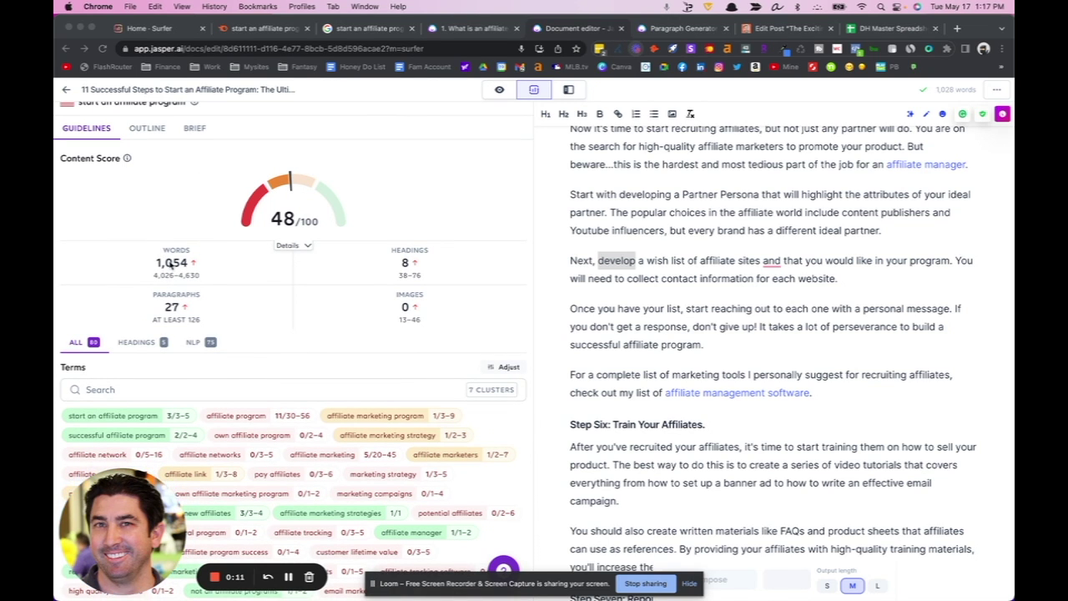
scroll(304, 515, down, 2)
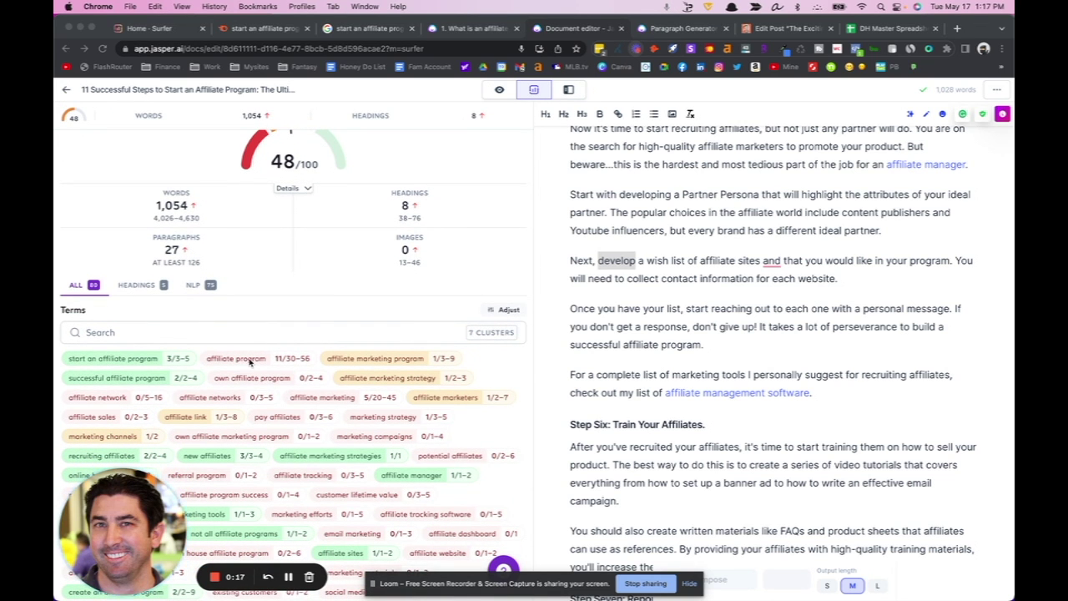
scroll(351, 210, down, 3)
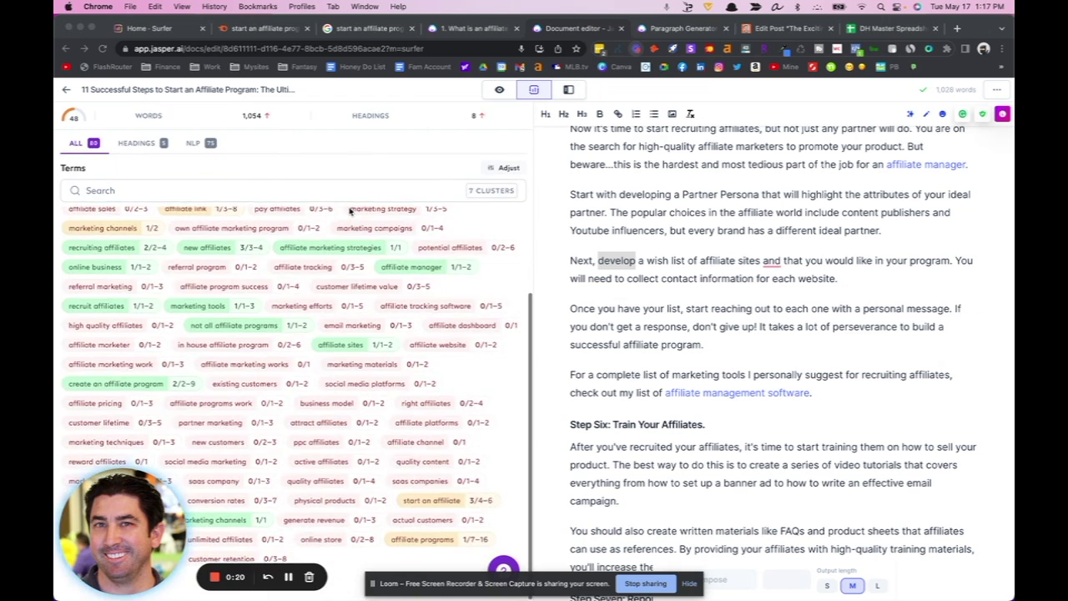
scroll(350, 211, up, 5)
scroll(338, 213, up, 1)
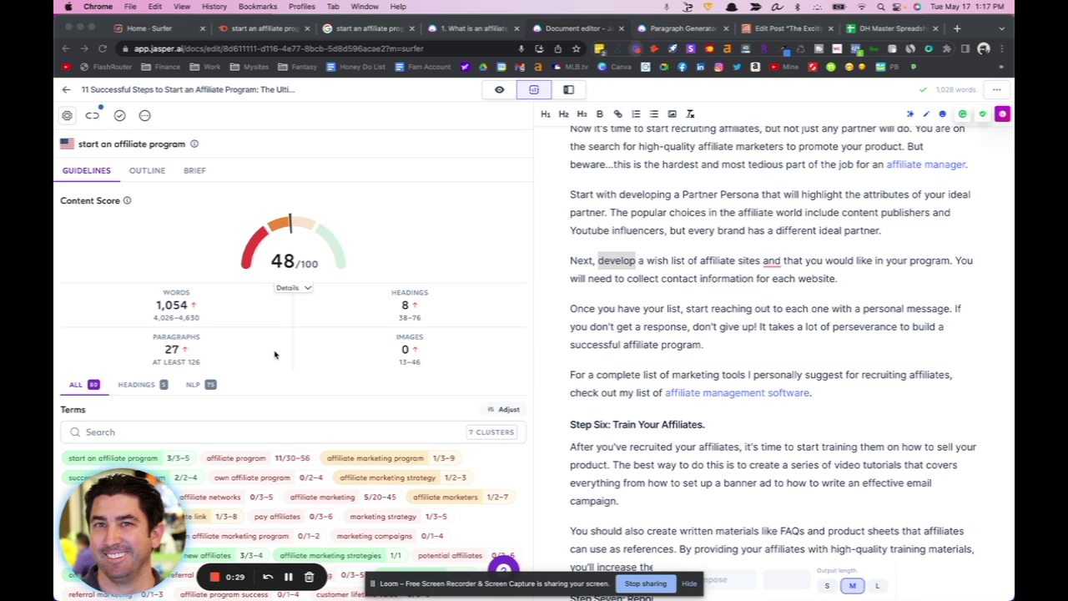
scroll(274, 355, down, 2)
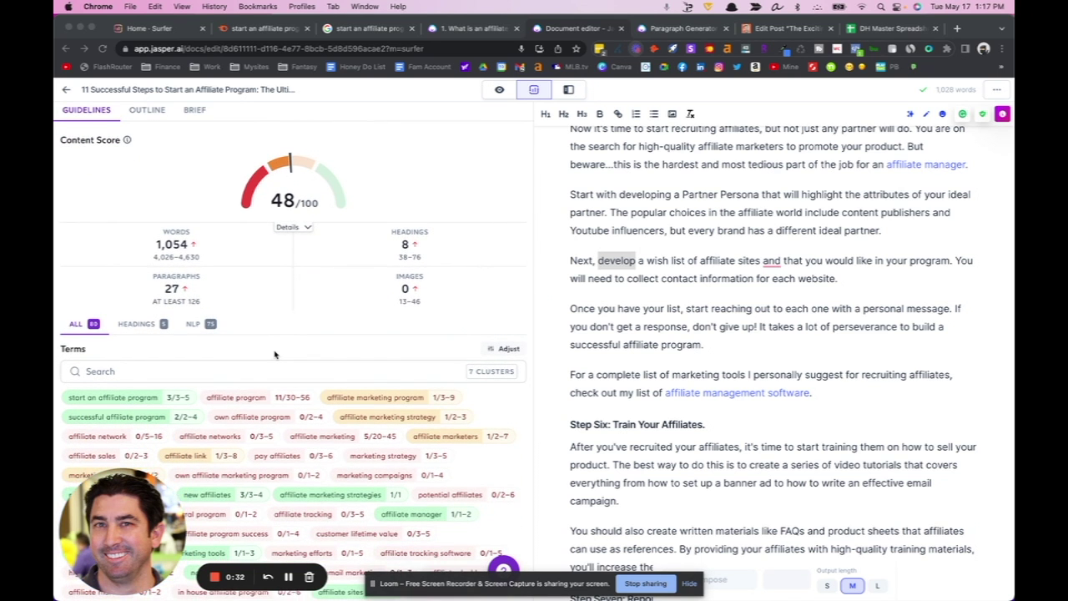
scroll(275, 354, down, 5)
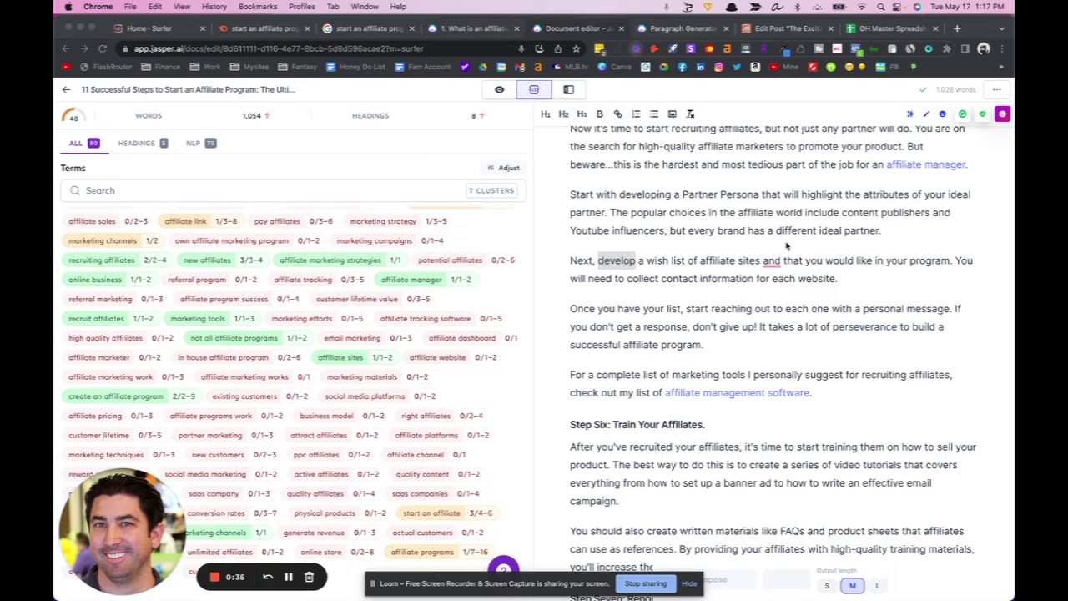
click(785, 245)
scroll(786, 245, up, 15)
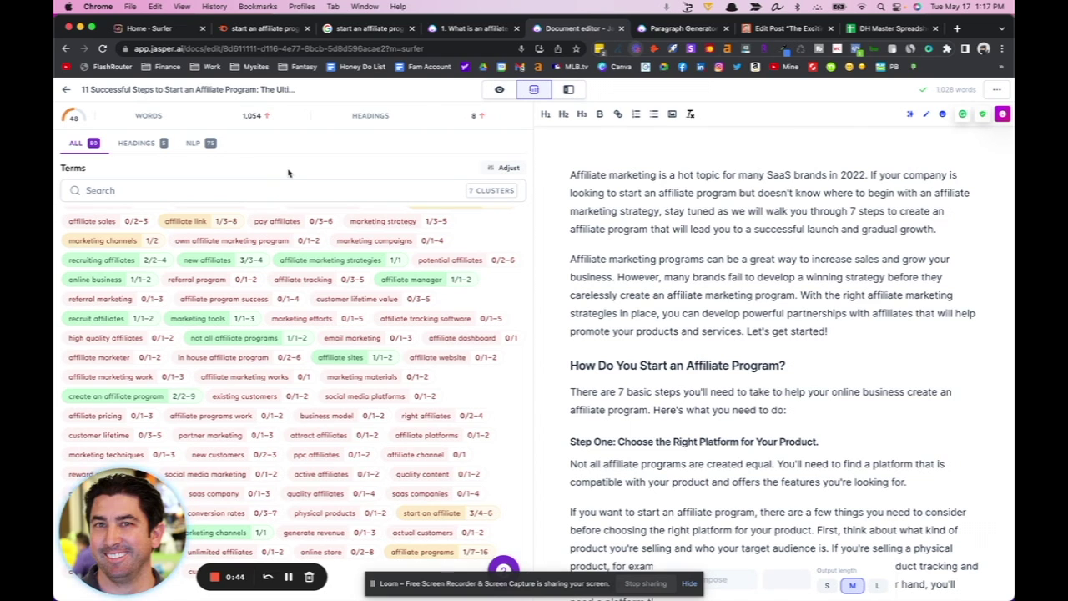
scroll(287, 173, up, 5)
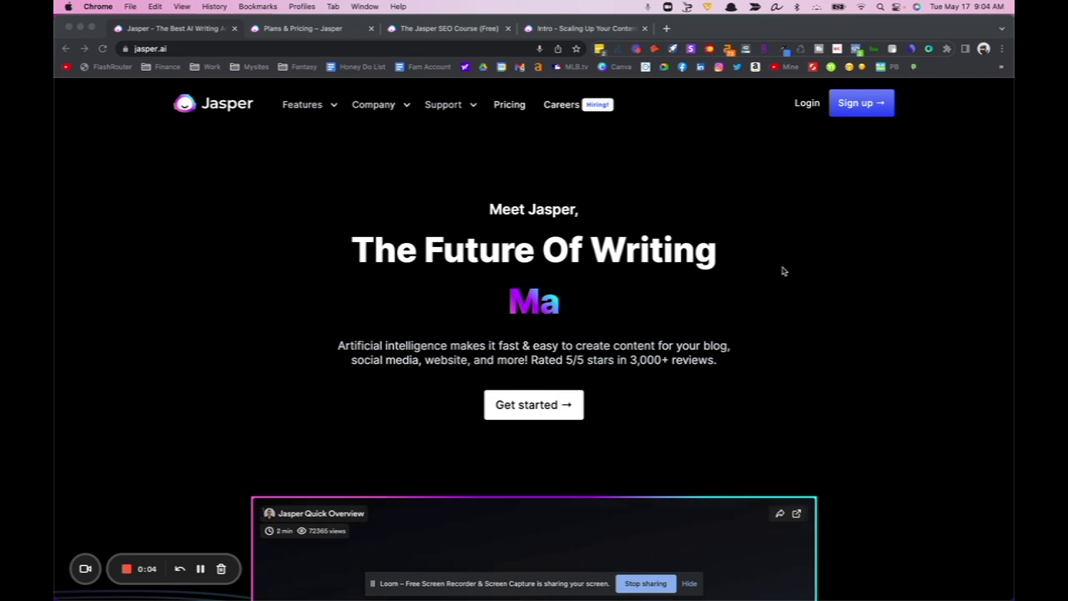
Look through the Jasper home page down to the free trial sign-up, and compare the Starter and Boss Mode plans on the pricing page
scroll(745, 255, down, 10)
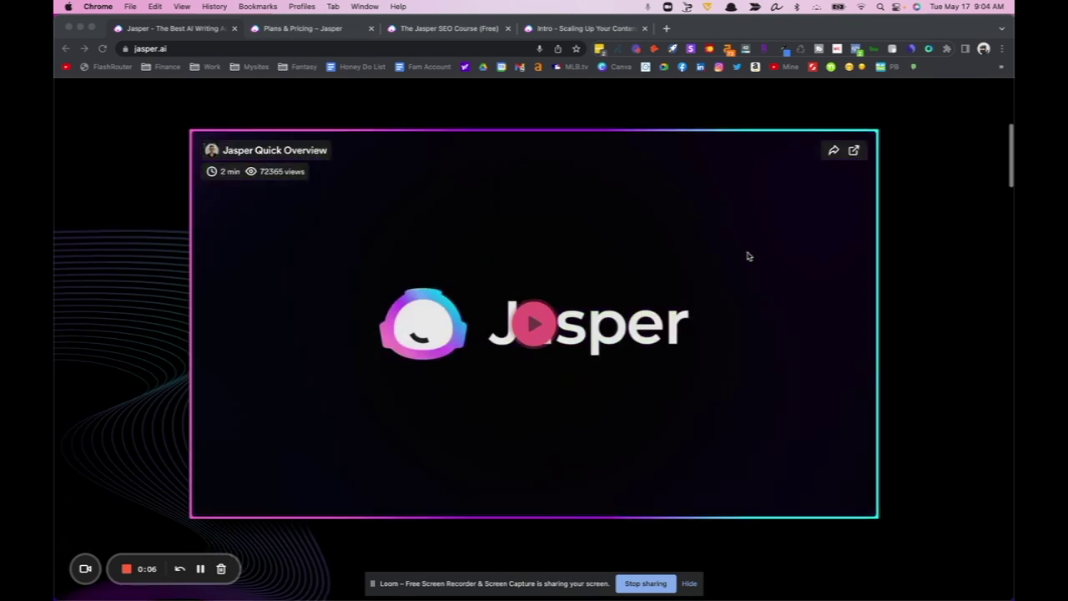
scroll(795, 345, down, 20)
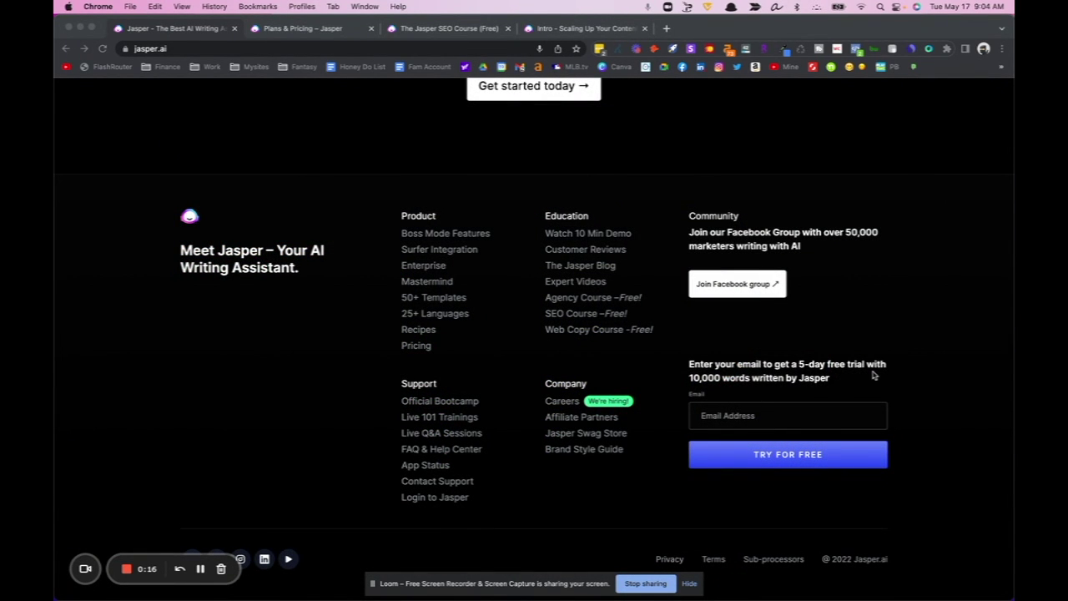
click(317, 30)
scroll(500, 323, down, 5)
scroll(498, 319, down, 10)
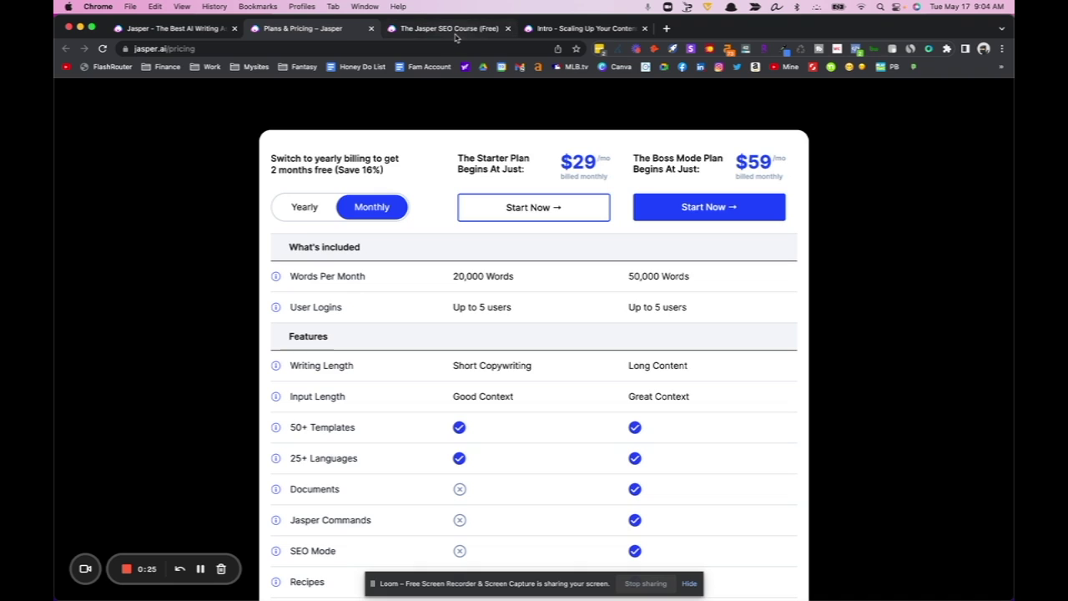
View the free Jasper SEO Course page and the AI Content Agency Course introduction
click(451, 30)
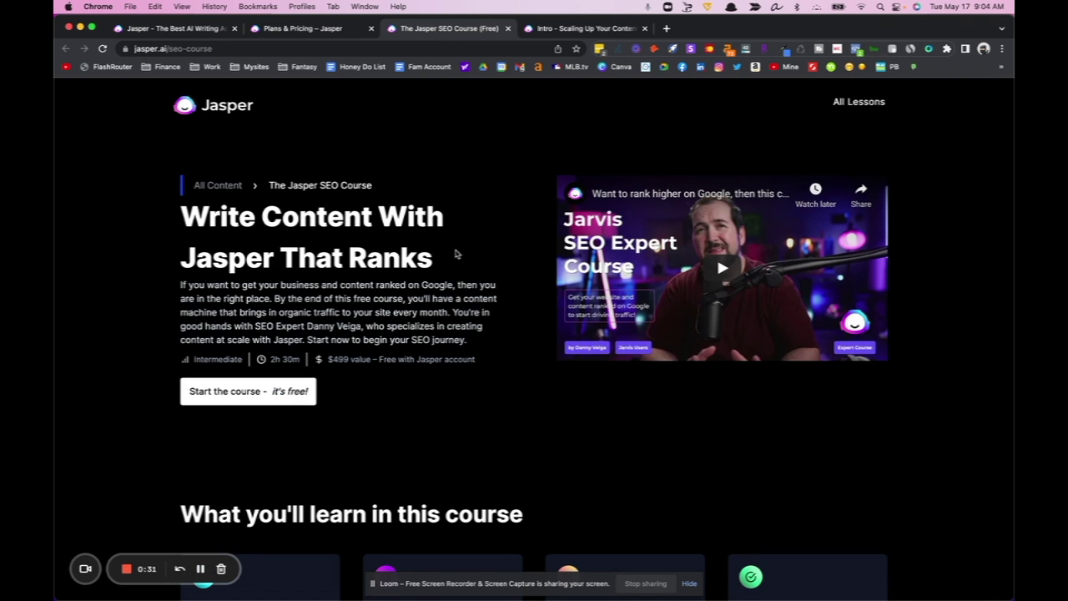
click(576, 32)
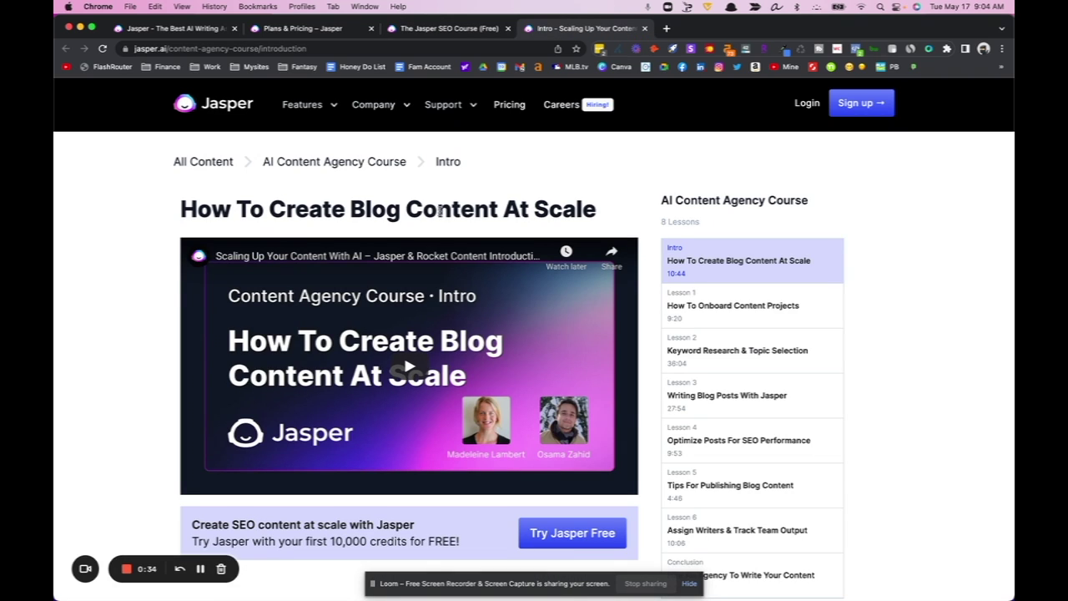